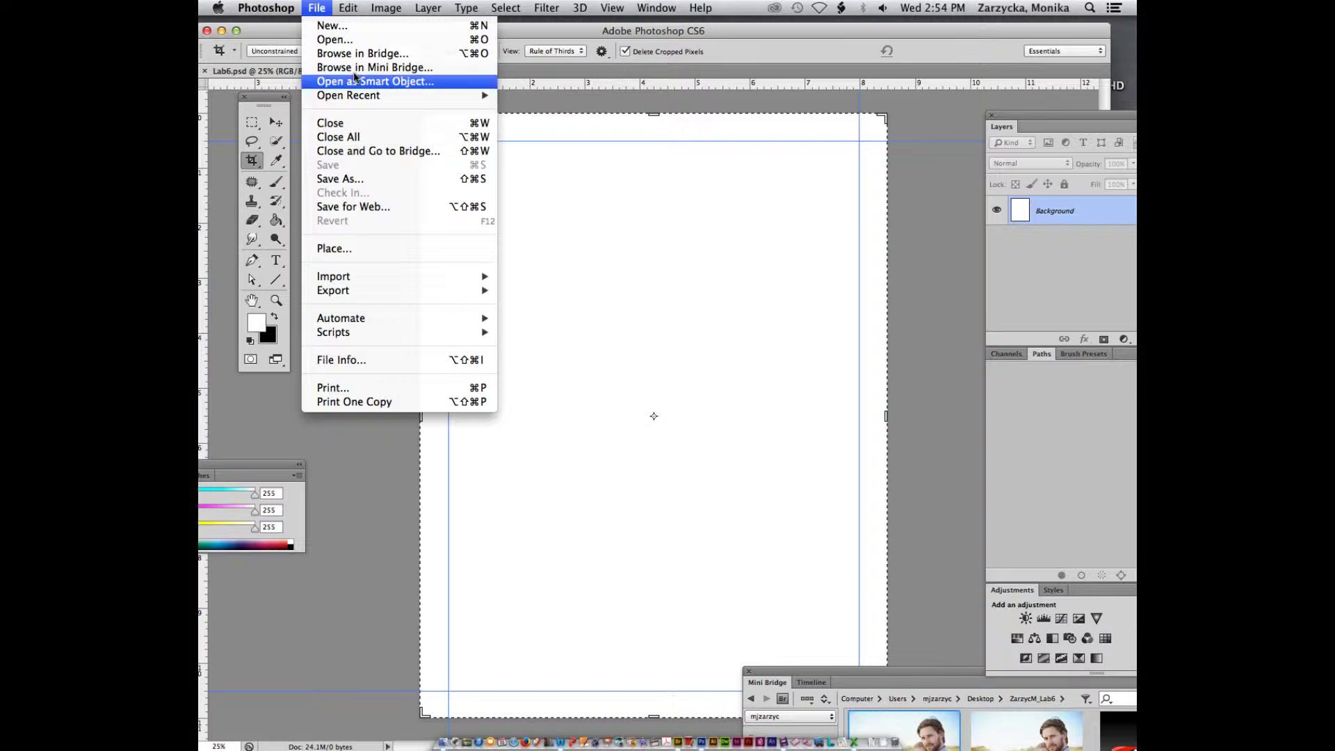
Show Mini Bridge, enlarge its panel to fit all the lab images, and reposition it over the canvas.
left_click(354, 69)
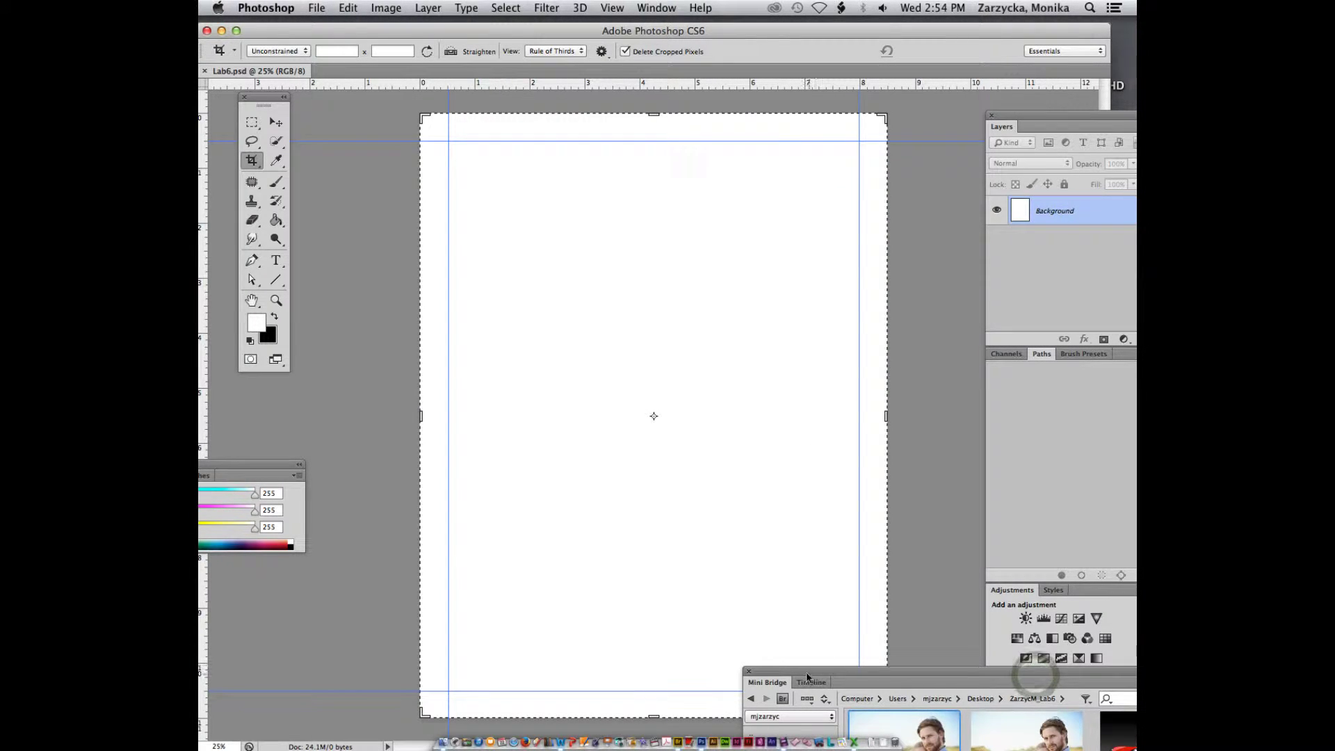
scroll(698, 469, "down", 1)
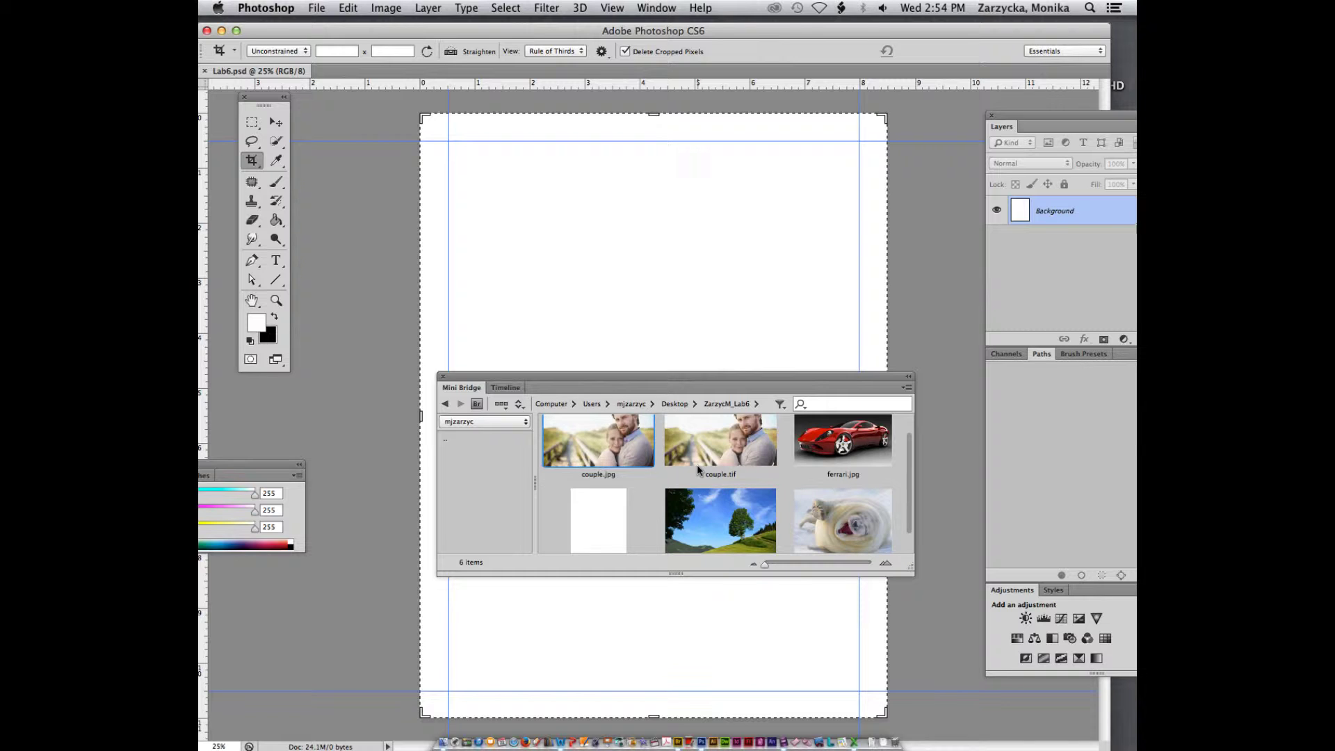
scroll(688, 479, "down", 1)
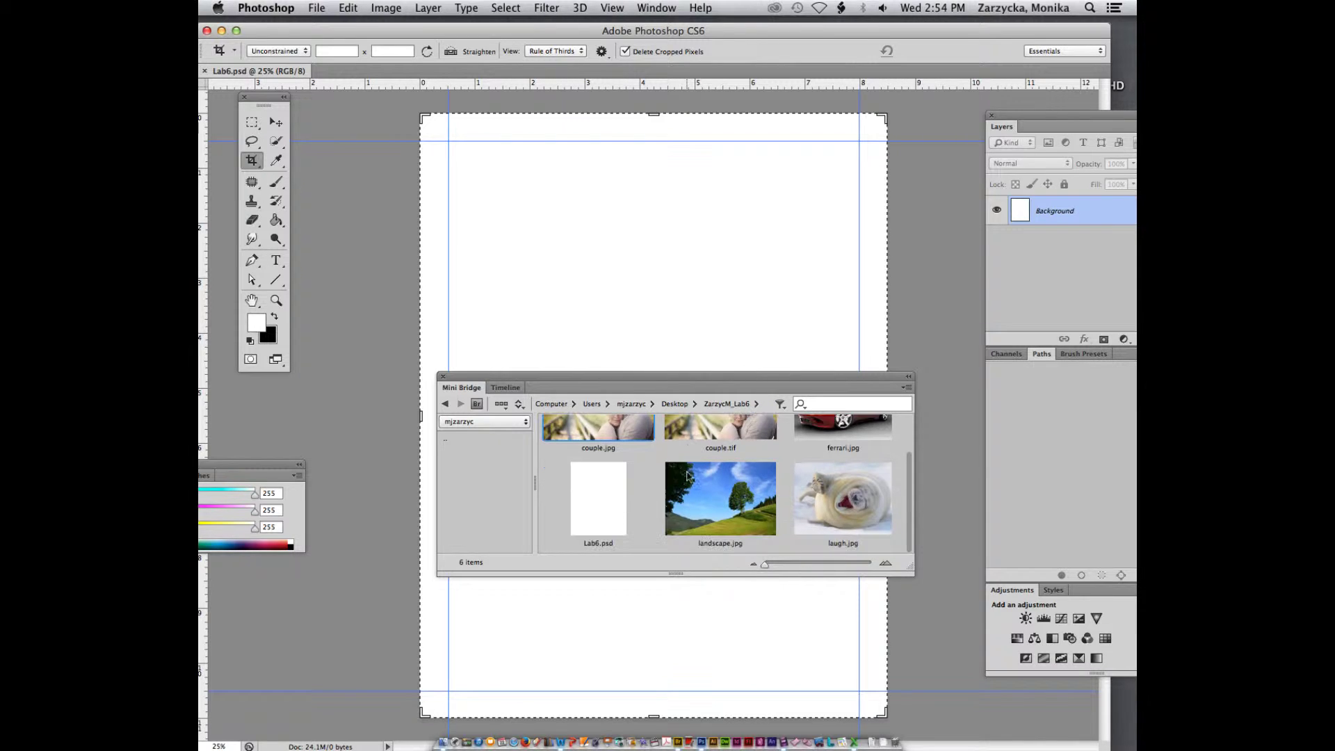
left_click(907, 567)
left_click_drag(908, 567, 954, 612)
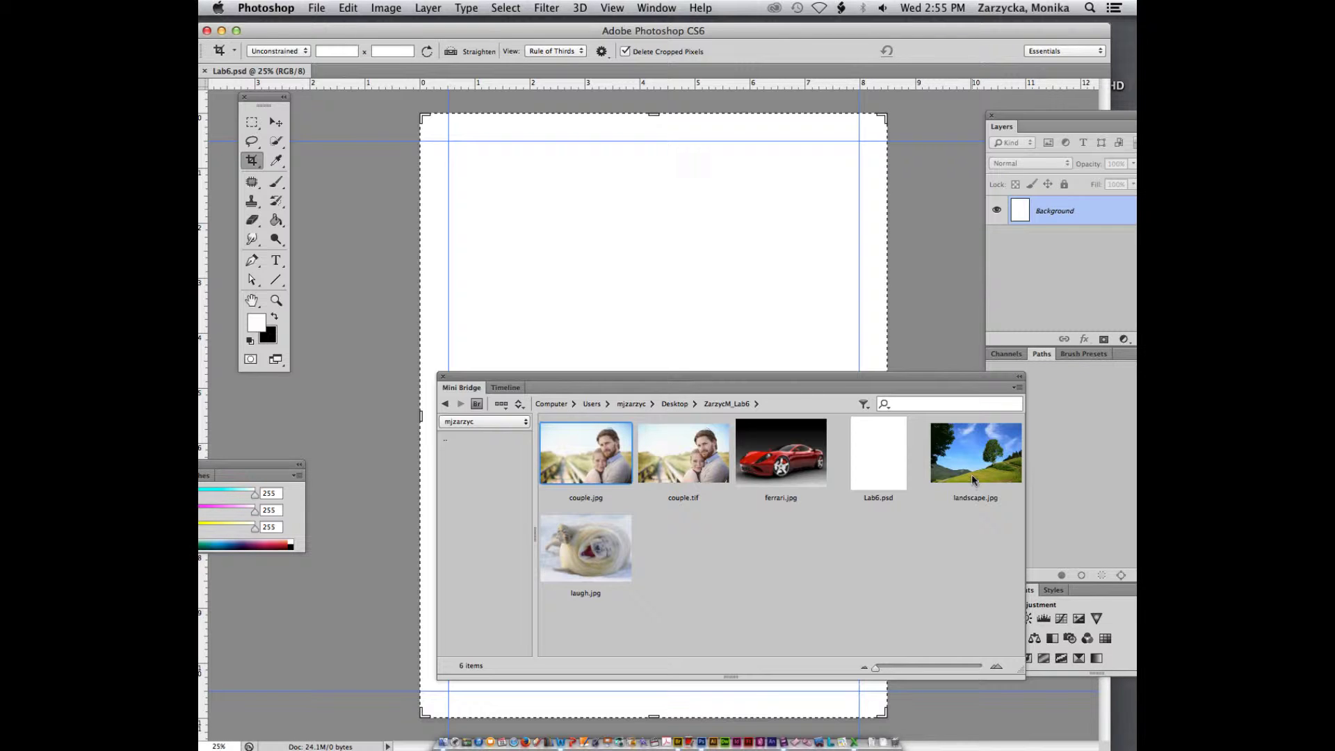
mouse_move(800, 376)
left_mouse_down()
mouse_move(810, 522)
mouse_move(728, 219)
mouse_move(799, 314)
mouse_move(803, 342)
left_mouse_up()
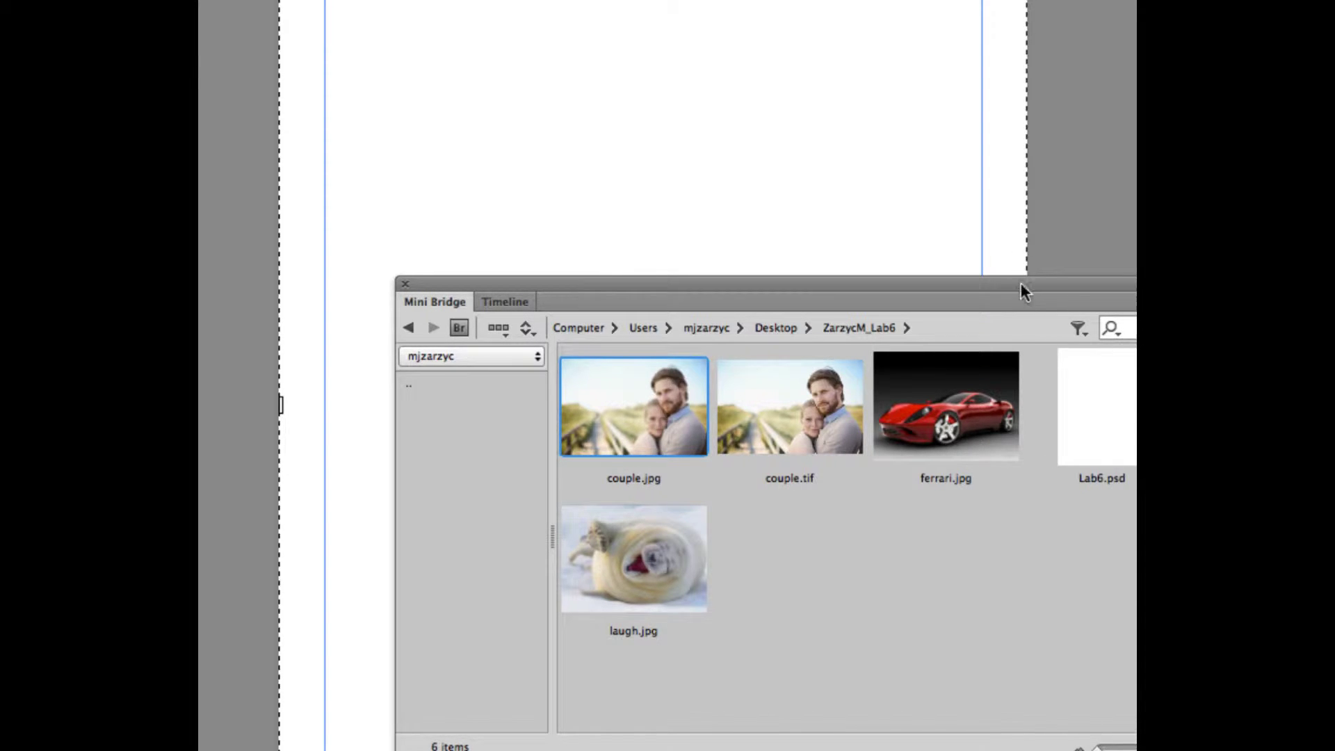
left_click_drag(1021, 282, 820, 237)
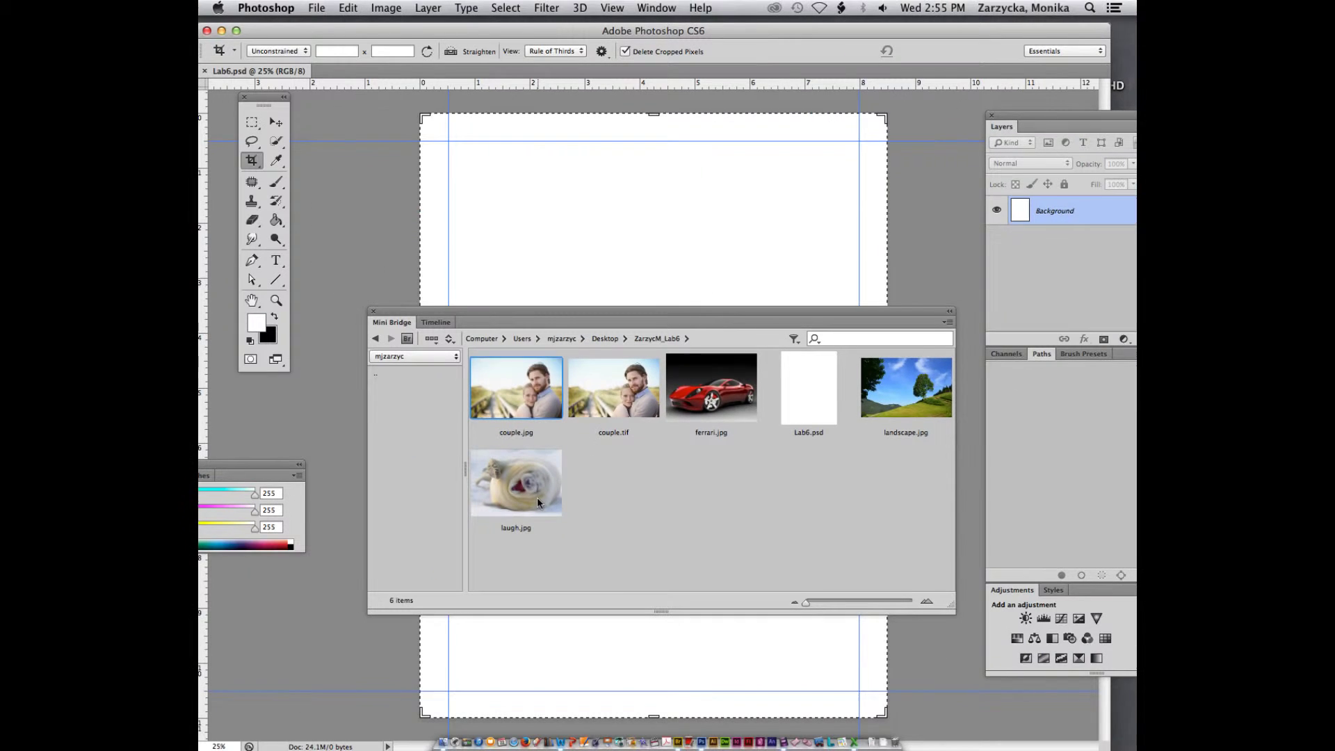
Open couple.jpg from Mini Bridge using its embedded profile, and open ferrari.jpg as well.
left_click_drag(485, 419, 699, 735)
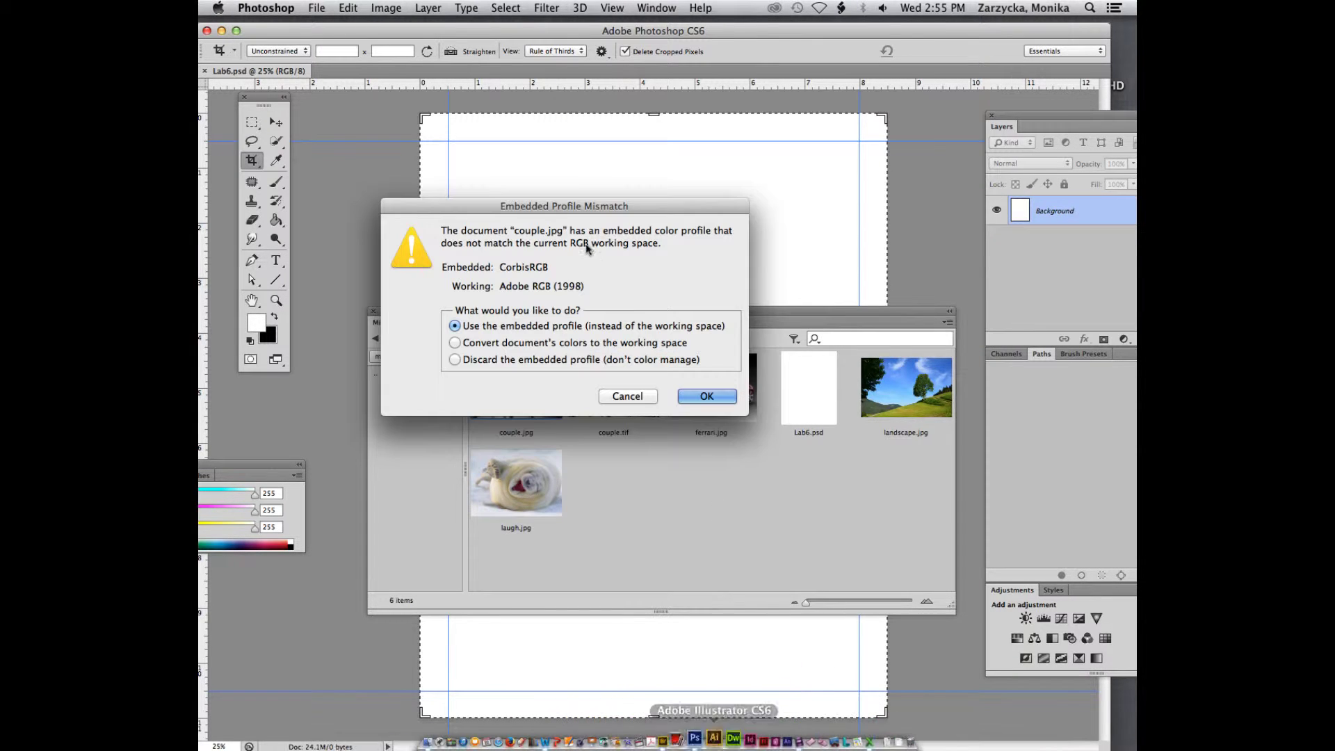
left_click(699, 398)
left_click_drag(700, 403, 680, 738)
left_click(848, 414)
key("c")
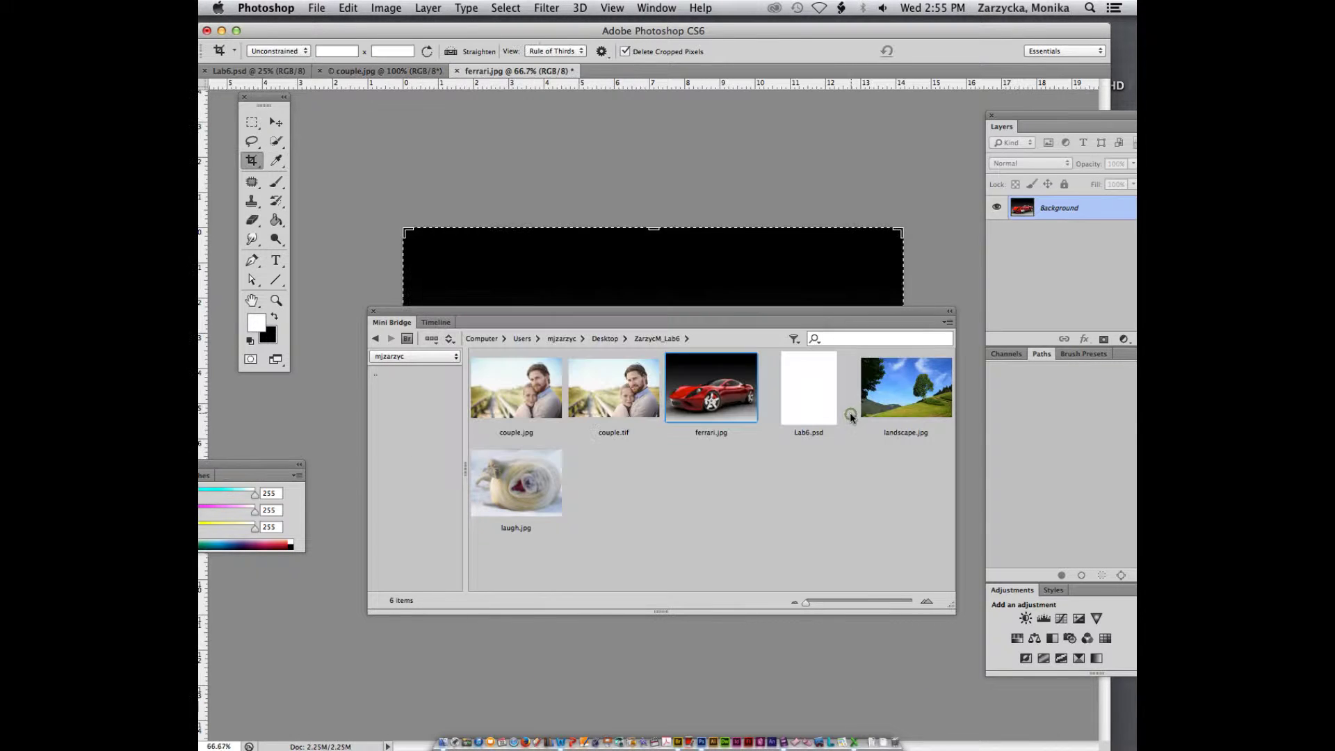
Open landscape.jpg with its embedded profile and laugh.jpg with the working RGB profile, Adobe RGB (1998), assigned.
left_click_drag(890, 393, 696, 730)
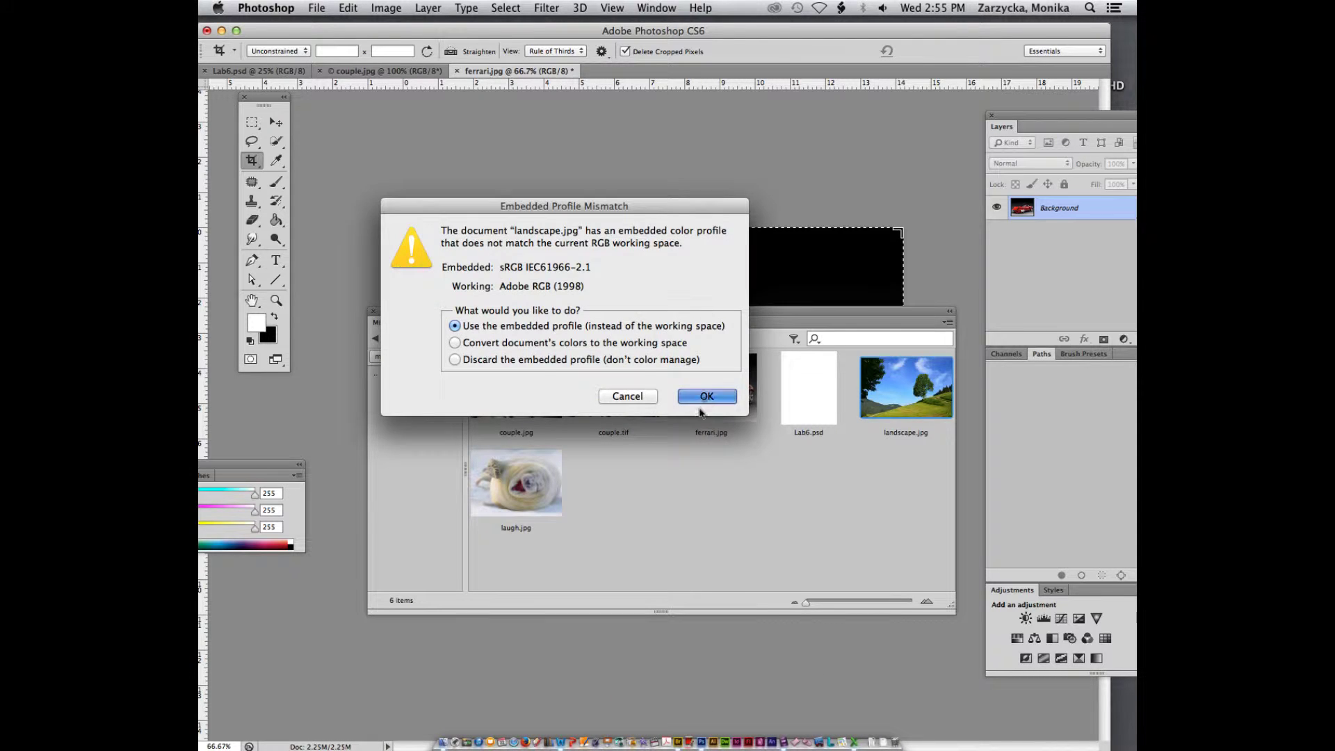
left_click(707, 395)
left_click_drag(527, 494, 702, 735)
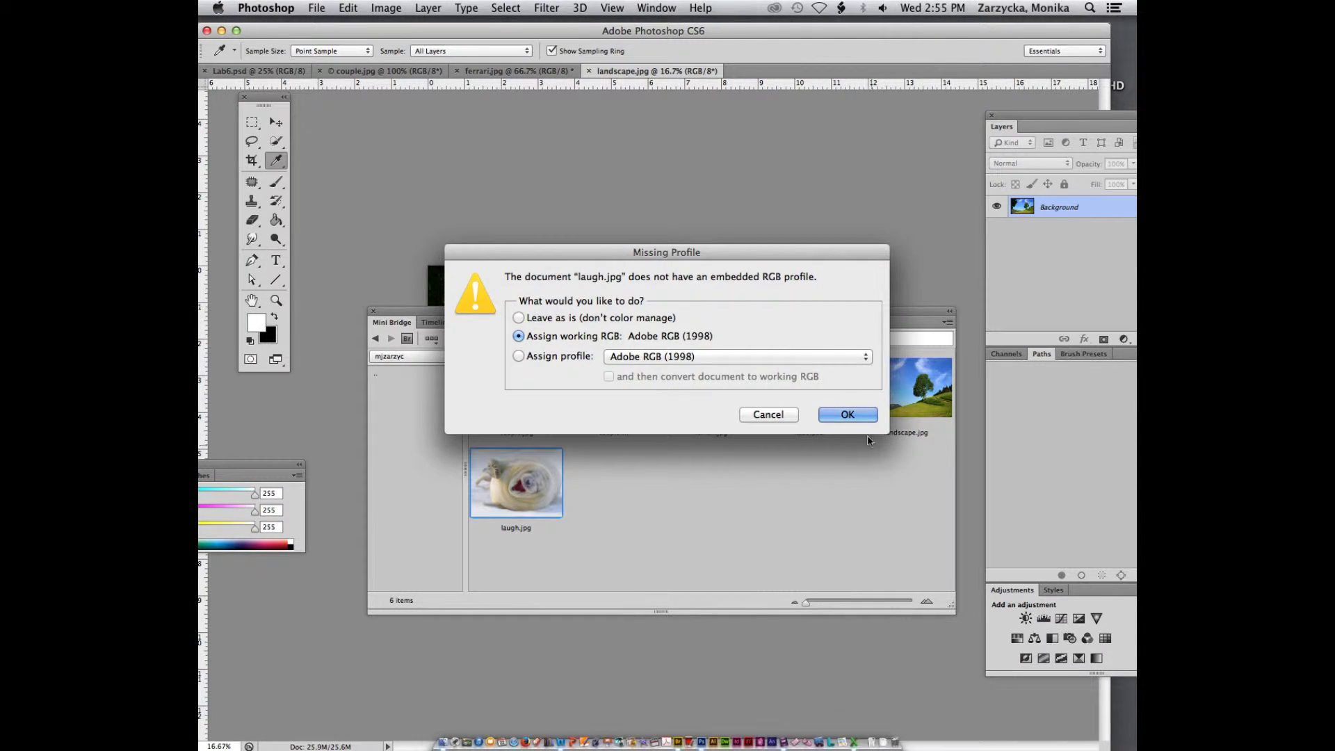
left_click(861, 418)
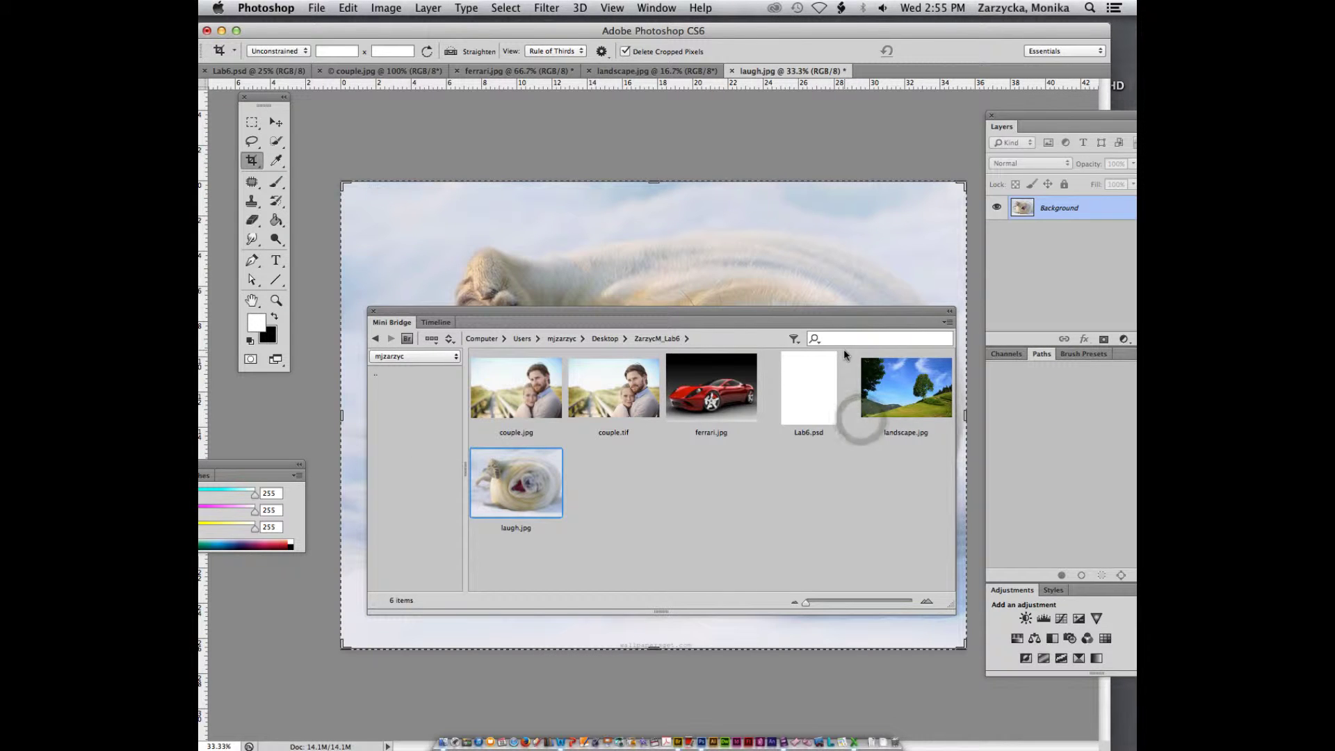
Arrange the open documents in a 4-up layout and close the Mini Bridge panel.
left_click_drag(762, 29, 782, 41)
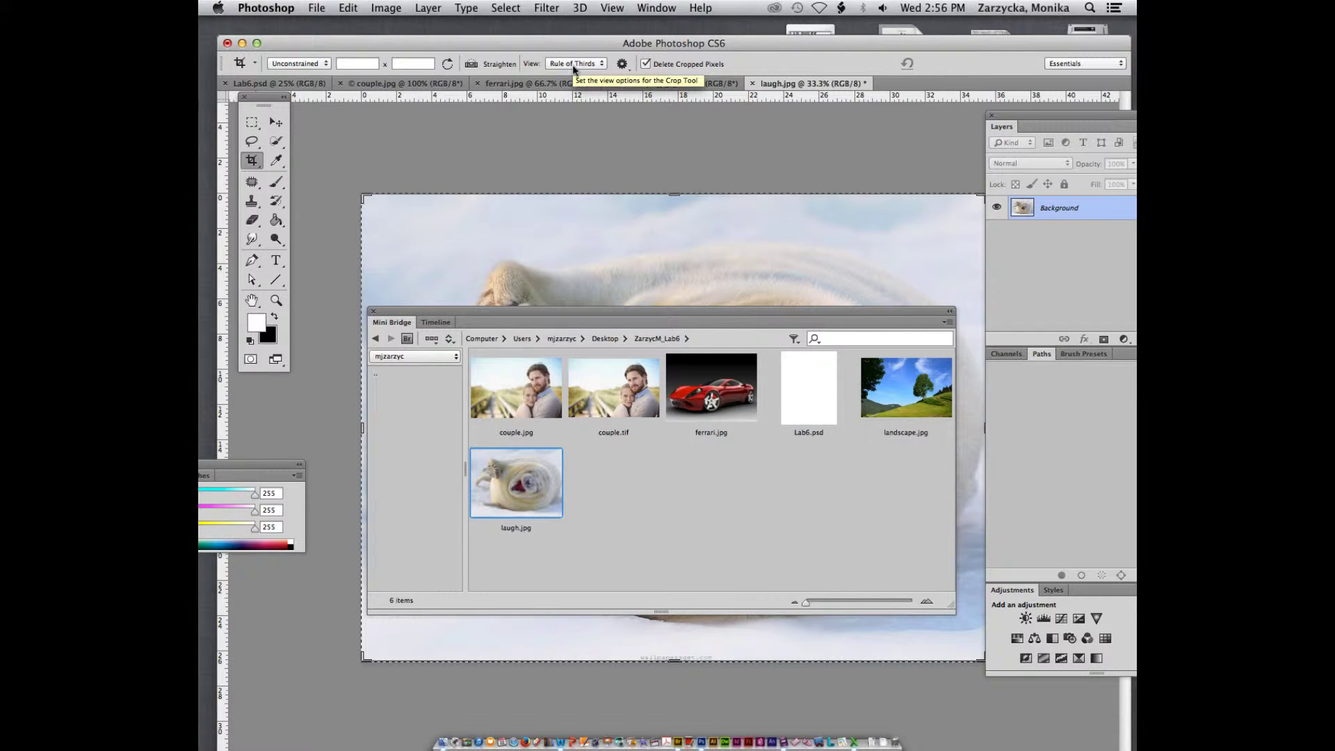
left_click(658, 6)
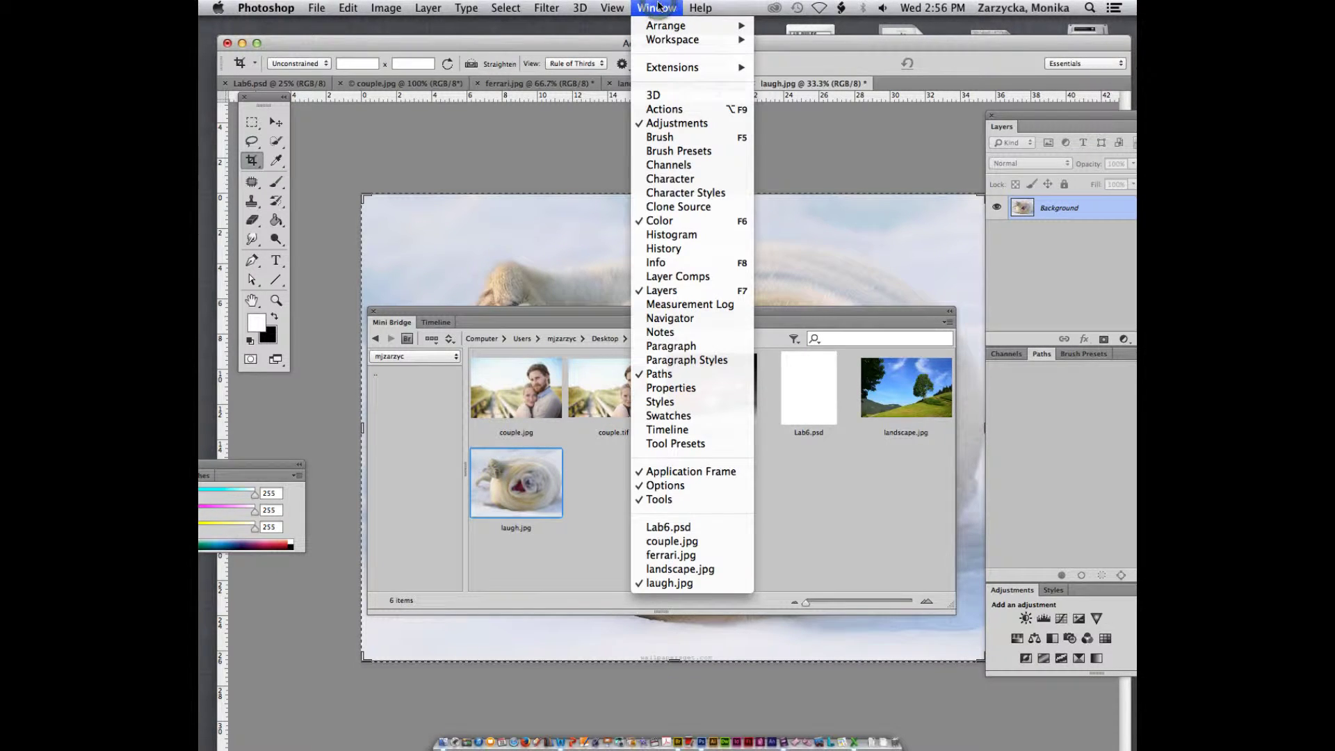
mouse_move(663, 26)
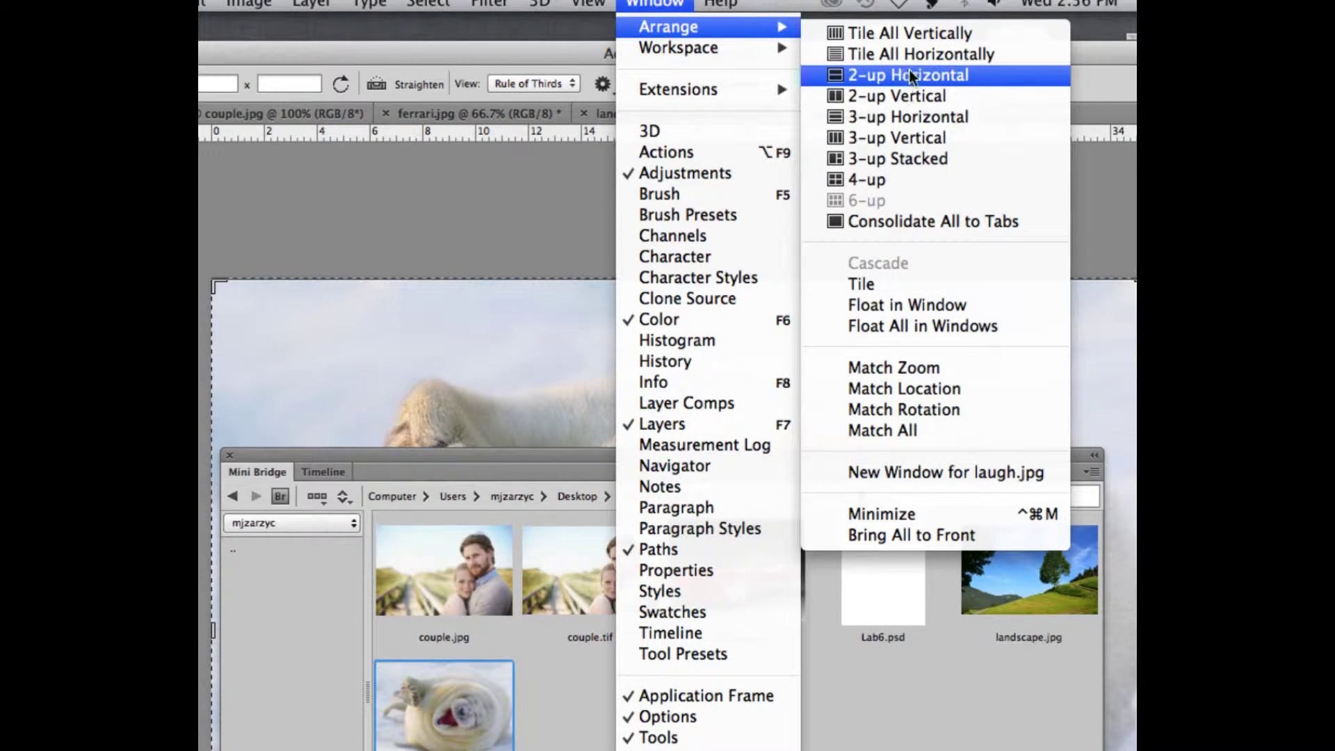
left_click(865, 178)
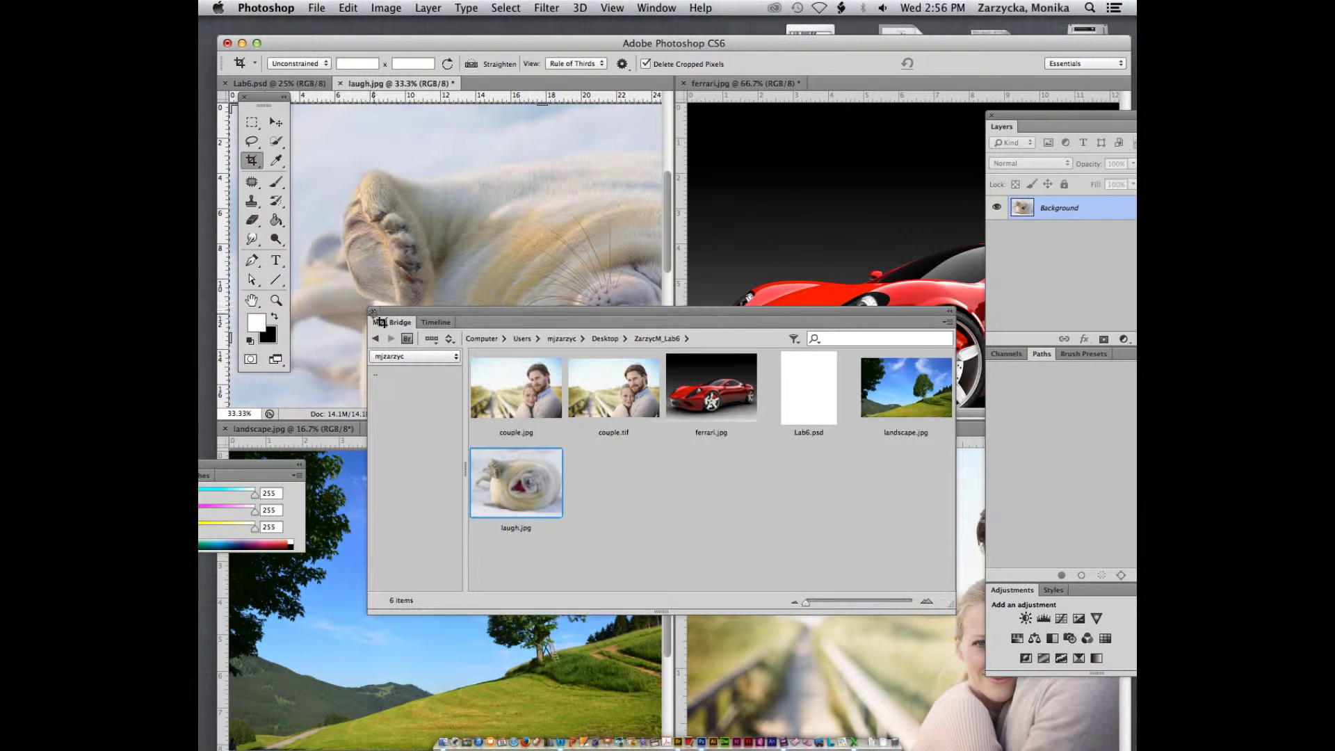
left_click(374, 313)
scroll(626, 347, "down", 3)
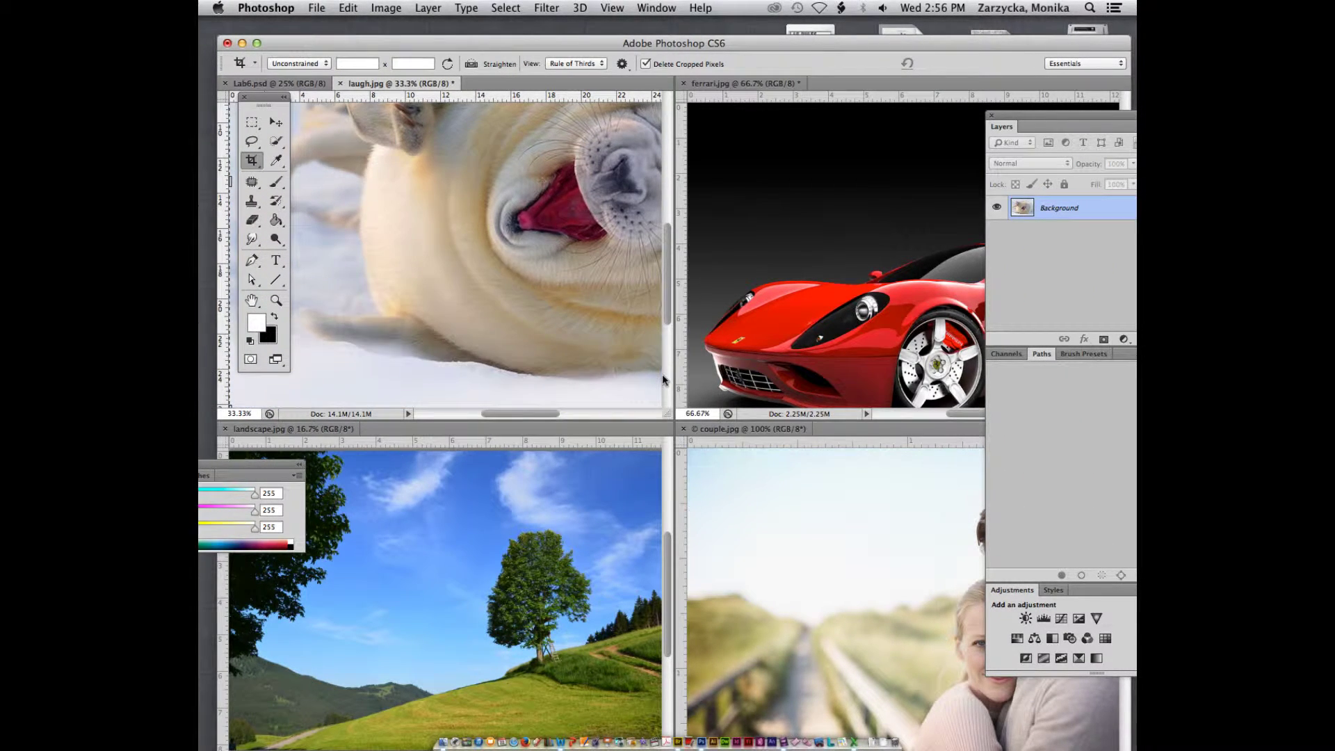
scroll(664, 380, "up", 3)
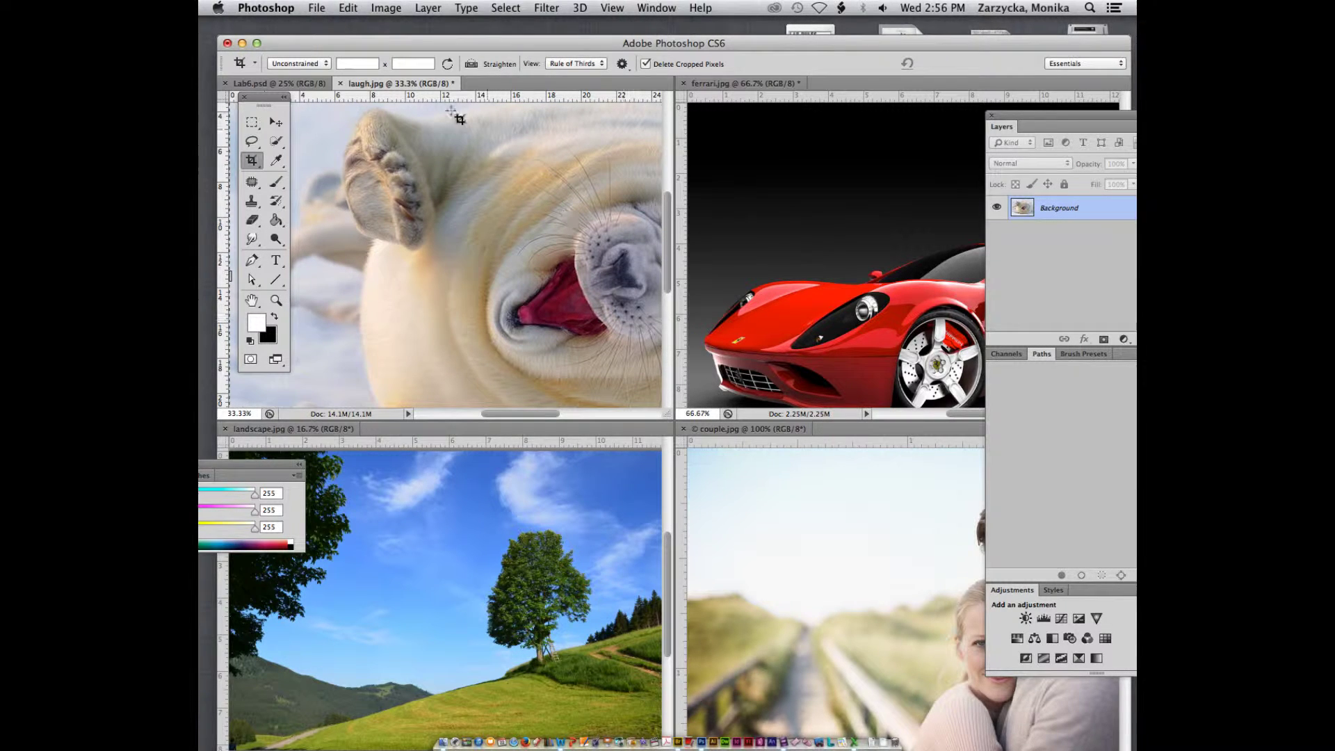
Float laugh.jpg in its own window and dock it back beside Lab6.psd.
left_click(292, 83)
left_click(370, 86)
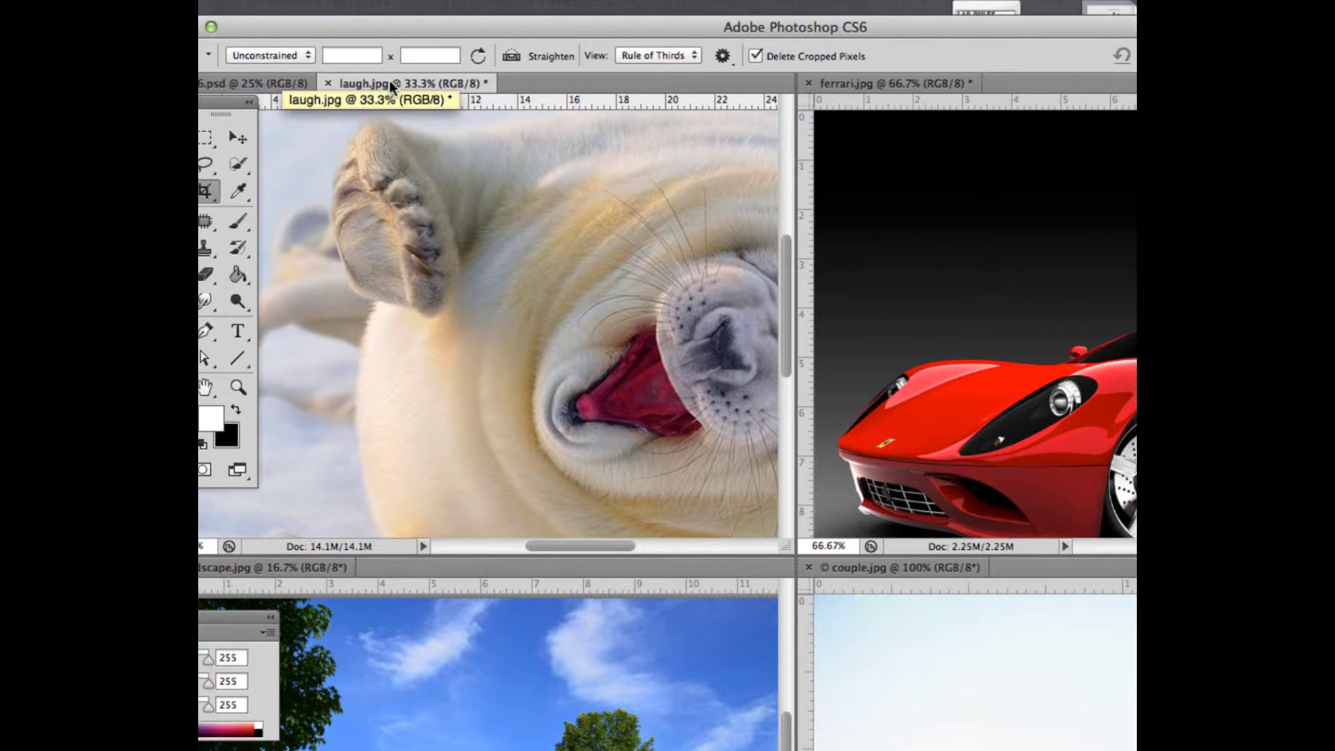
left_click_drag(386, 86, 509, 15)
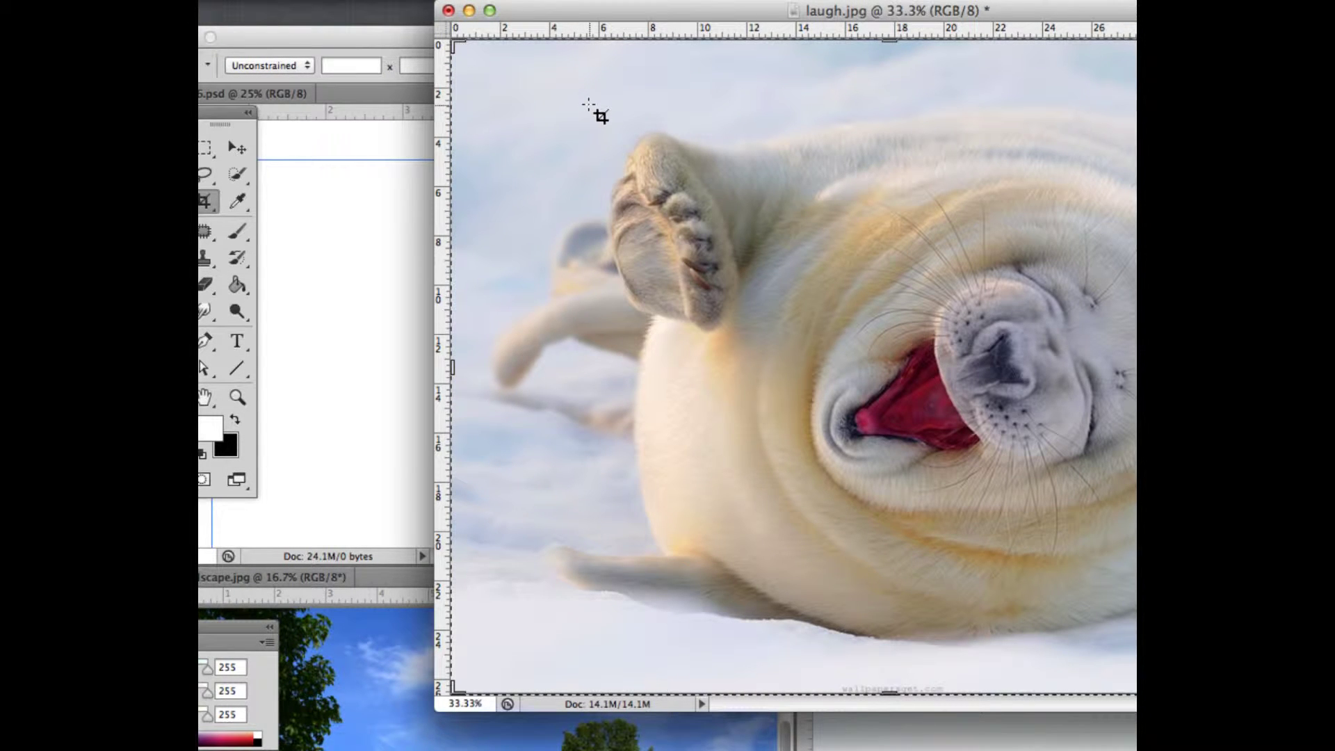
left_click_drag(592, 9, 348, 116)
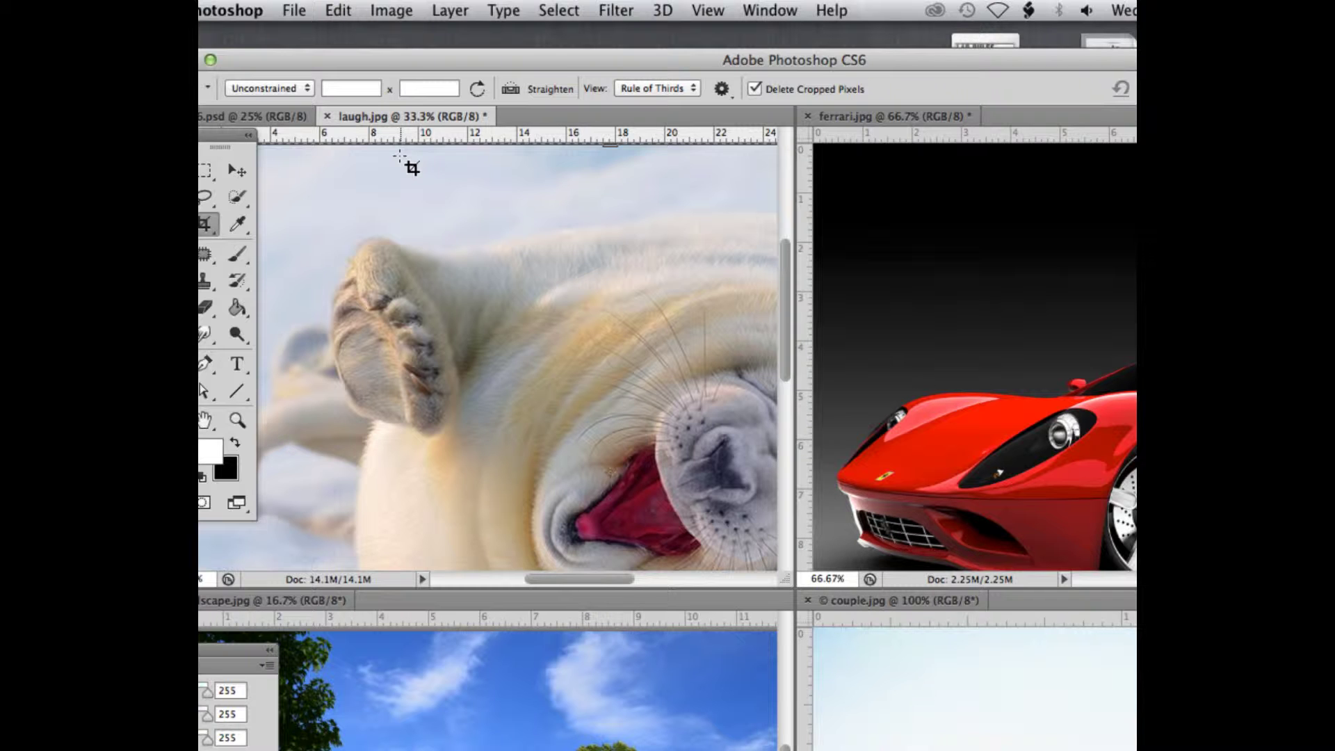
Activate the Move tool, bring Lab6.psd forward in its pane, and shift the toolbox off the canvas.
left_click(237, 170)
scroll(846, 440, "down", 5)
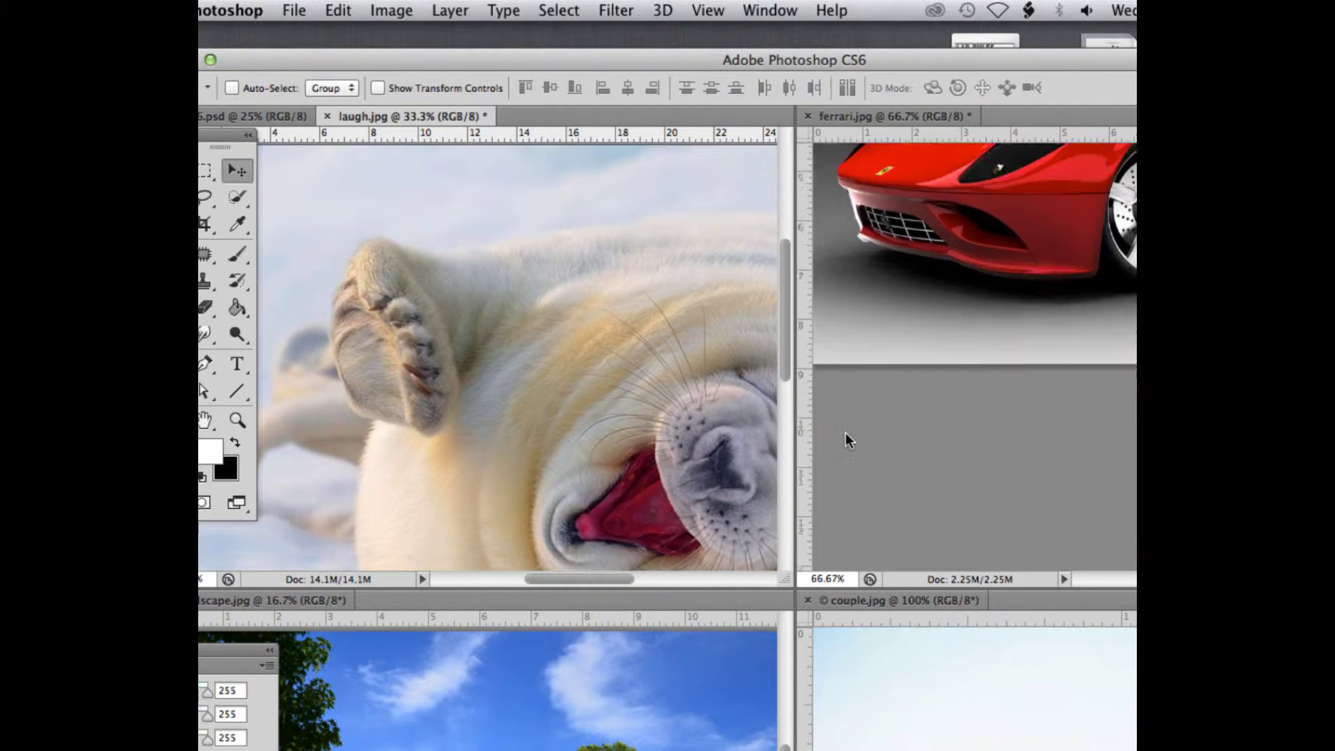
scroll(846, 433, "up", 5)
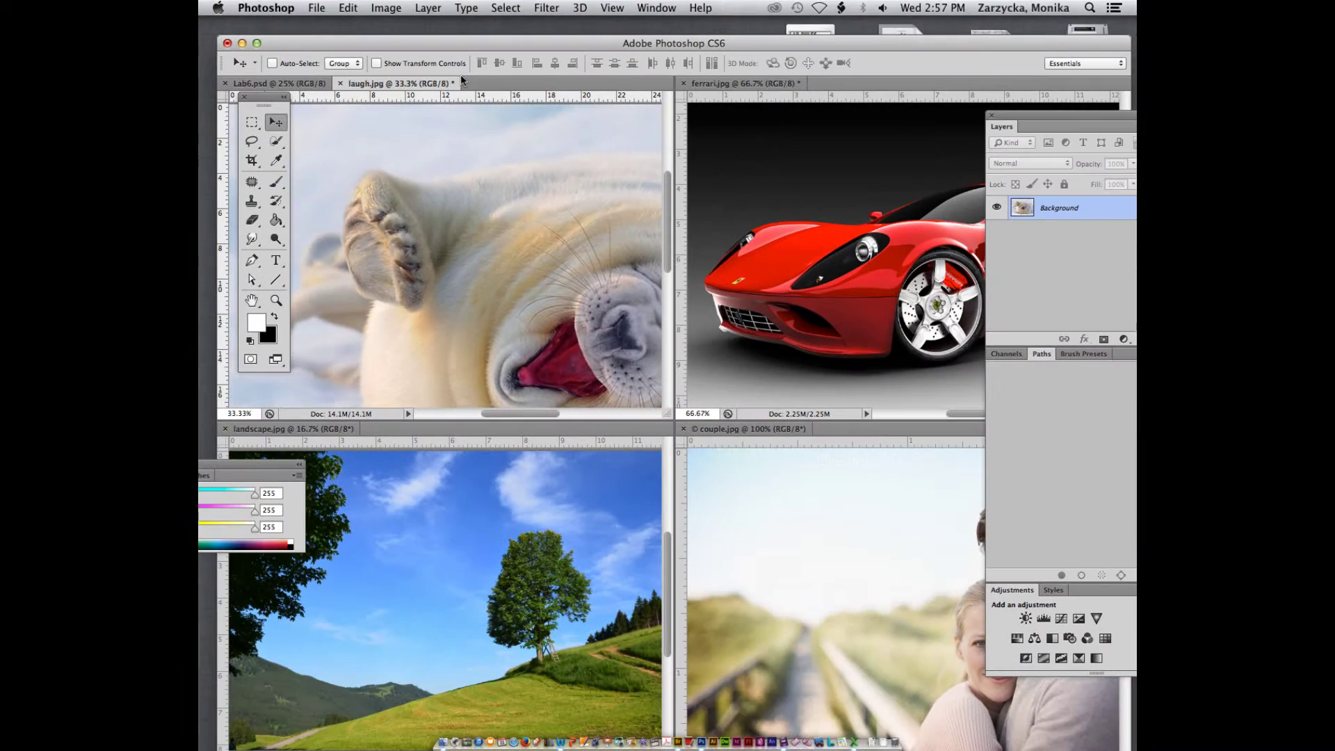
scroll(499, 575, "down", 3)
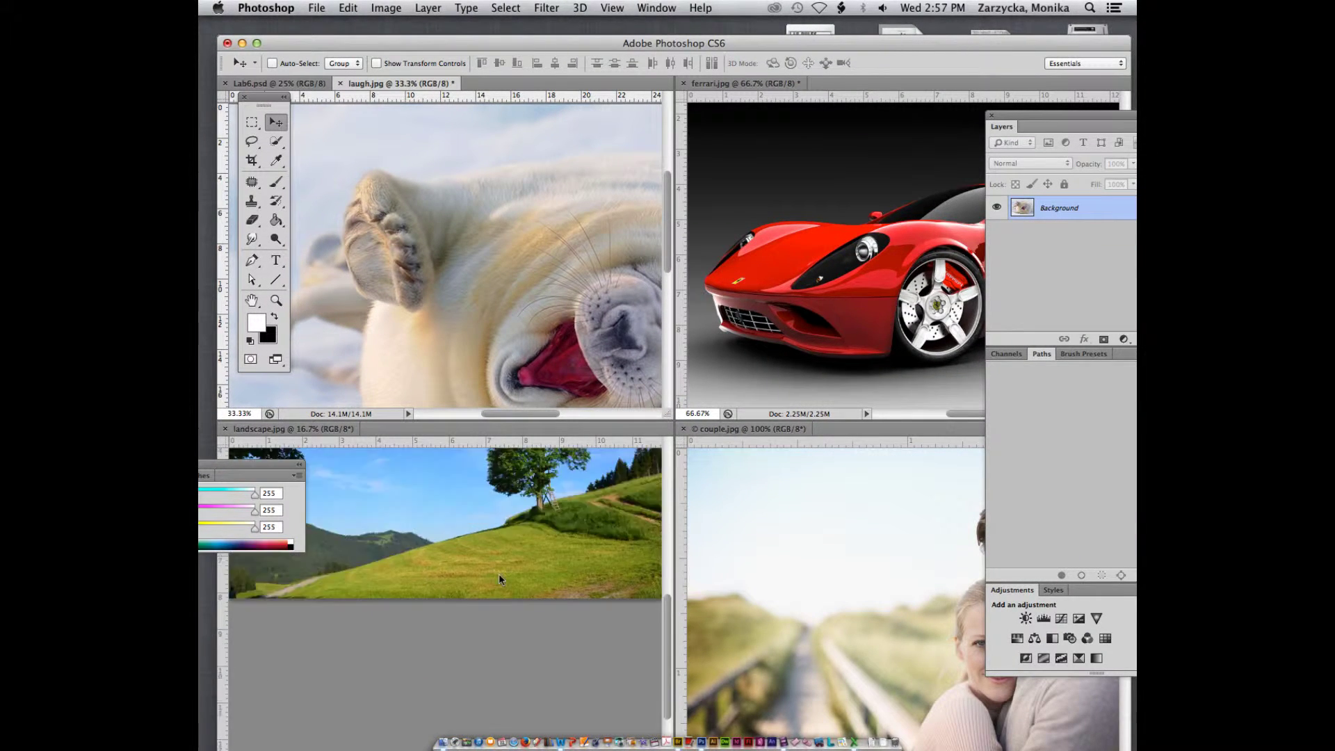
scroll(500, 578, "up", 8)
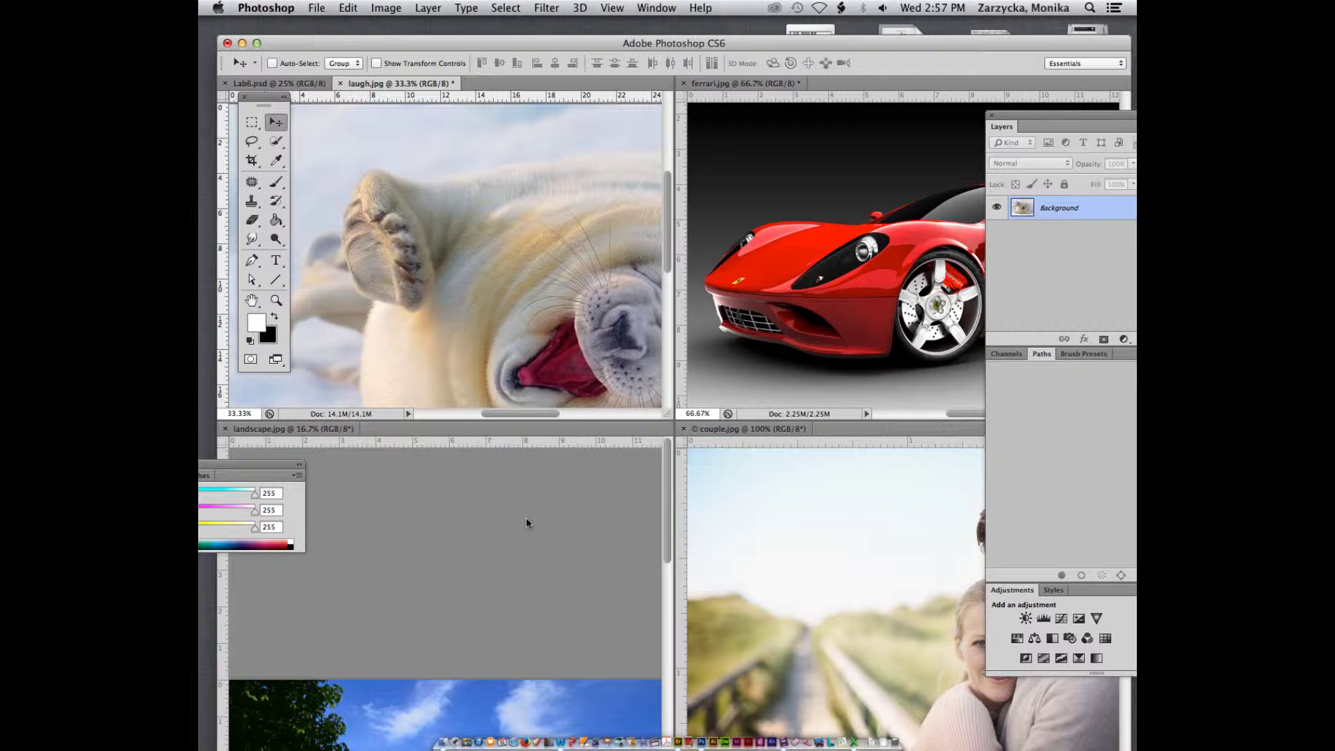
left_click(301, 84)
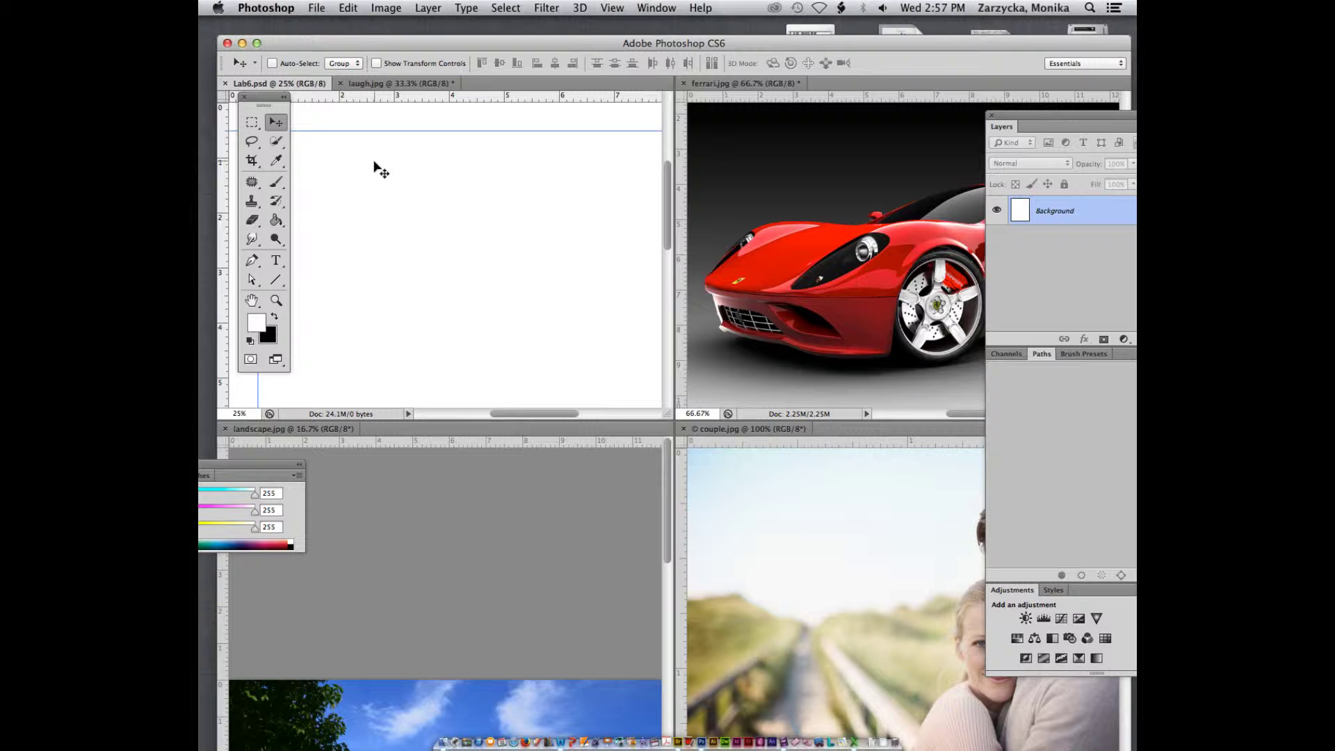
left_click_drag(268, 97, 215, 152)
left_click(410, 84)
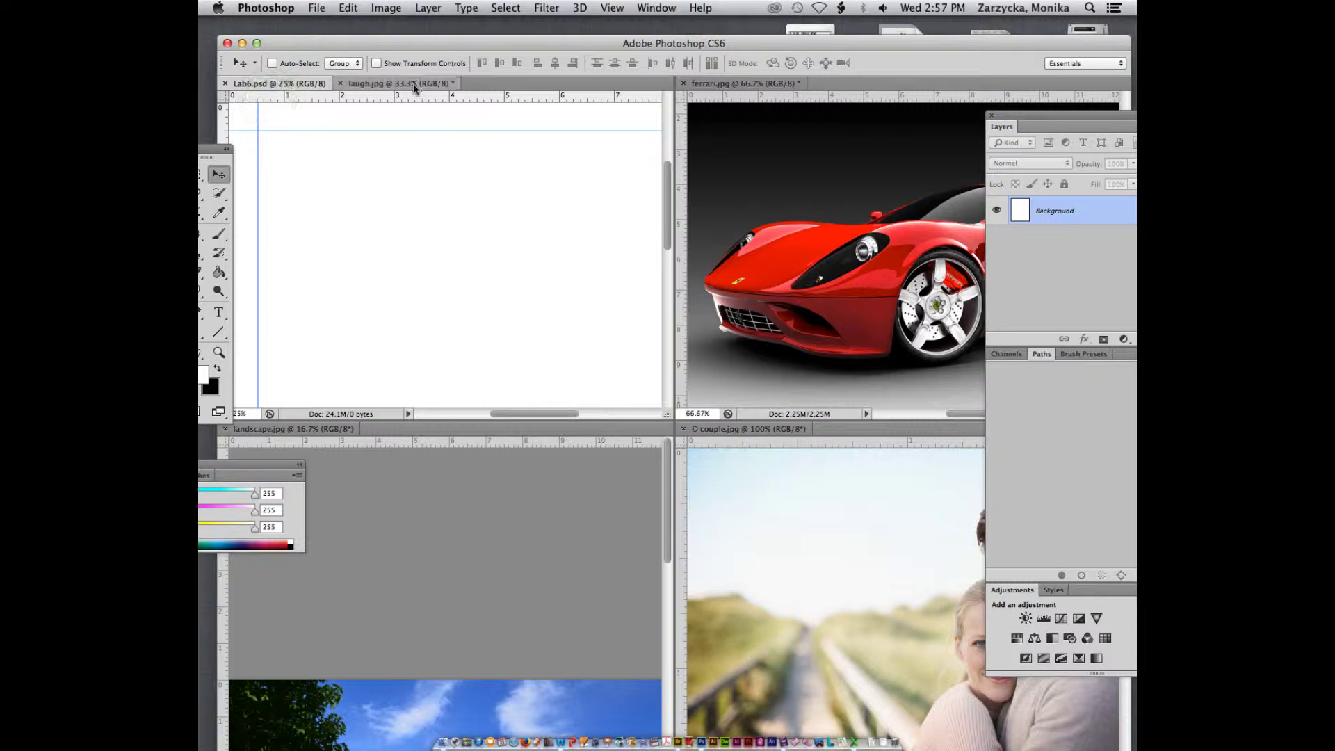
left_click(282, 83)
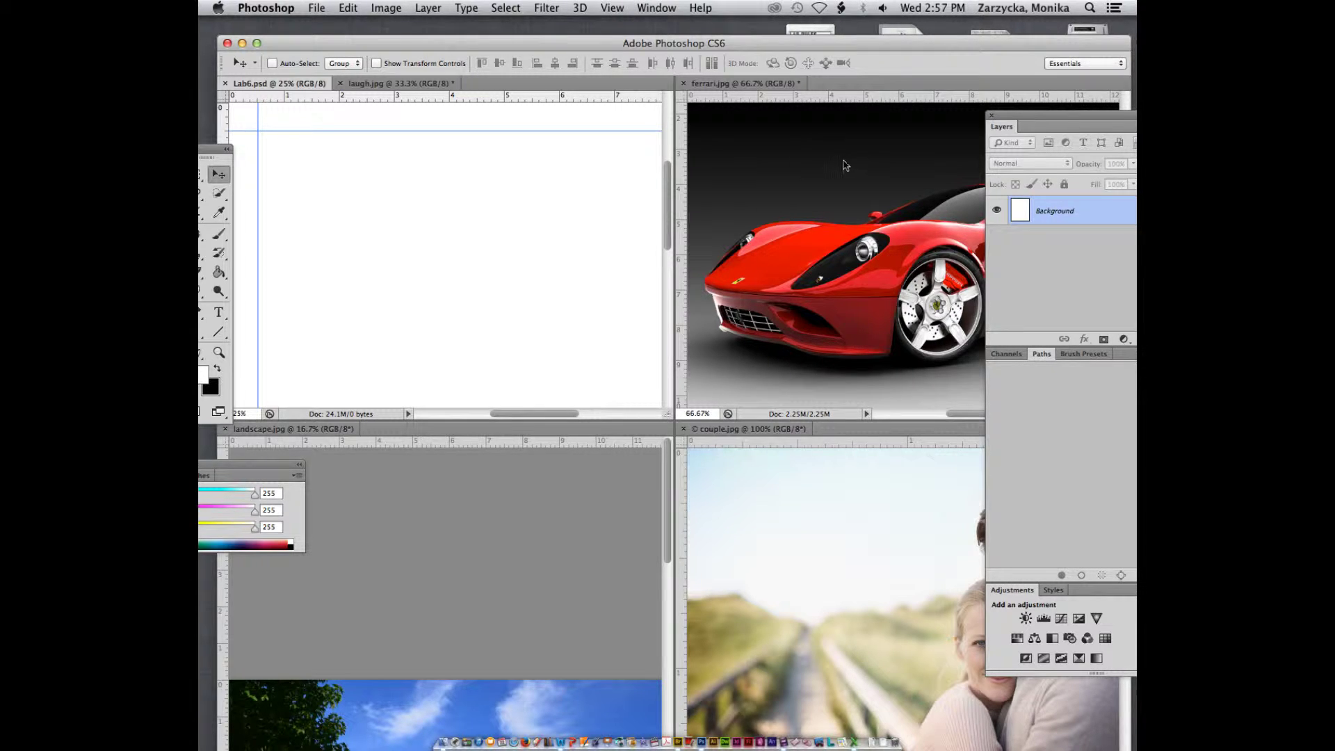
Copy the ferrari image into Lab6.psd, snap it to the upper-left guide corner, and close ferrari.jpg.
left_click_drag(815, 155, 443, 204)
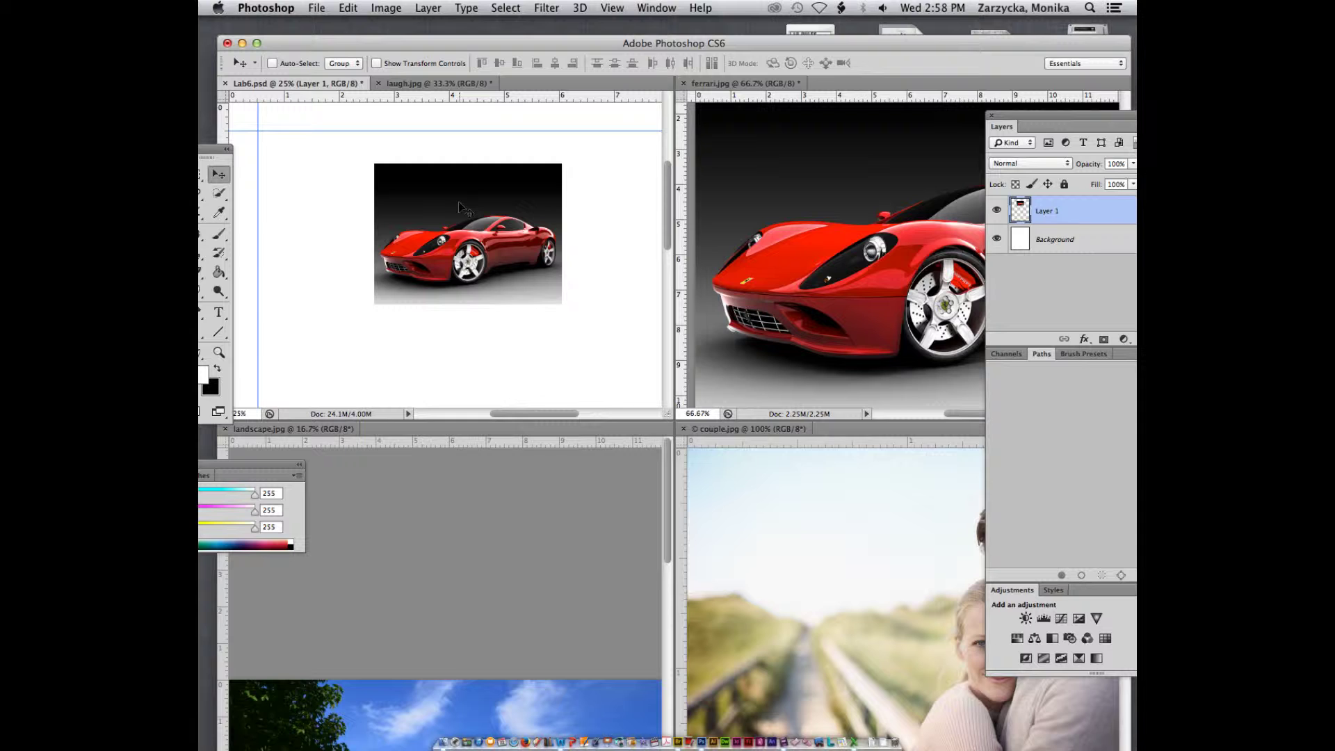
left_click_drag(459, 207, 363, 195)
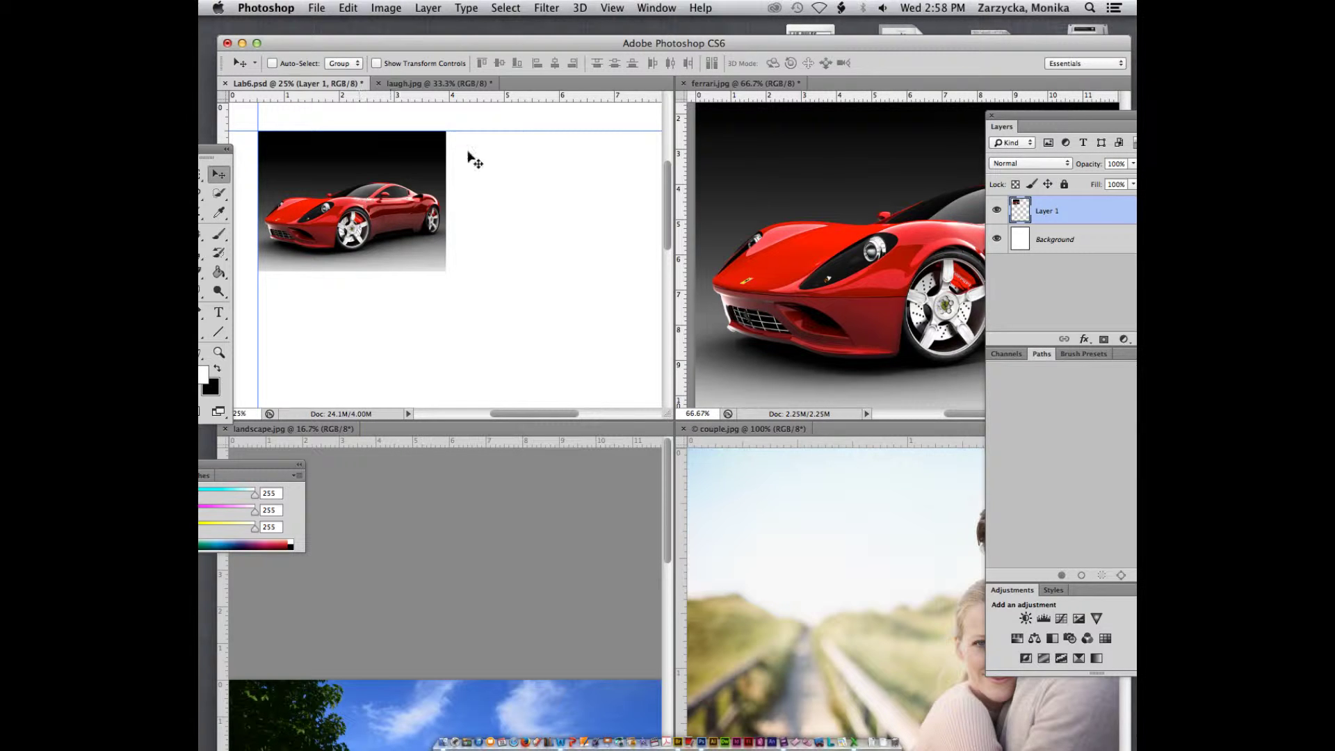
left_click(725, 87)
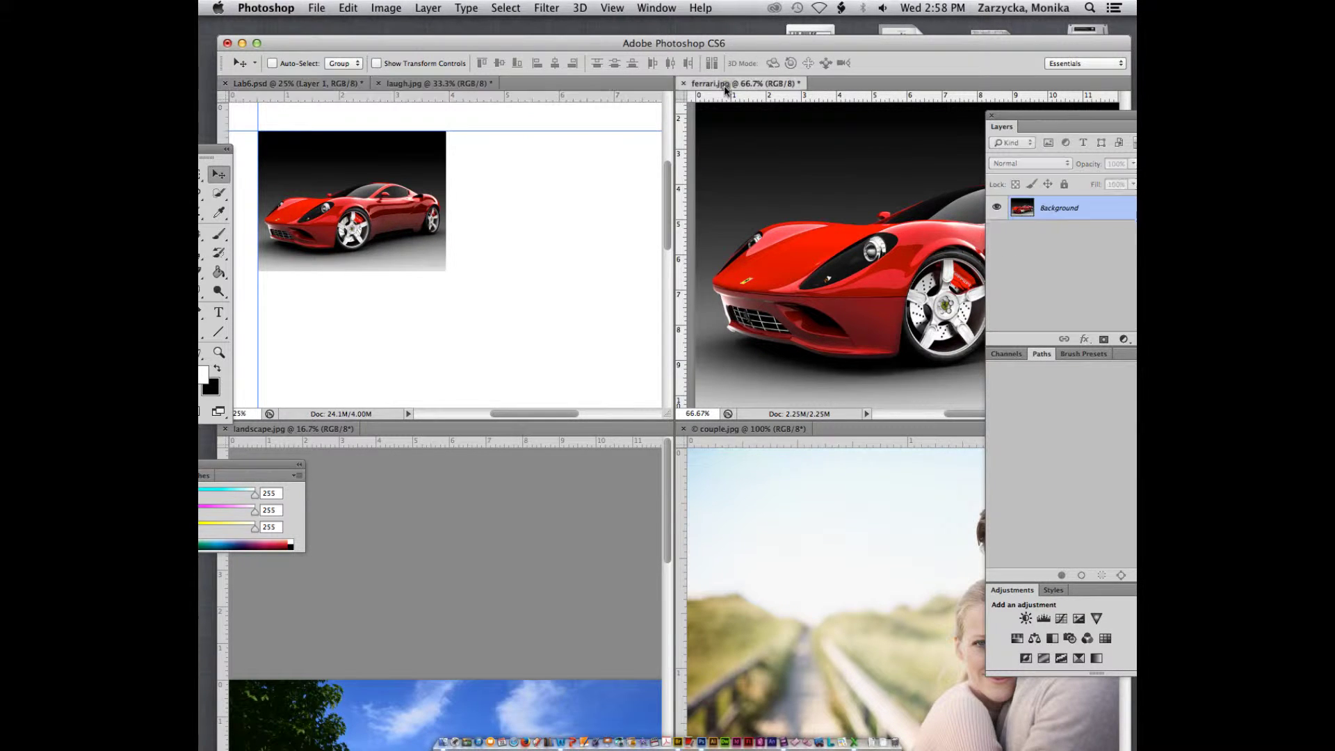
left_click(684, 85)
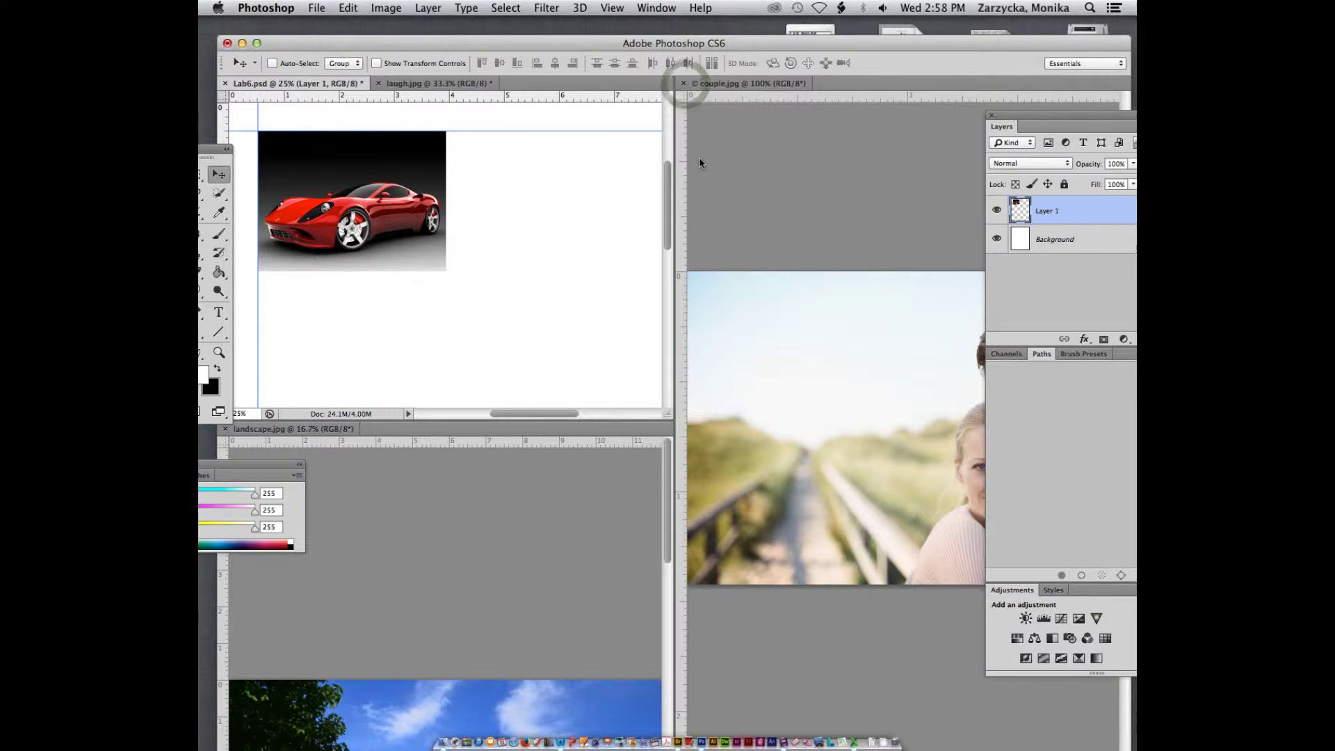
Copy the couple image into Lab6.psd and place it against the car's right edge, aligned with the upper guide.
left_click(846, 482)
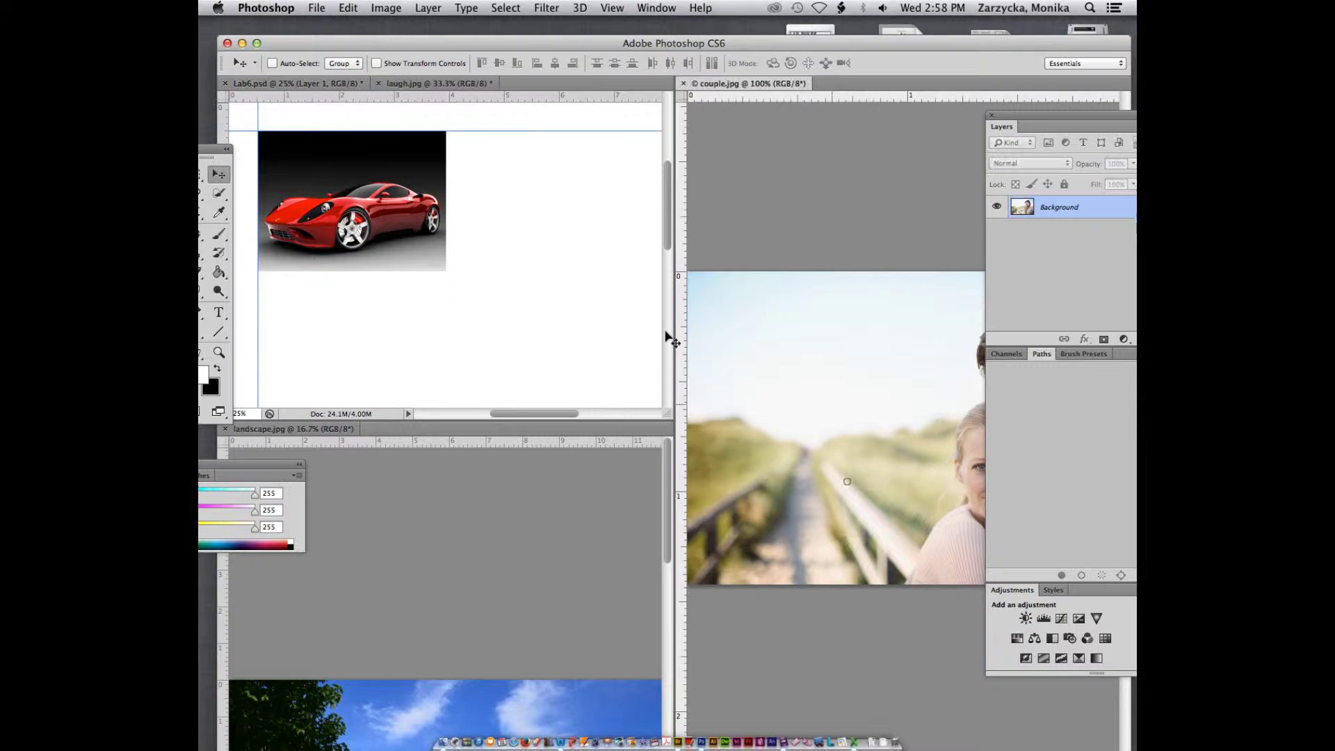
left_click(818, 375)
key("super+v")
left_click(834, 429)
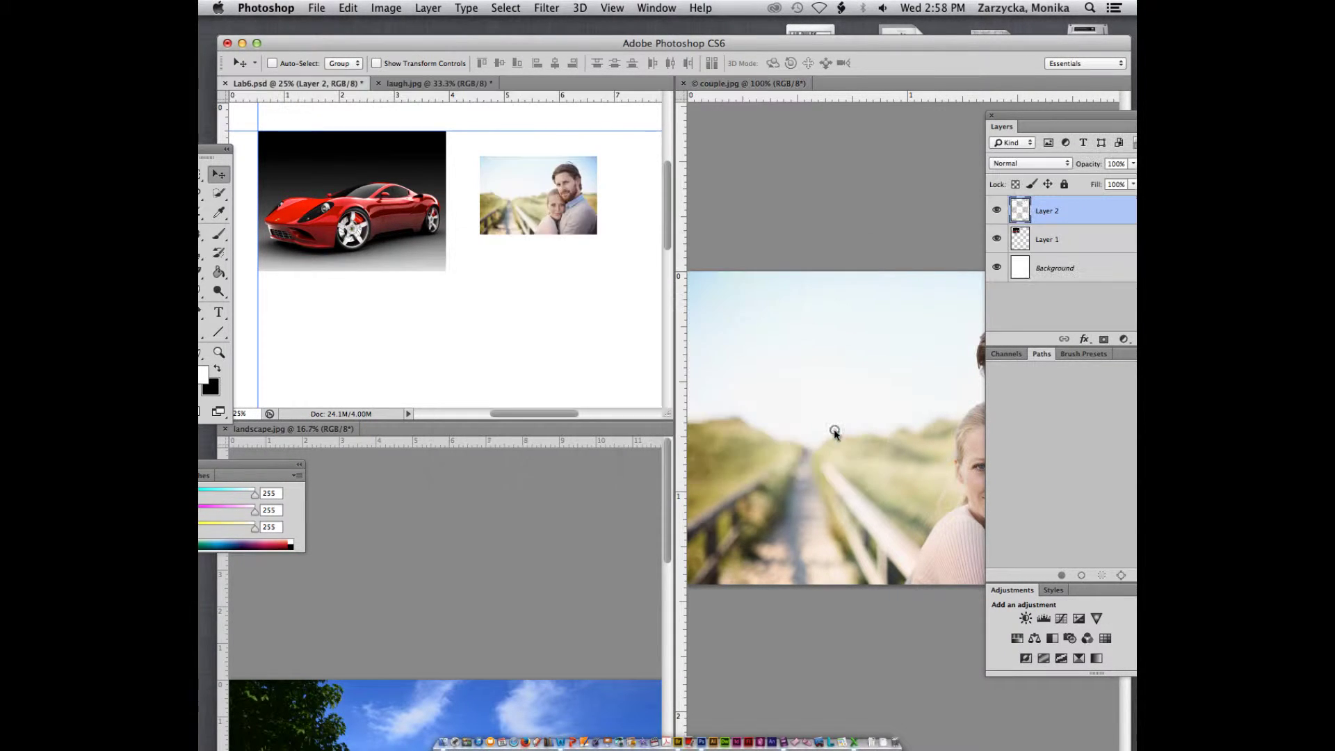
left_click_drag(533, 192, 507, 170)
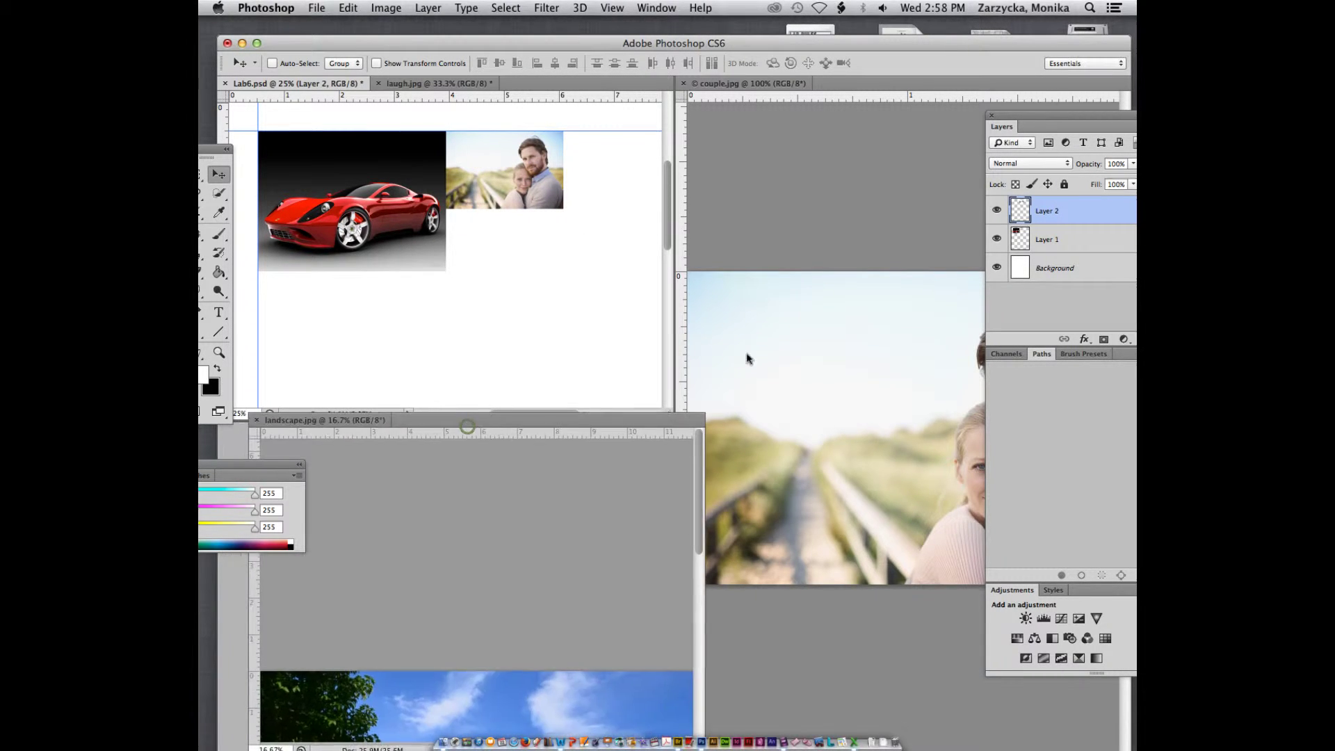
Bring the application frame forward, close couple.jpg, and shift the frame slightly up and left.
left_click_drag(465, 427, 417, 386)
left_click(799, 275)
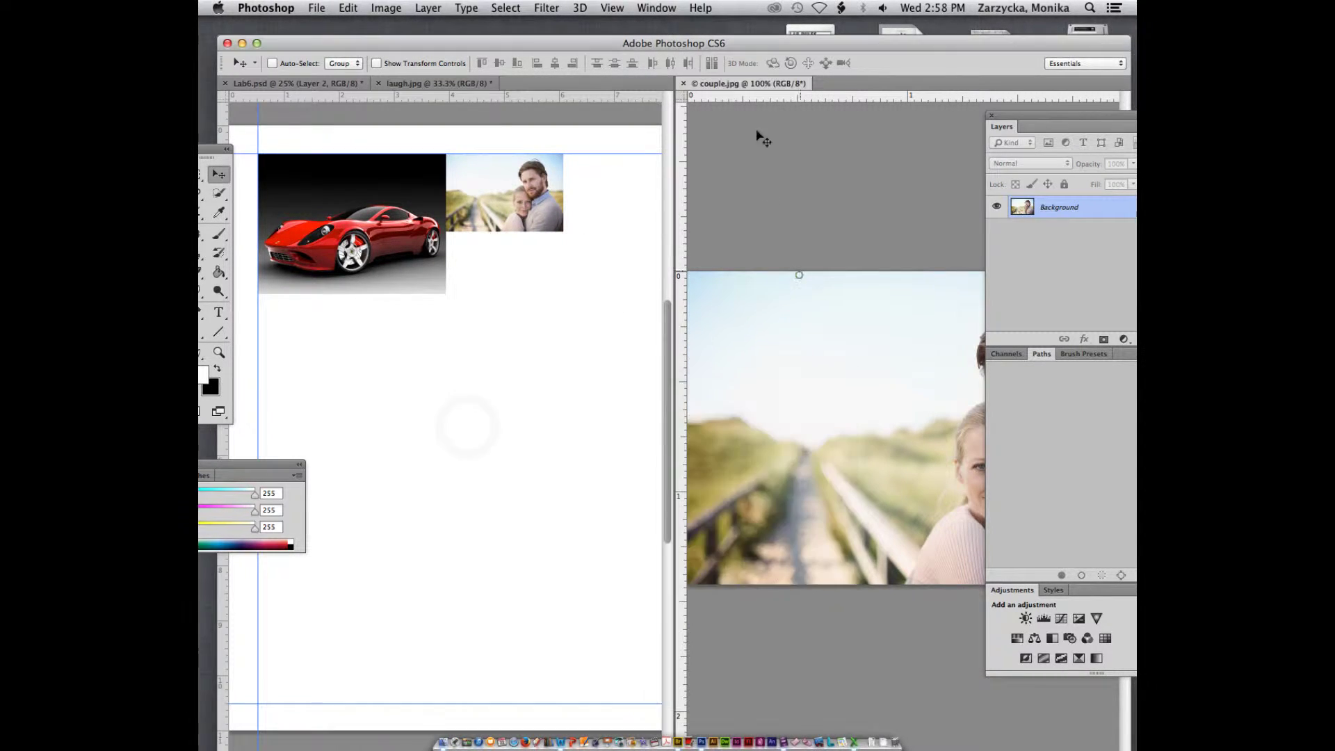
left_click(684, 83)
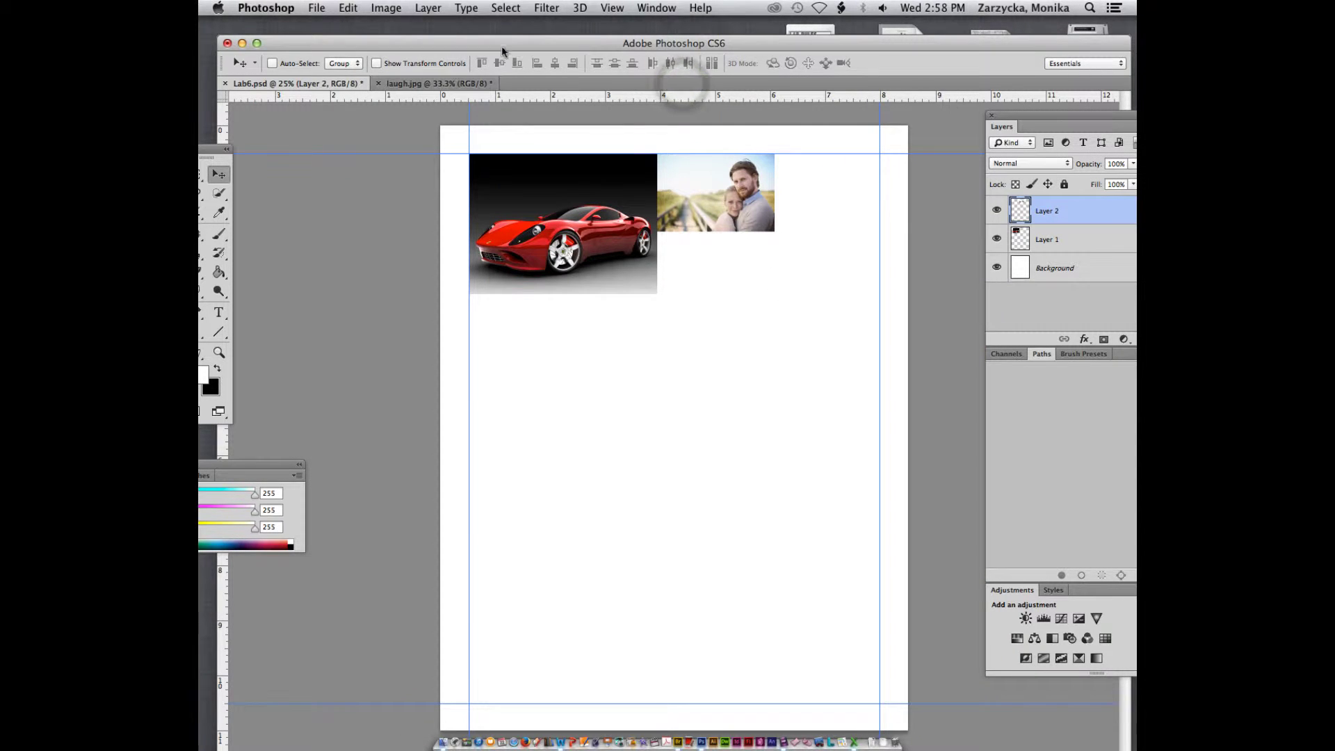
left_click_drag(506, 44, 476, 26)
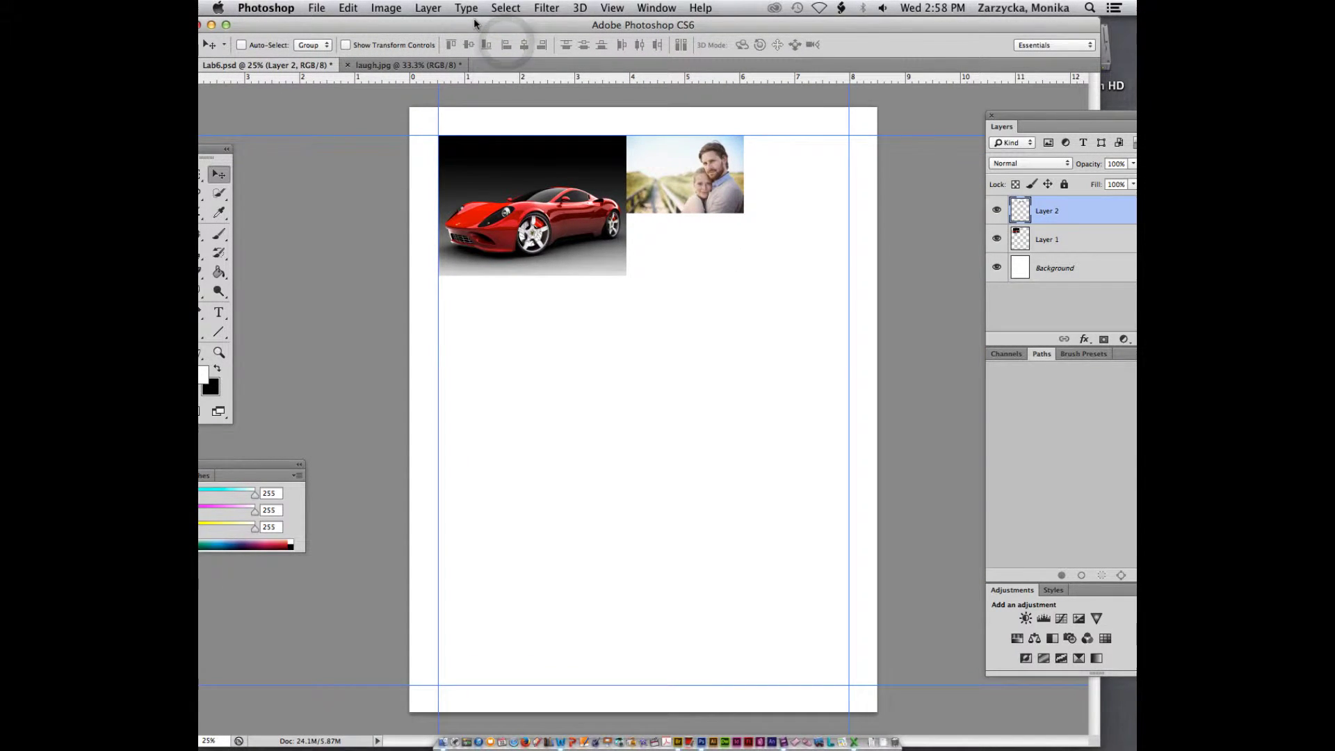
Float laugh.jpg in its own window and copy the seal image into Lab6.psd, placing it directly below the car.
left_click(411, 66)
left_click_drag(413, 69, 605, 104)
left_click_drag(518, 293, 483, 367)
mouse_move(594, 344)
left_mouse_down()
mouse_move(622, 354)
mouse_move(620, 403)
mouse_move(603, 368)
left_mouse_up()
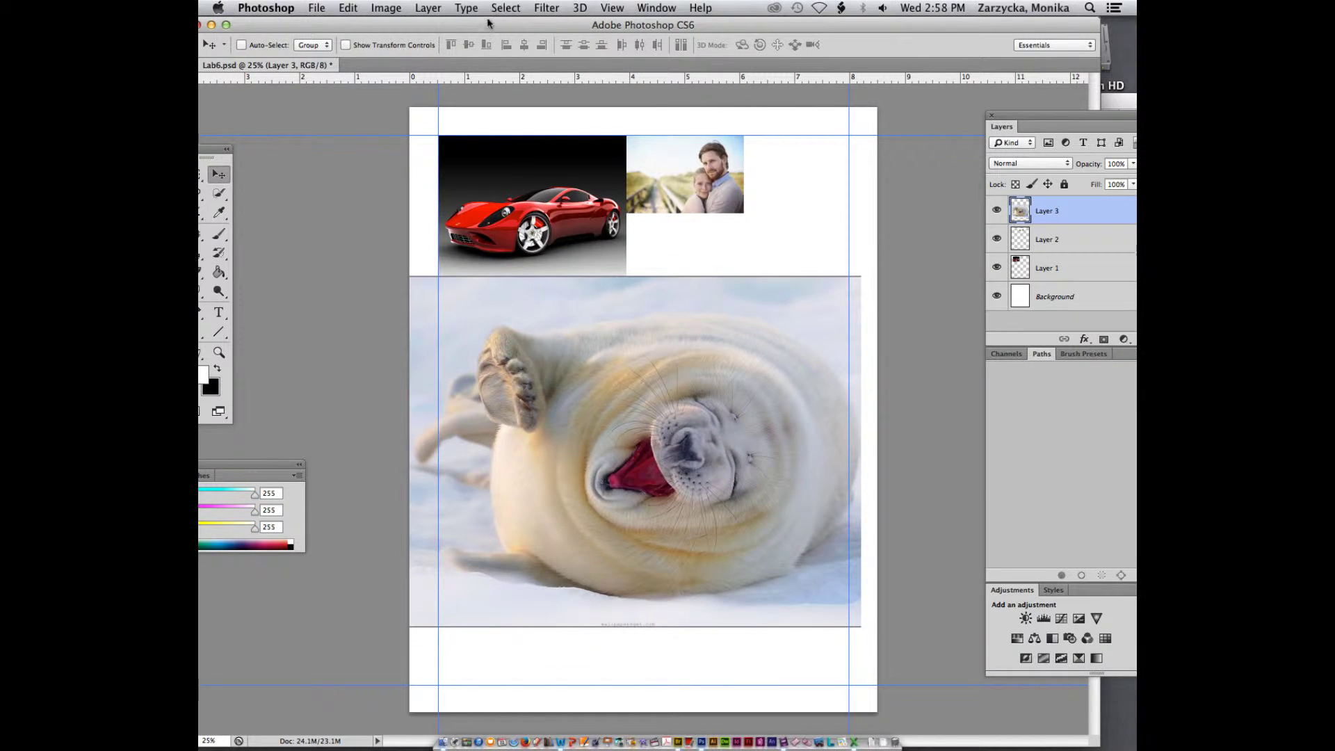
Rearrange the windows so landscape.jpg sits above the Lab6.psd canvas with both images accessible.
left_click_drag(486, 26, 495, 447)
left_click(495, 445)
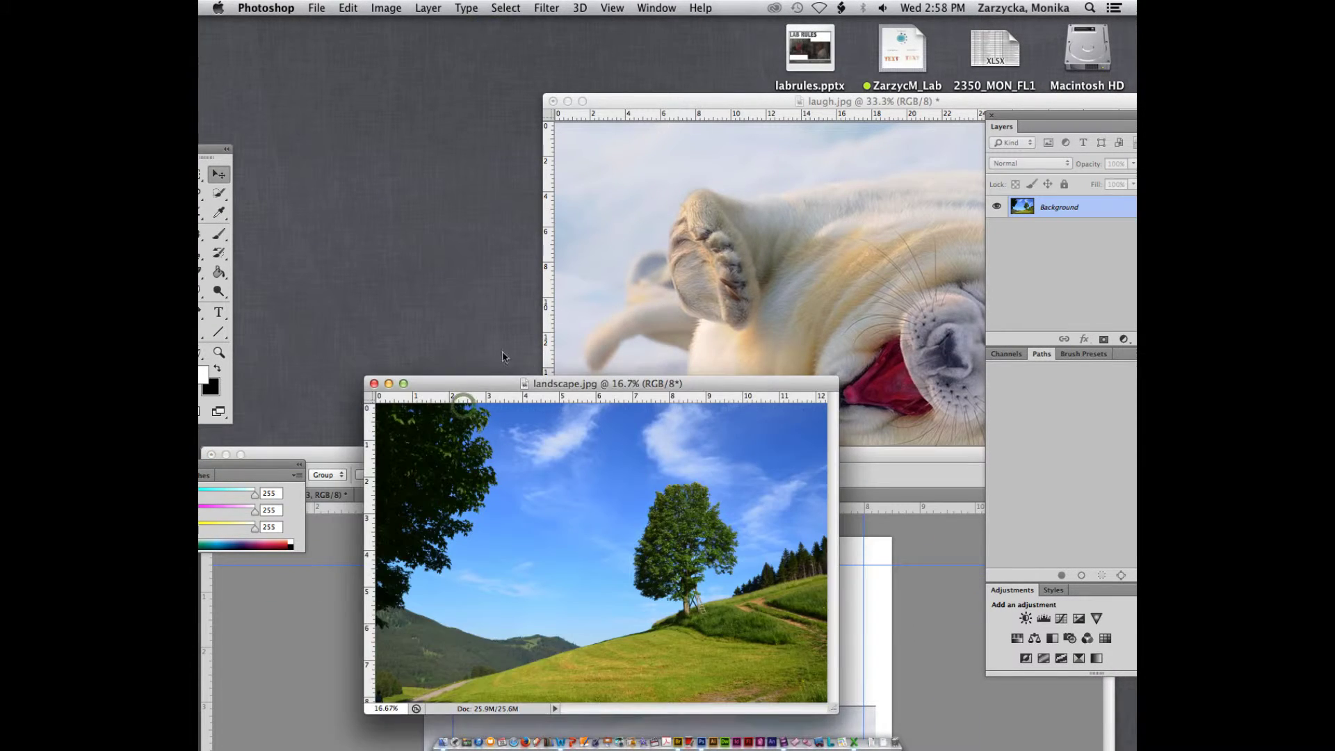
left_click_drag(480, 381, 669, 46)
left_click_drag(495, 456, 394, 253)
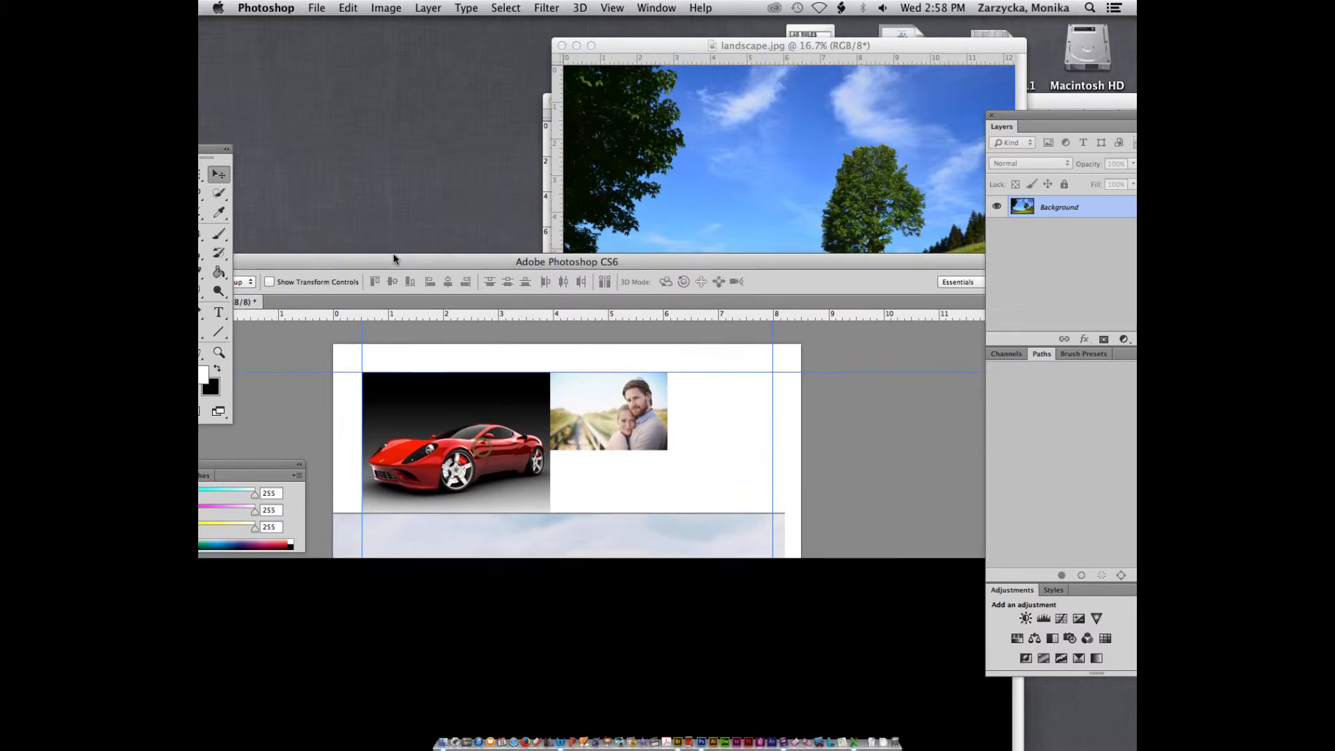
Copy the landscape image into Lab6.psd, converting its colors to preserve appearance, and place it across the upper part of the page.
left_click(720, 90)
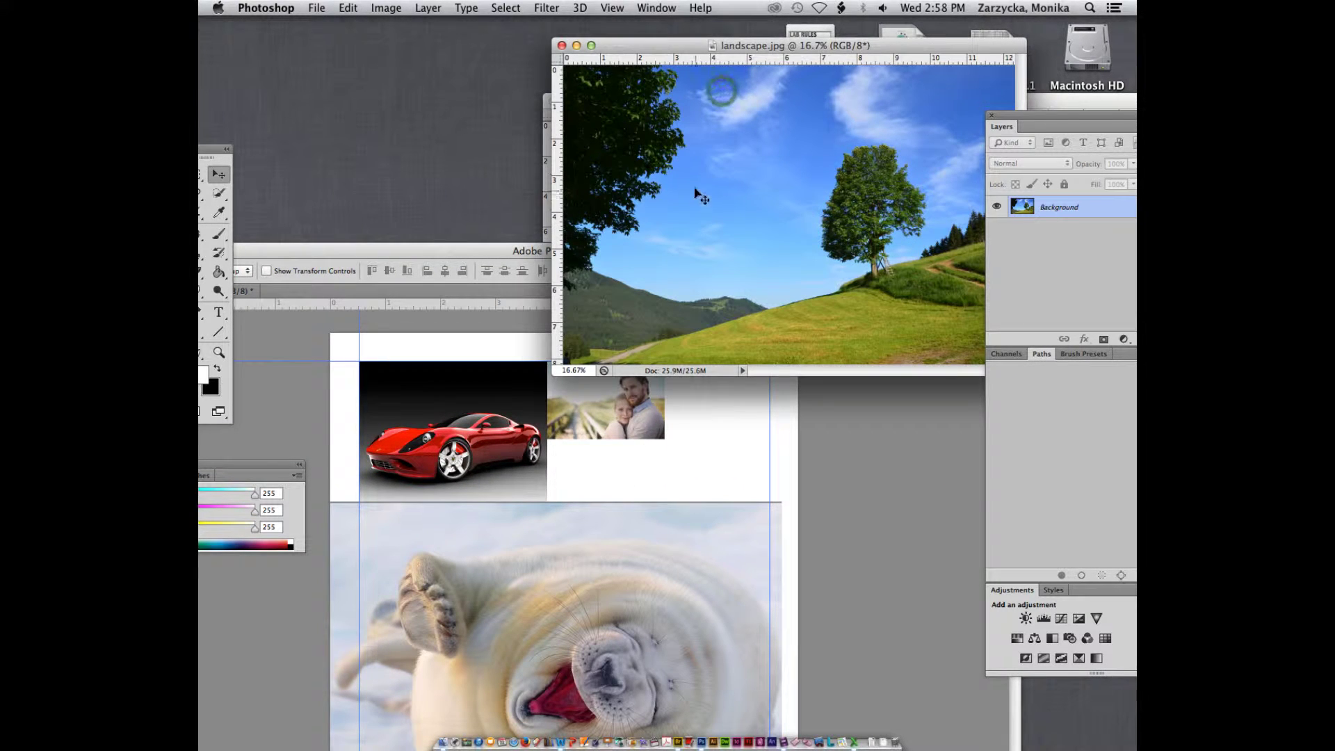
left_click_drag(617, 485, 617, 485)
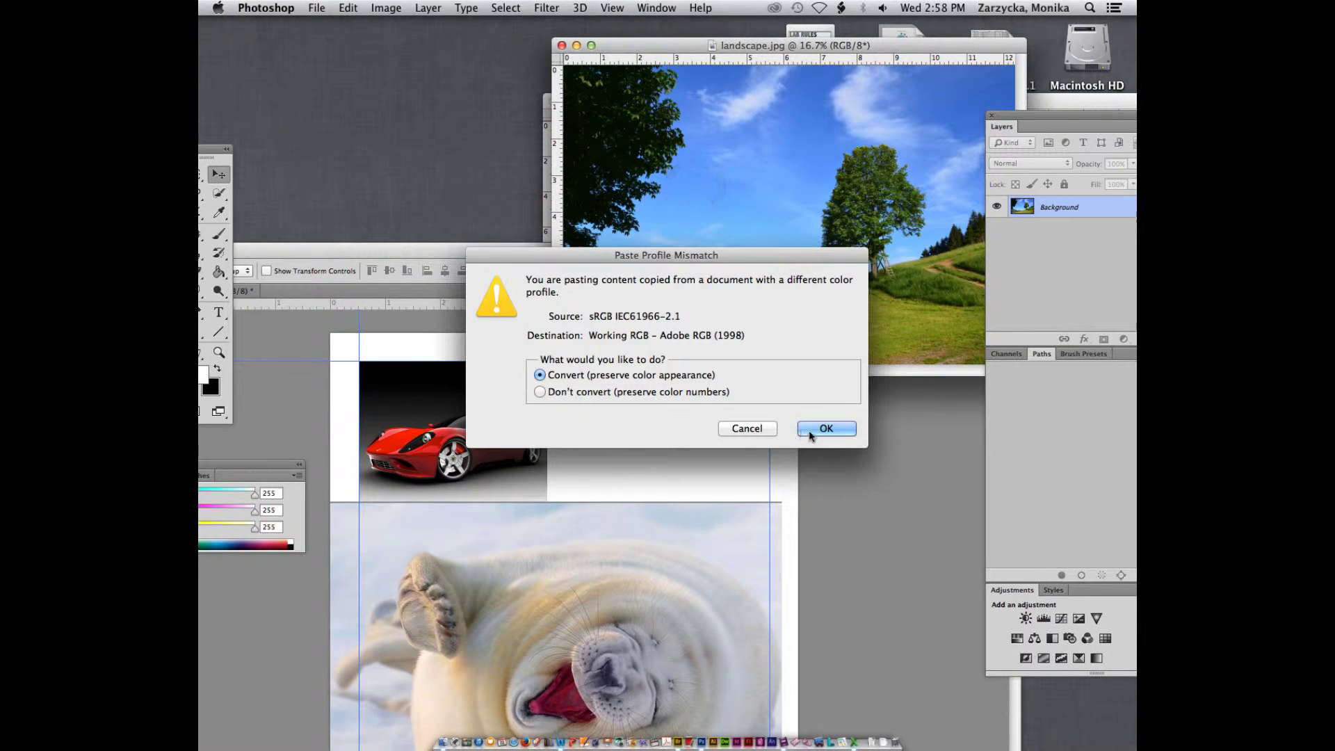
left_click(811, 432)
left_click_drag(611, 407, 386, 525)
key("super+minus")
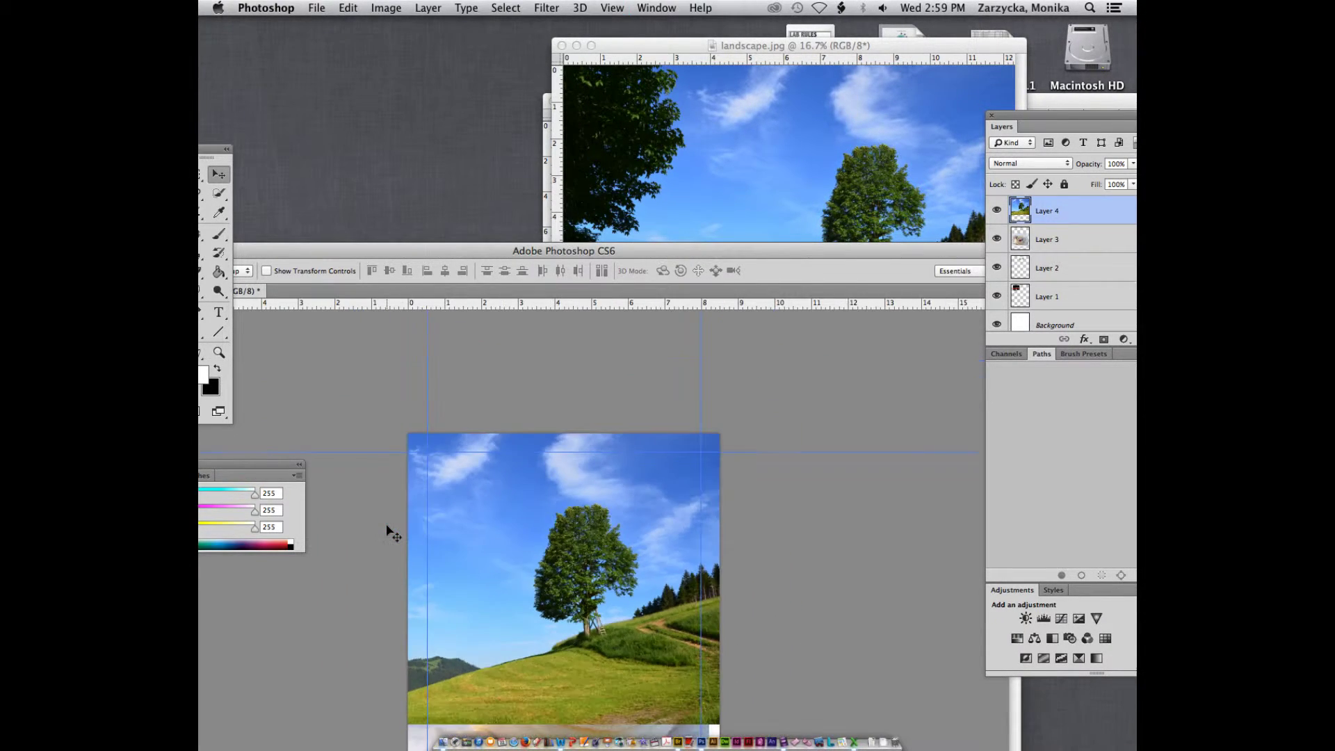
Reposition the application frame and the Layers panel group around the Lab6.psd page, and hide and restore the panels.
left_click_drag(804, 250, 746, 112)
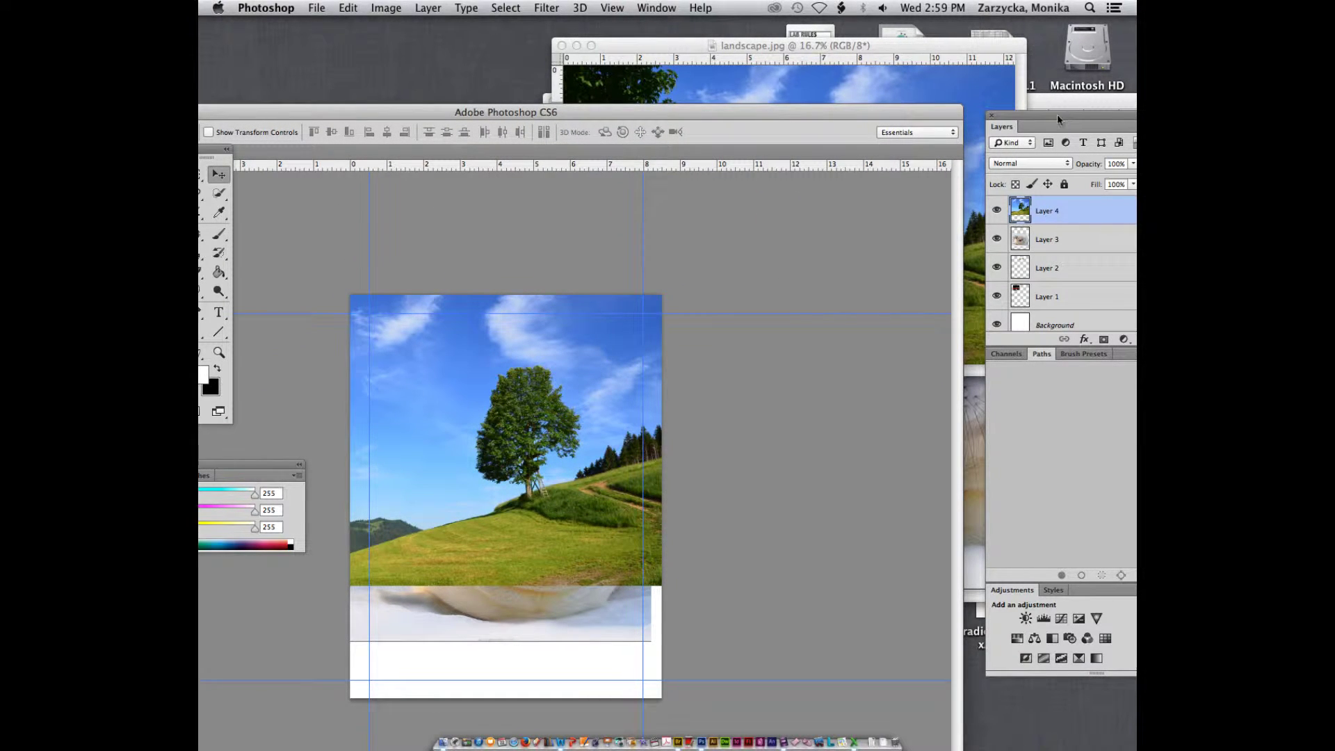
left_click_drag(1058, 118, 928, 145)
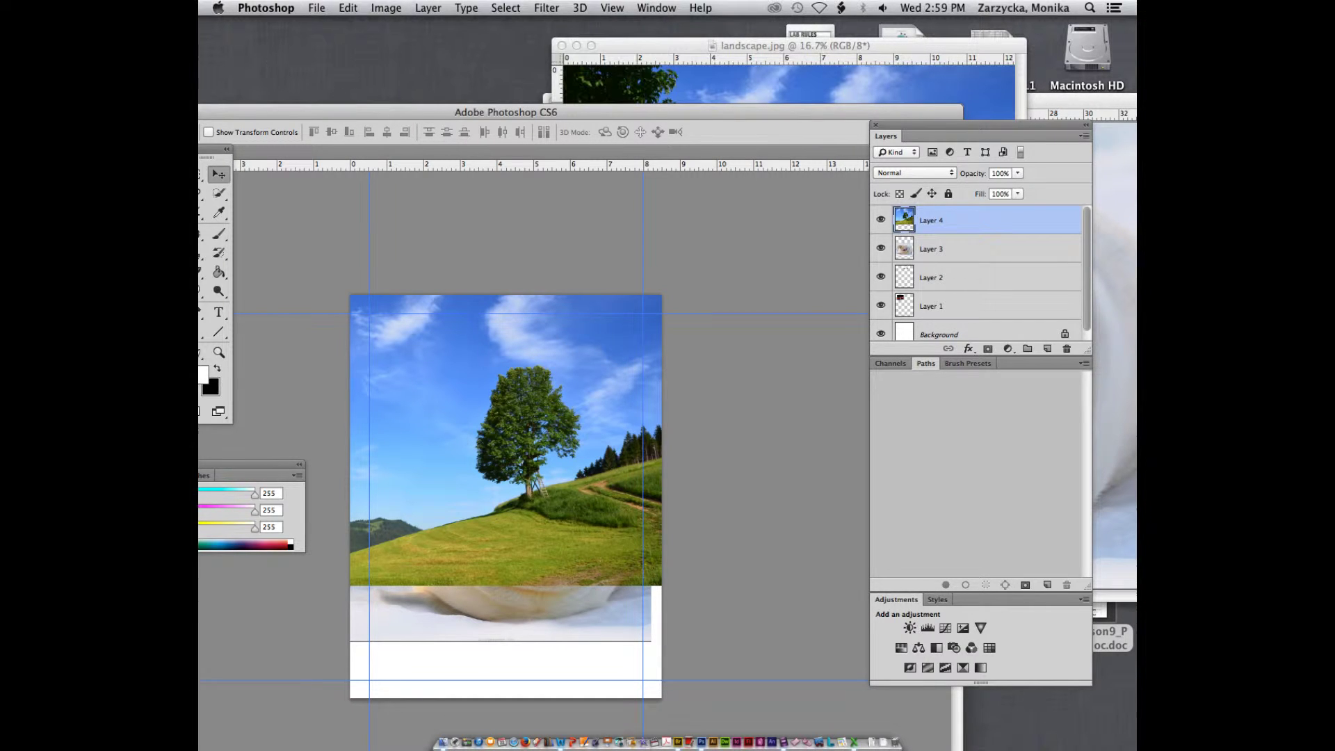
key("Tab")
key("Tab")
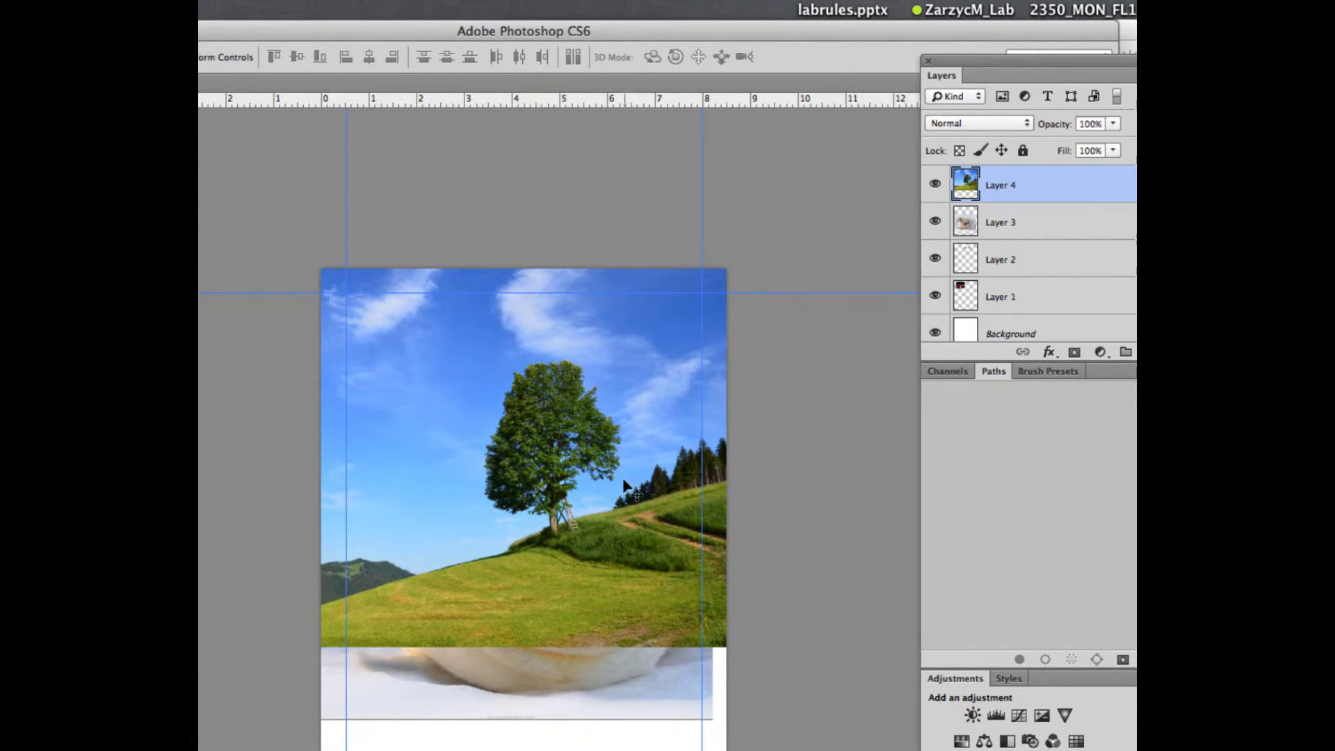
Move the landscape layer directly above Background, and shift the seal down to fill the lower part of the page.
left_click_drag(993, 191, 988, 308)
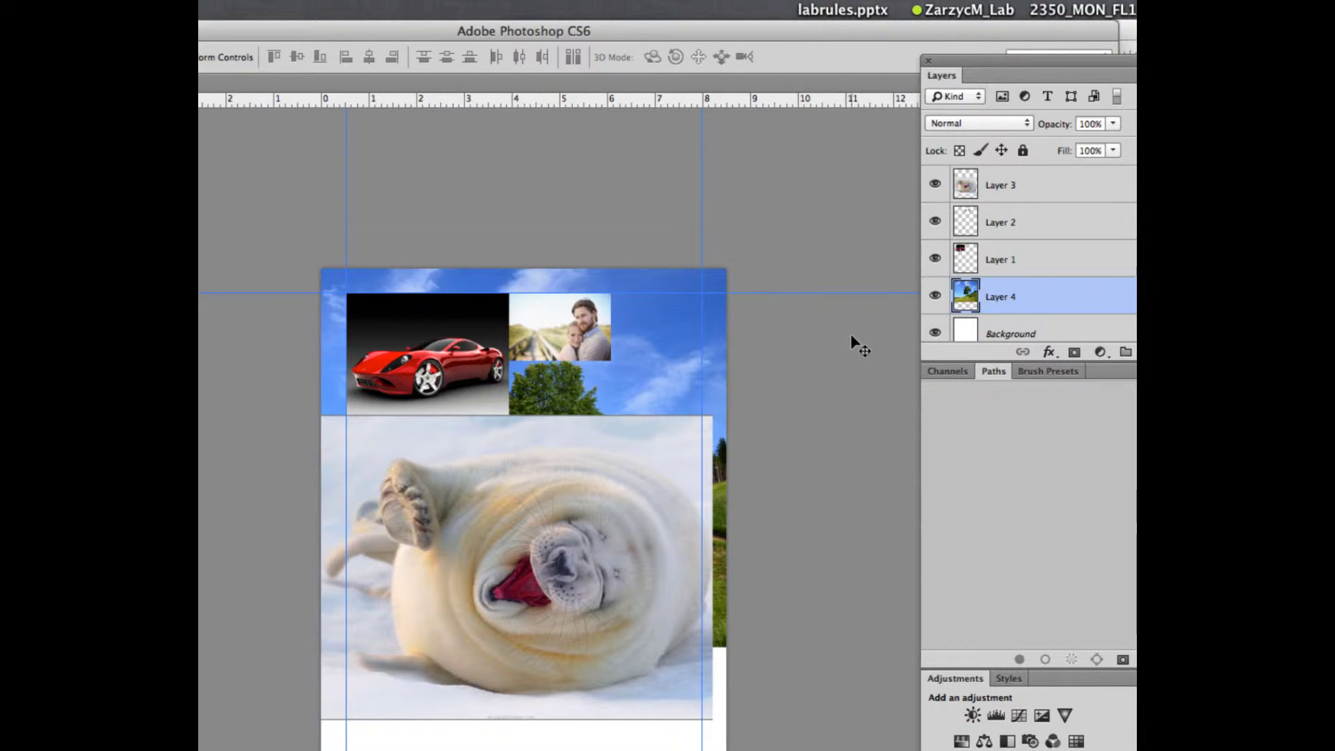
left_click_drag(600, 35, 589, 10)
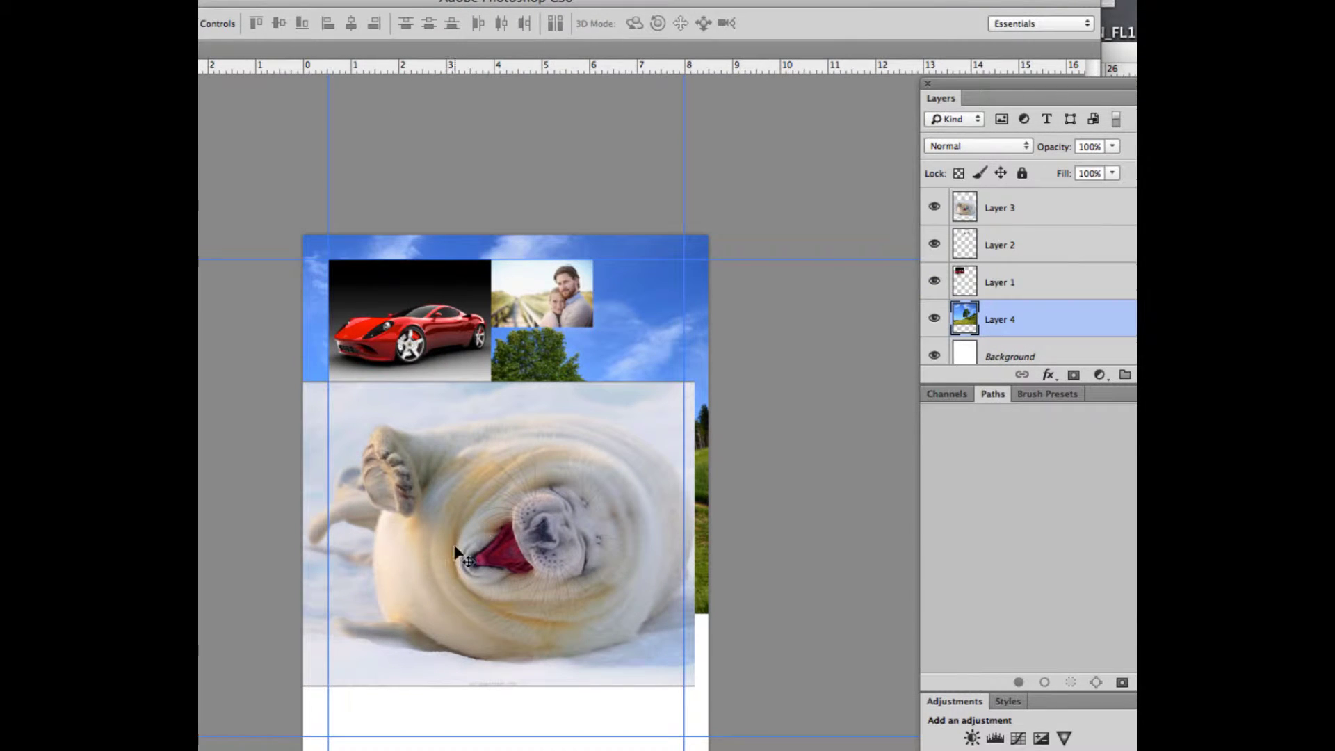
left_click(1027, 206)
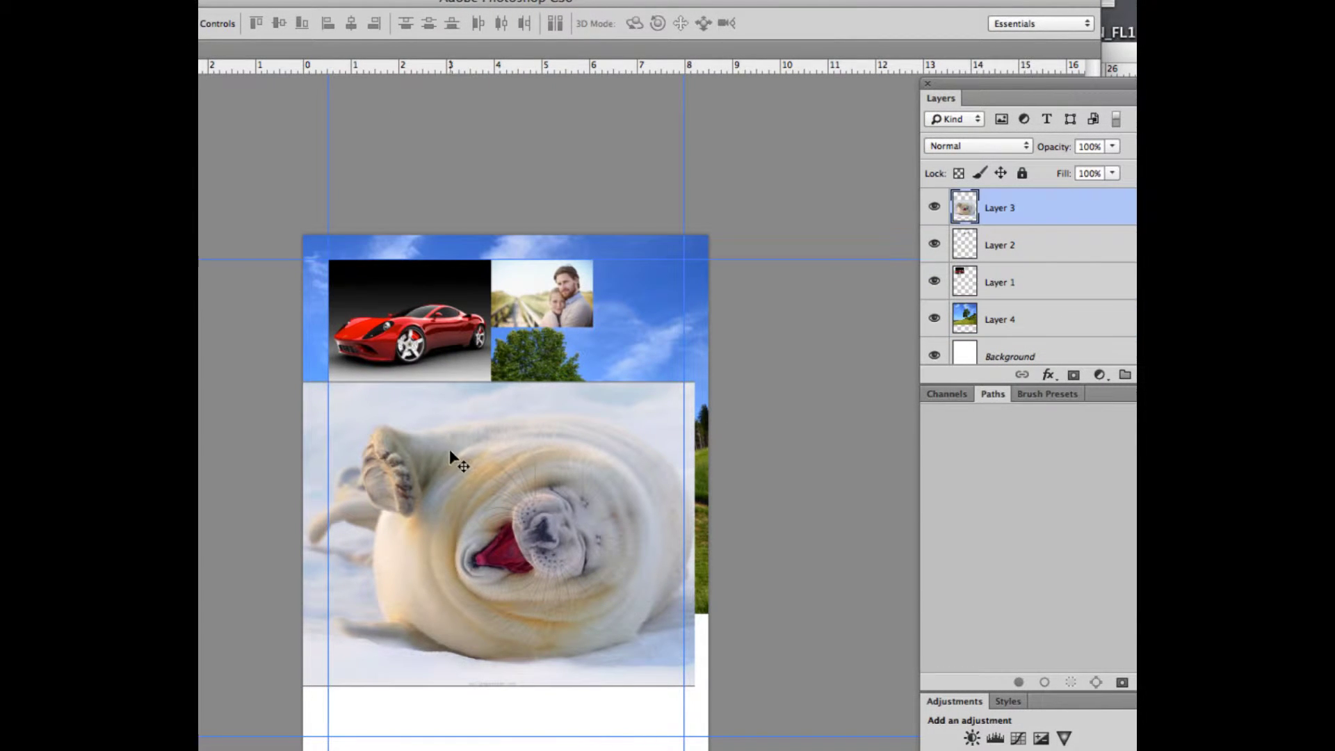
left_click_drag(453, 456, 462, 551)
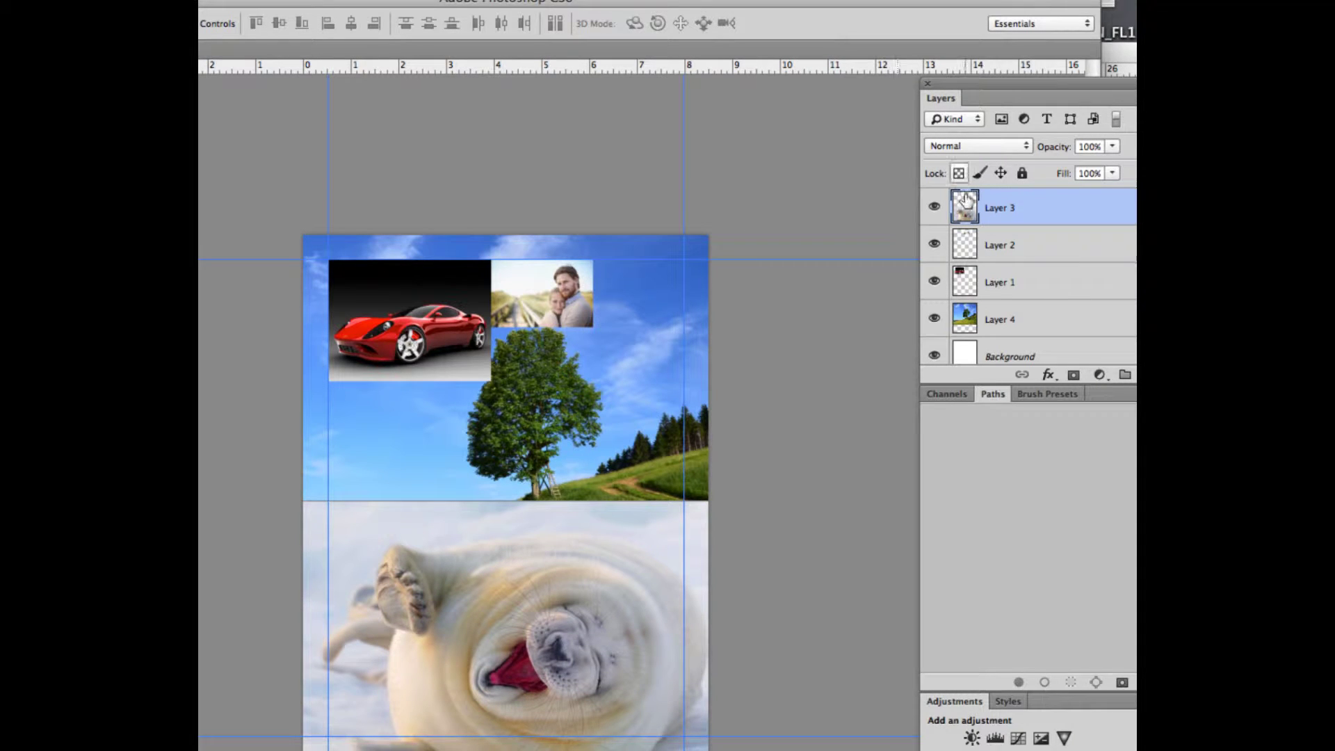
Move the couple image to the upper-right guide corner, and shift the car slightly up and left past the guides.
left_click(991, 247)
left_click_drag(380, 311, 472, 310)
left_click(1002, 289)
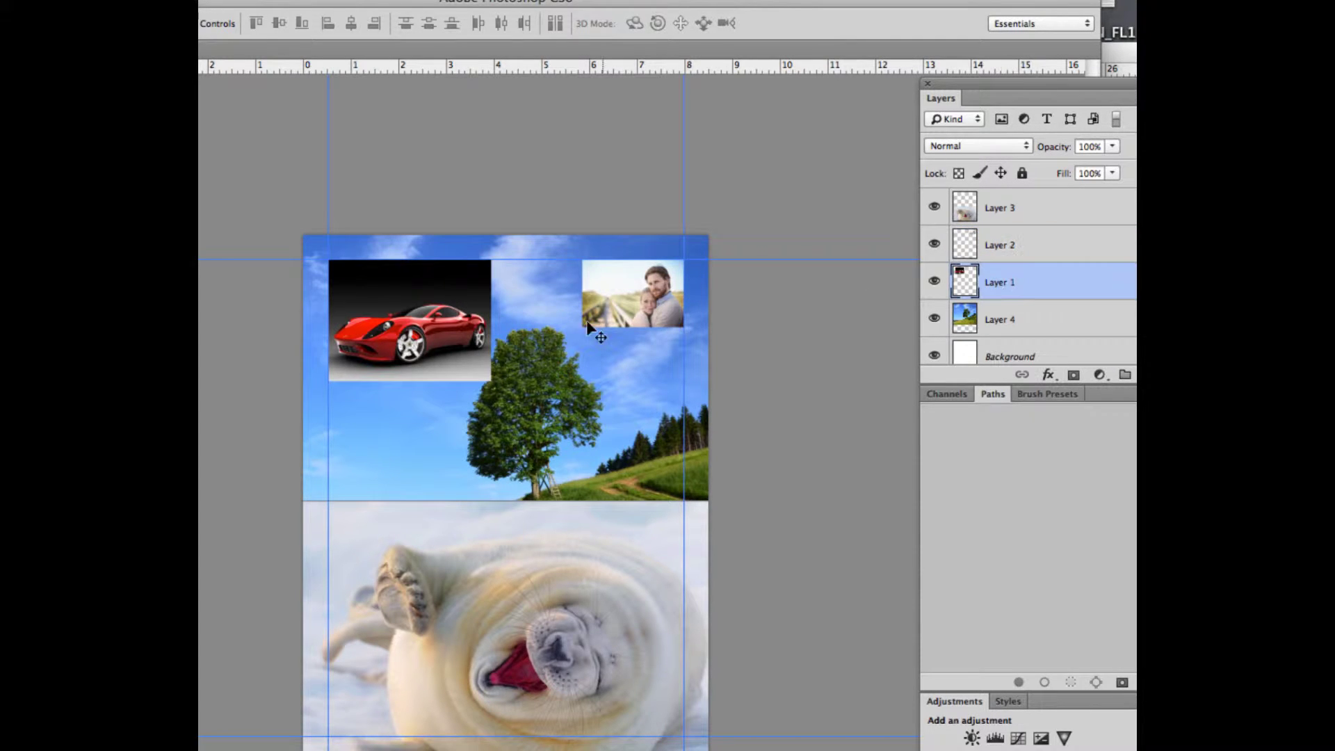
left_click_drag(428, 355, 405, 339)
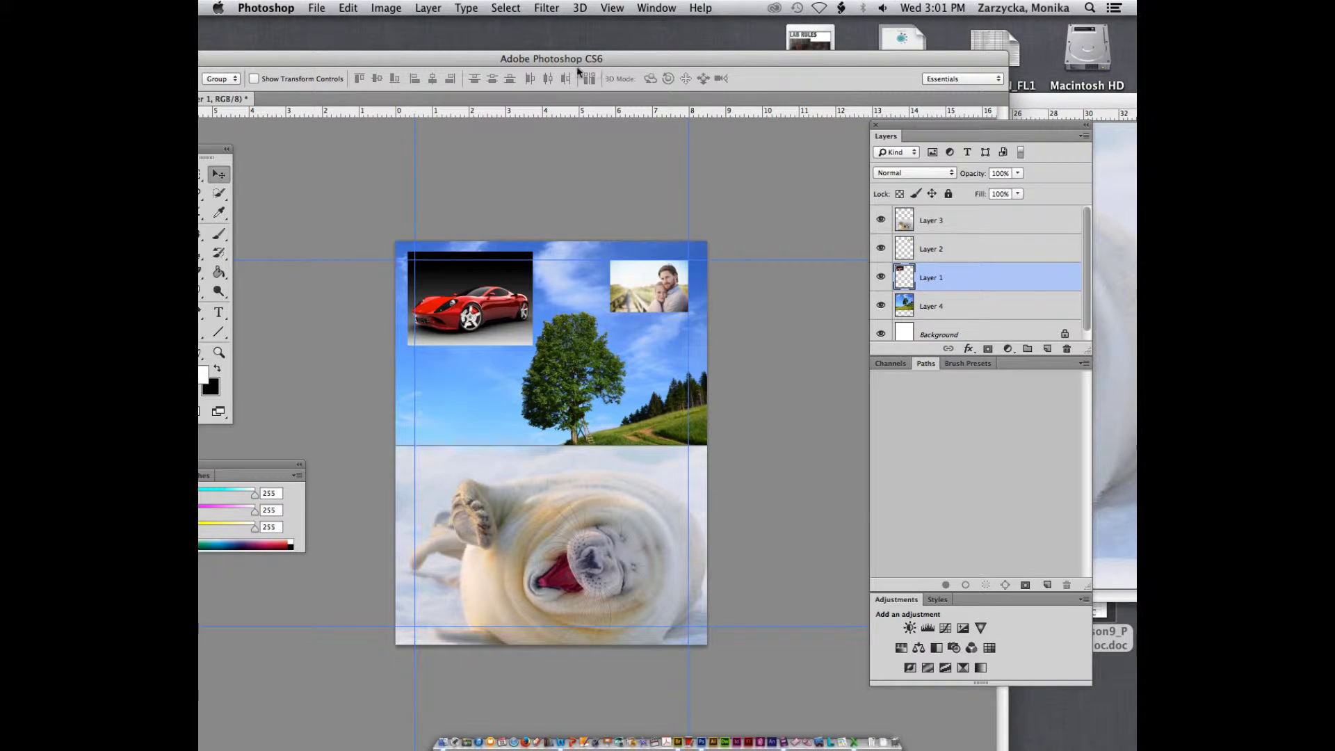
Save Lab6.psd with Maximize Compatibility enabled and close it.
left_click_drag(569, 61, 676, 69)
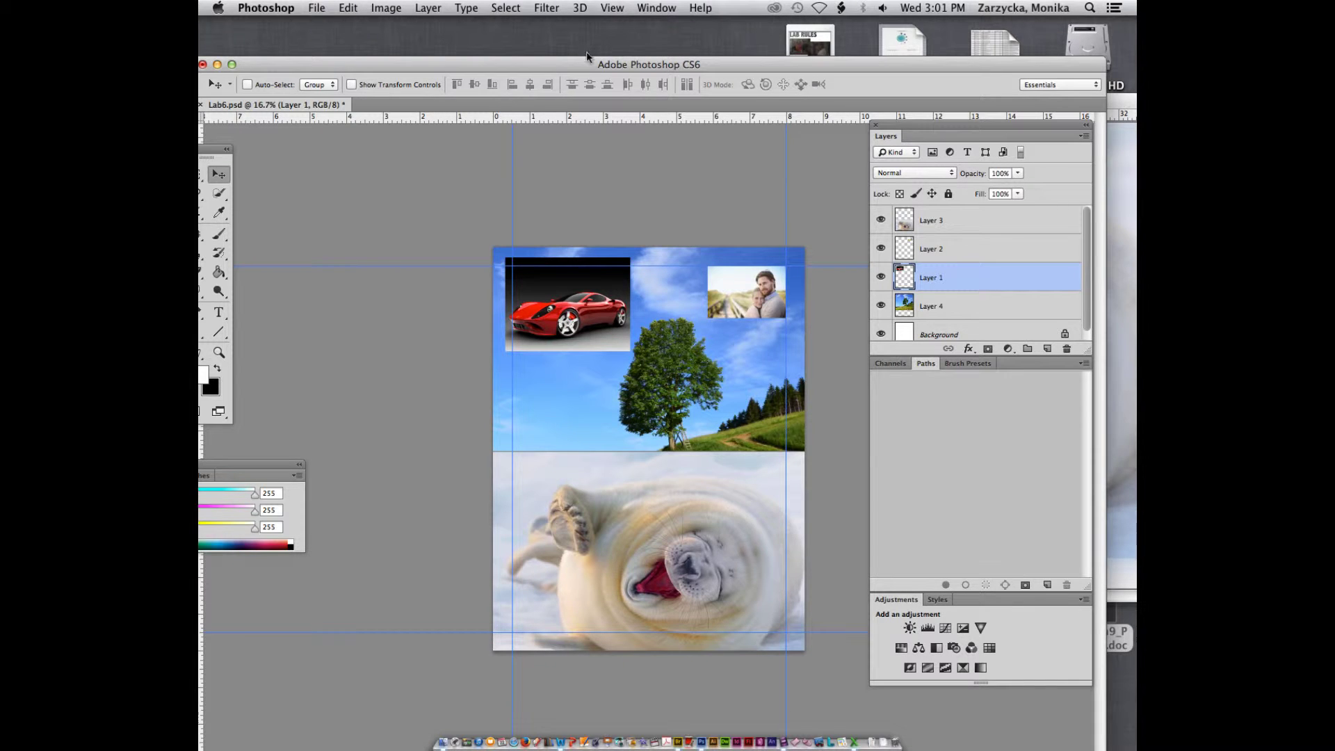
key("super+s")
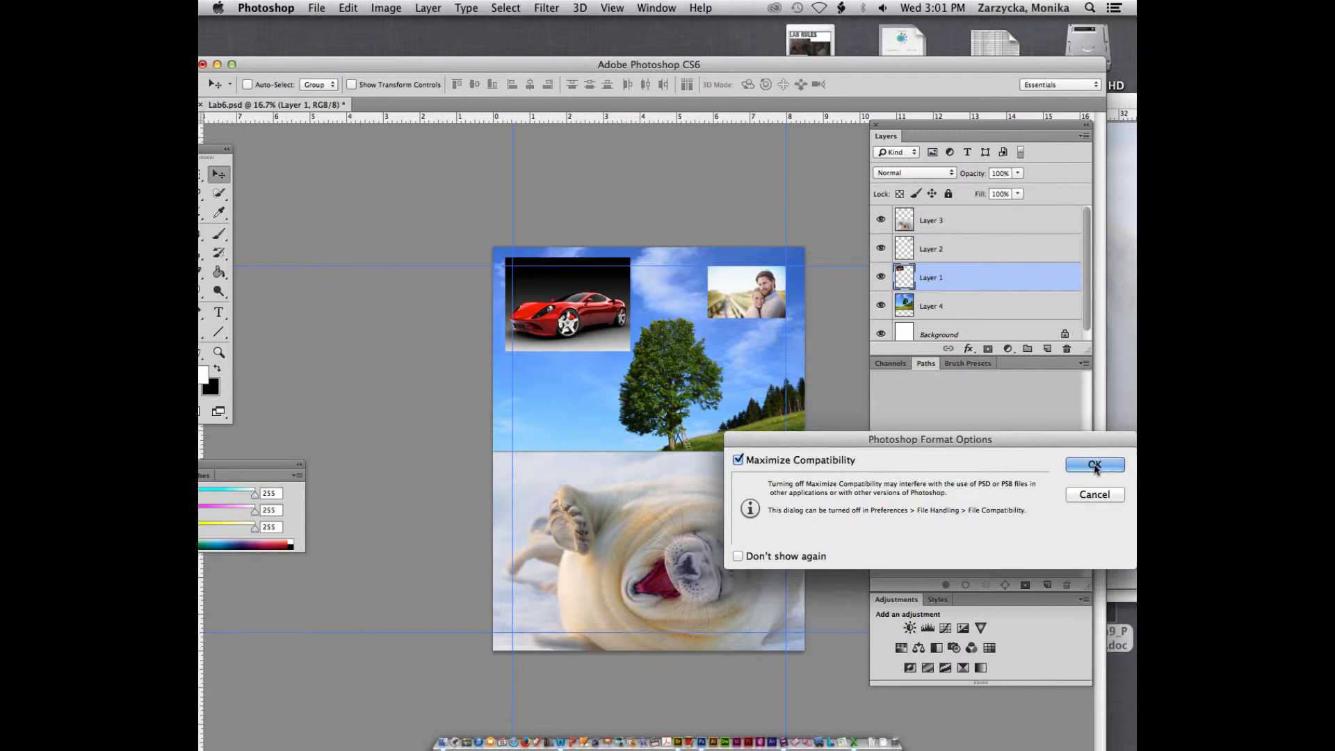
left_click(1094, 466)
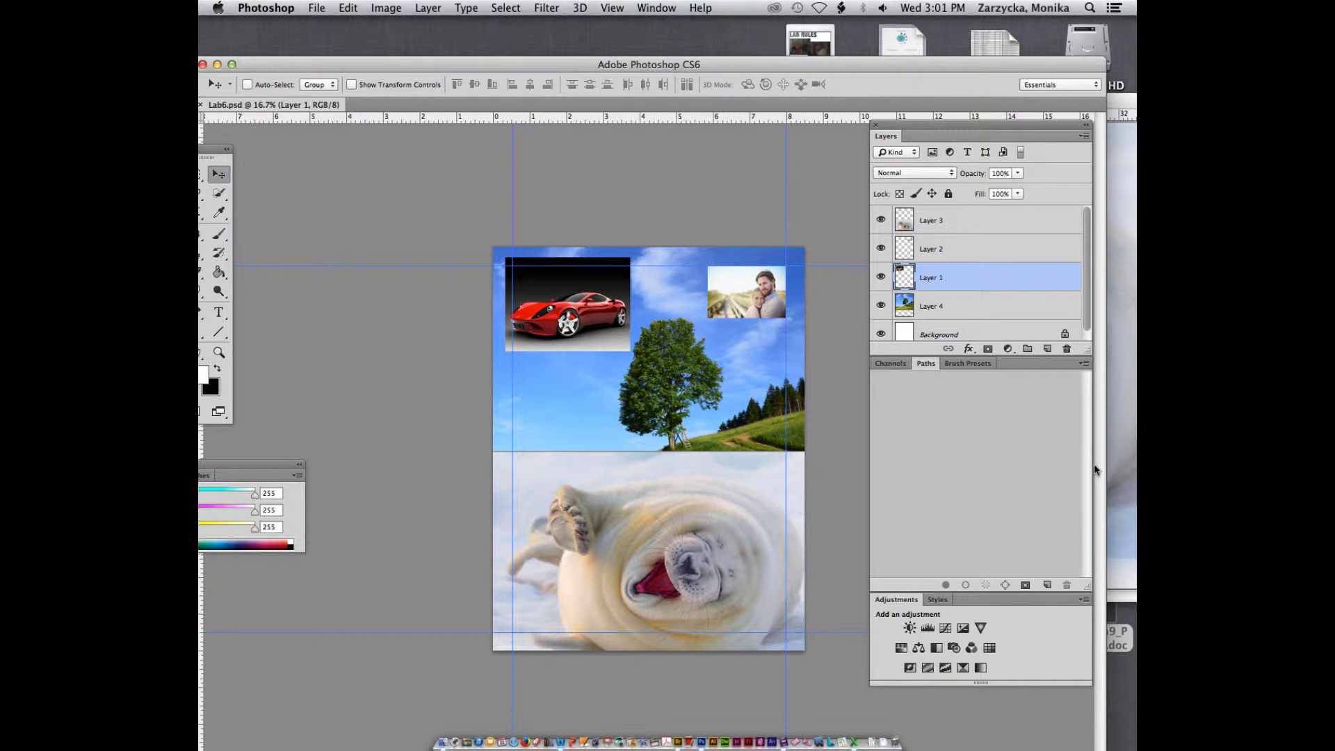
key("super+w")
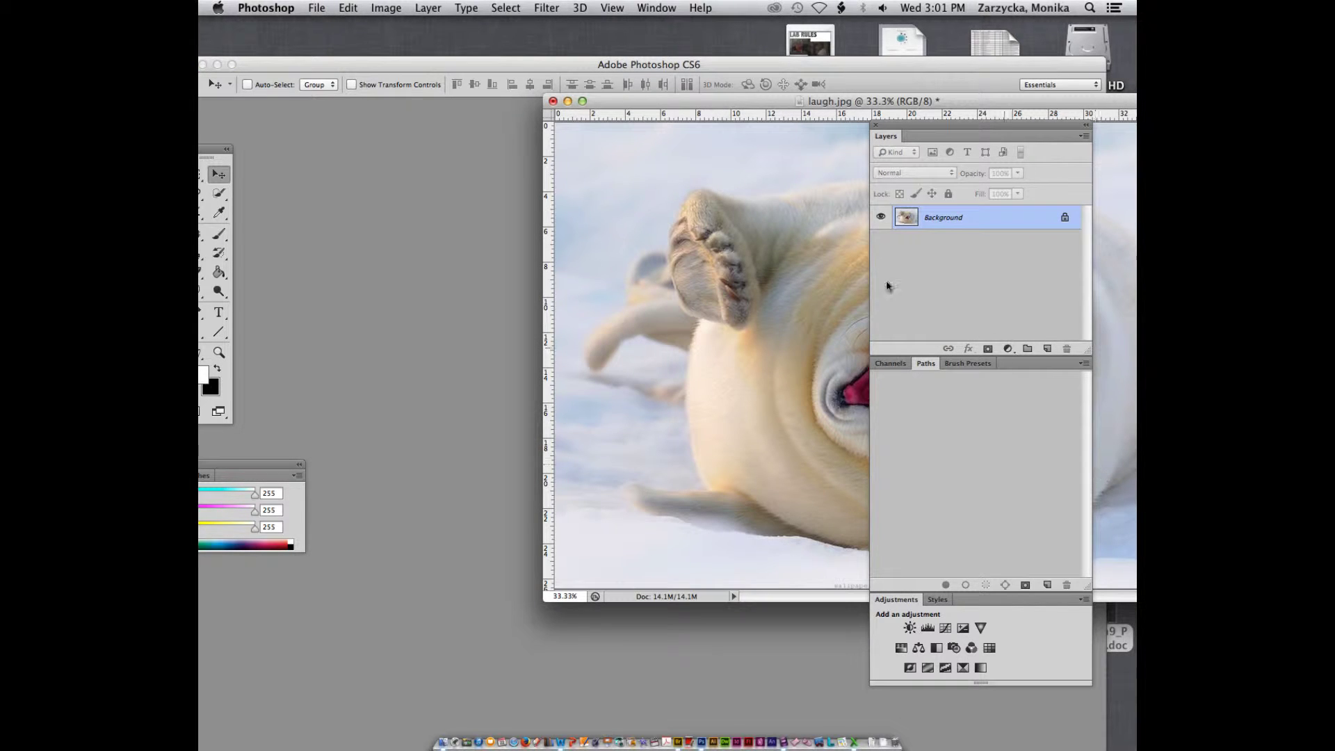
Open couple.jpg from Mini Bridge alongside laugh.jpg, and move the image window clear of the Mini Bridge panel.
left_click_drag(755, 104, 499, 186)
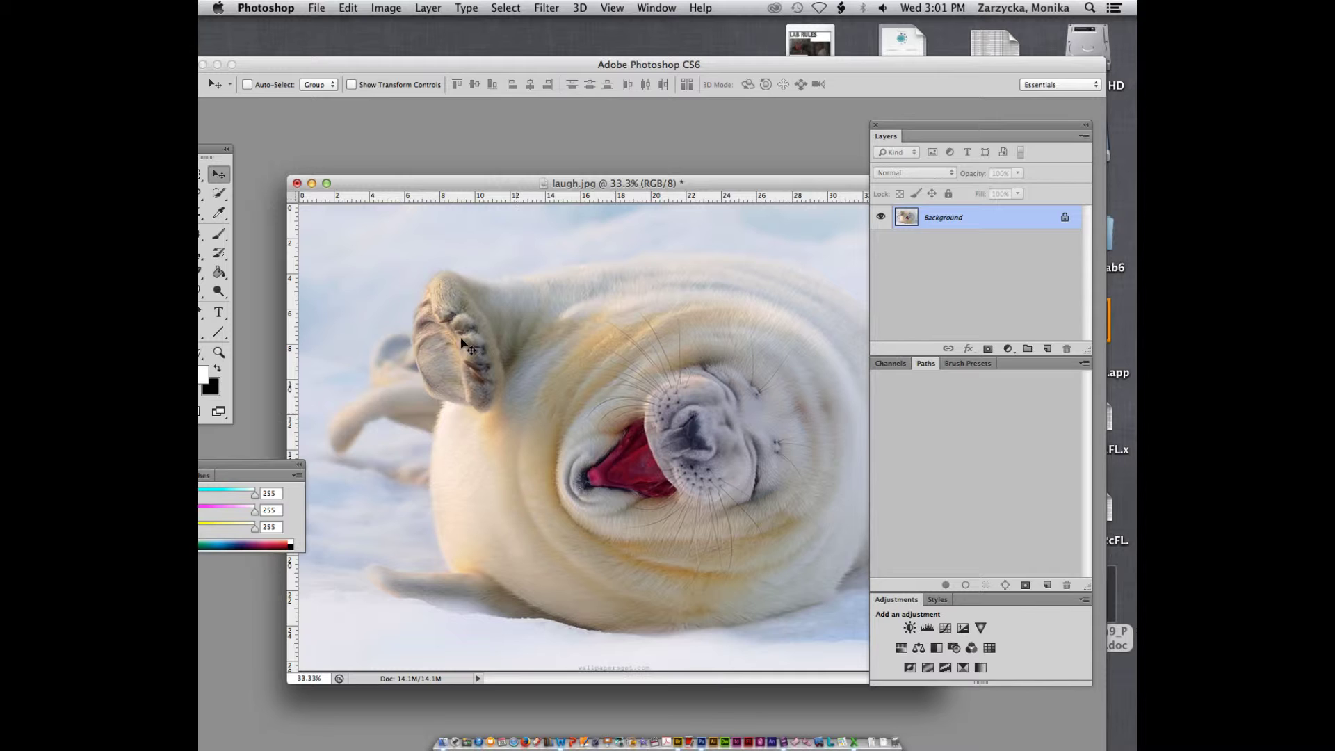
left_click(314, 7)
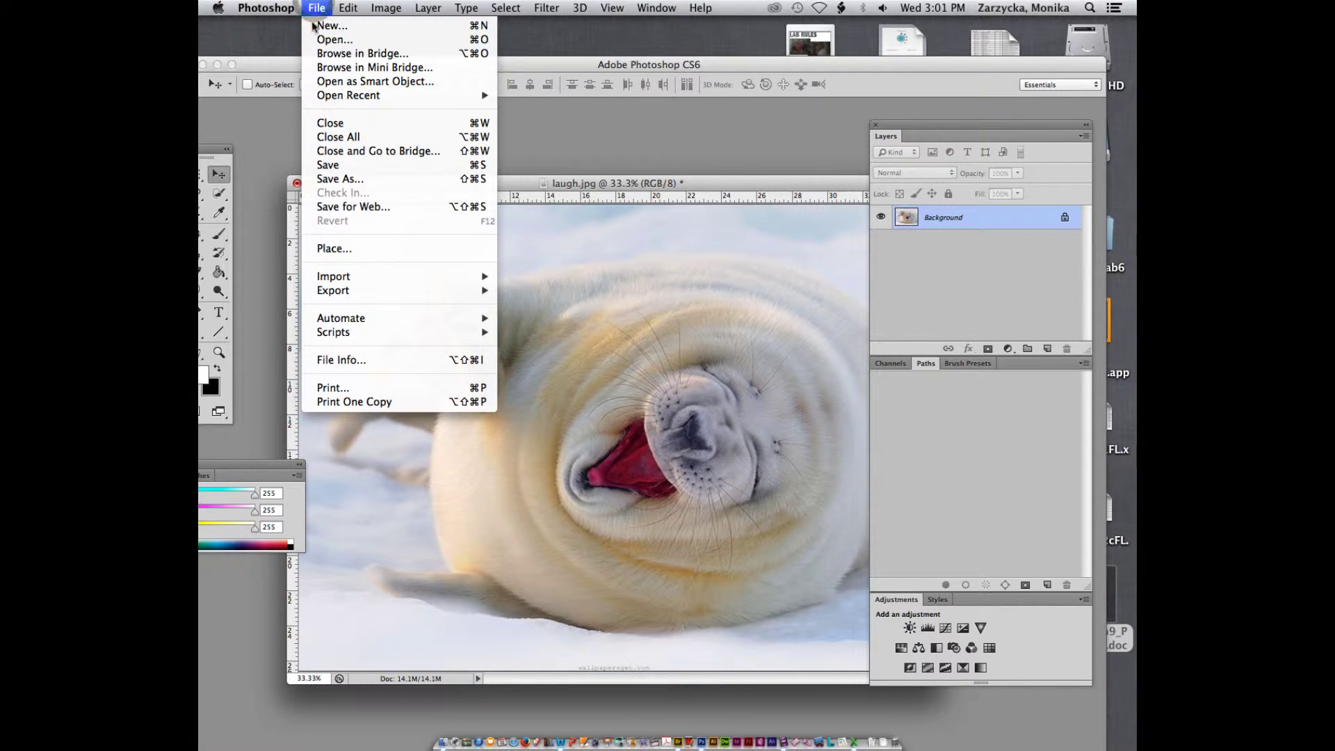
left_click(327, 67)
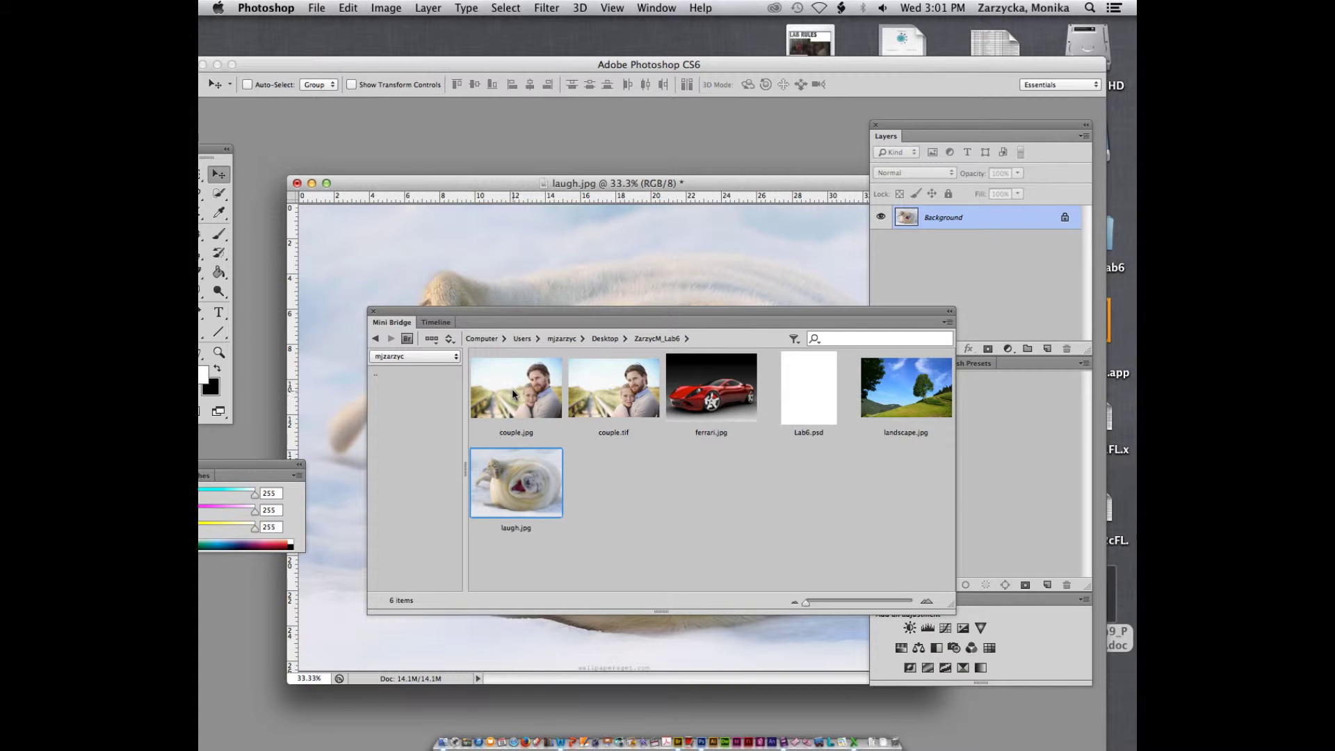
left_click_drag(515, 394, 702, 726)
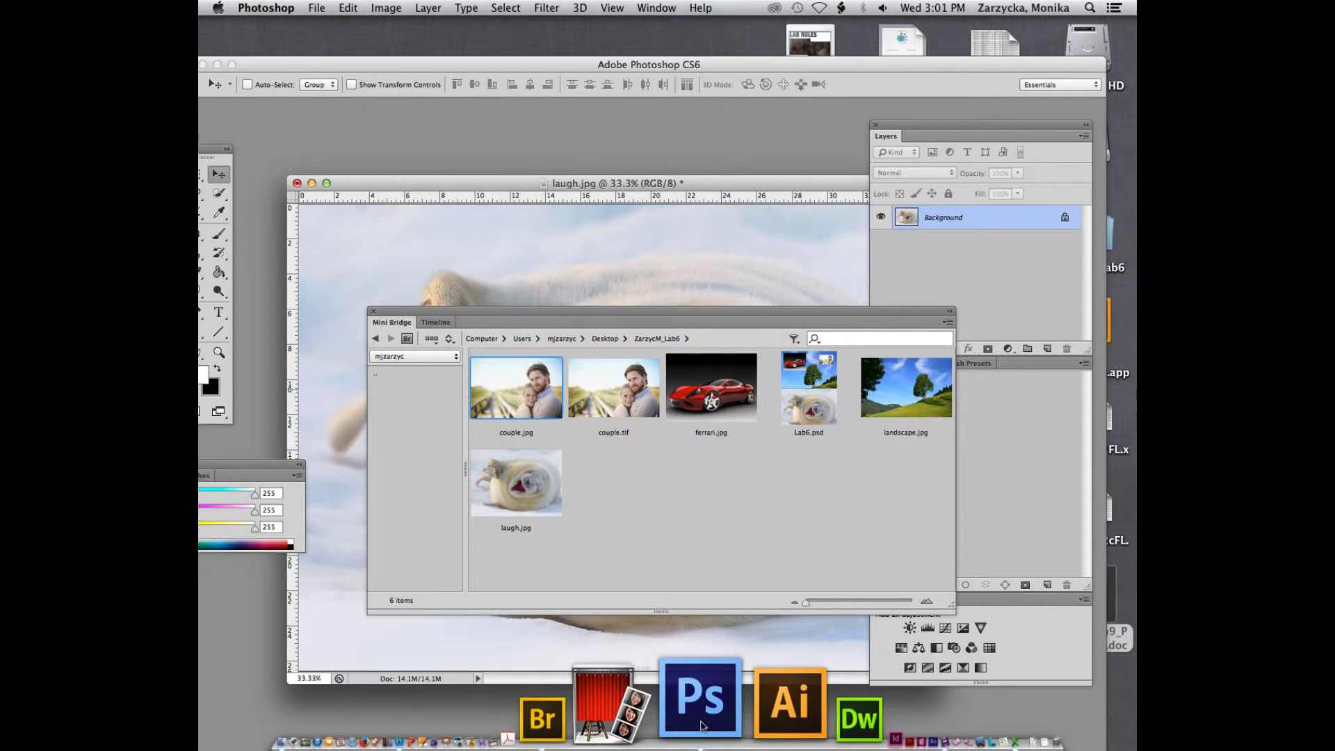
left_click(705, 392)
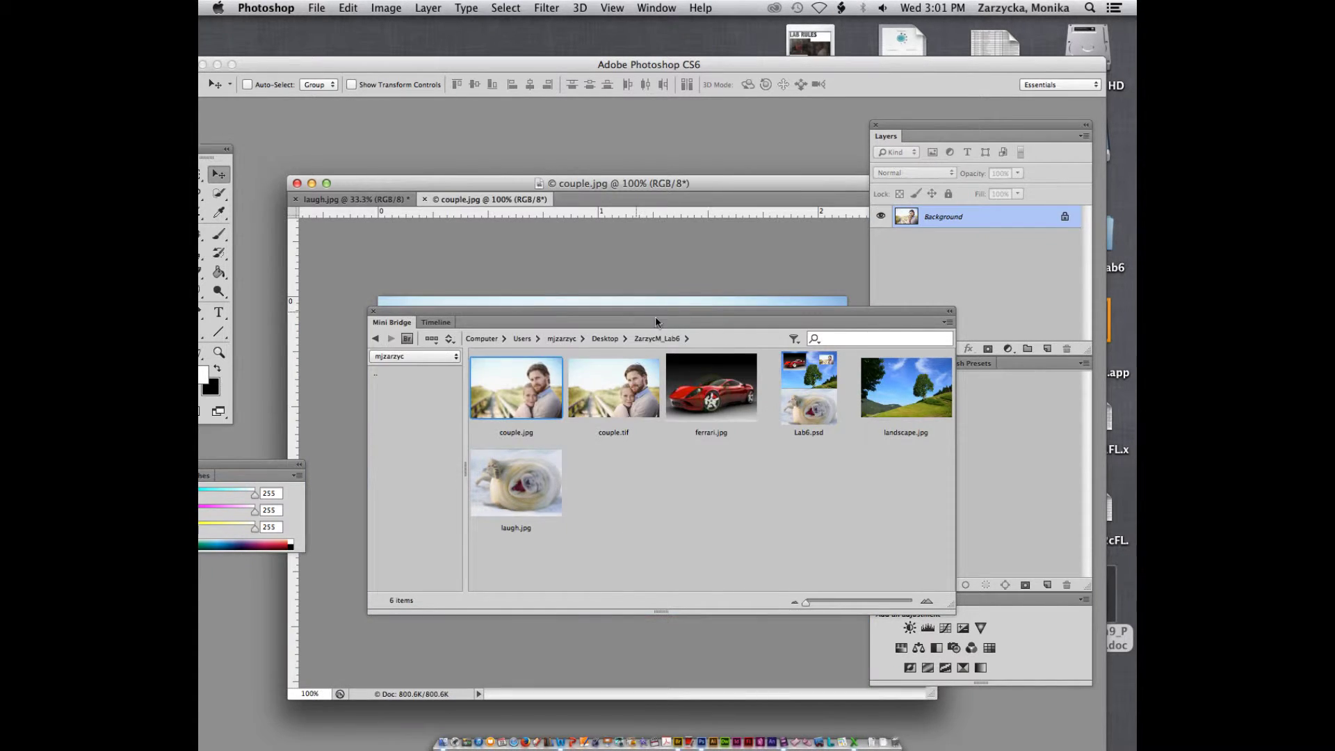
left_click_drag(647, 185, 593, 124)
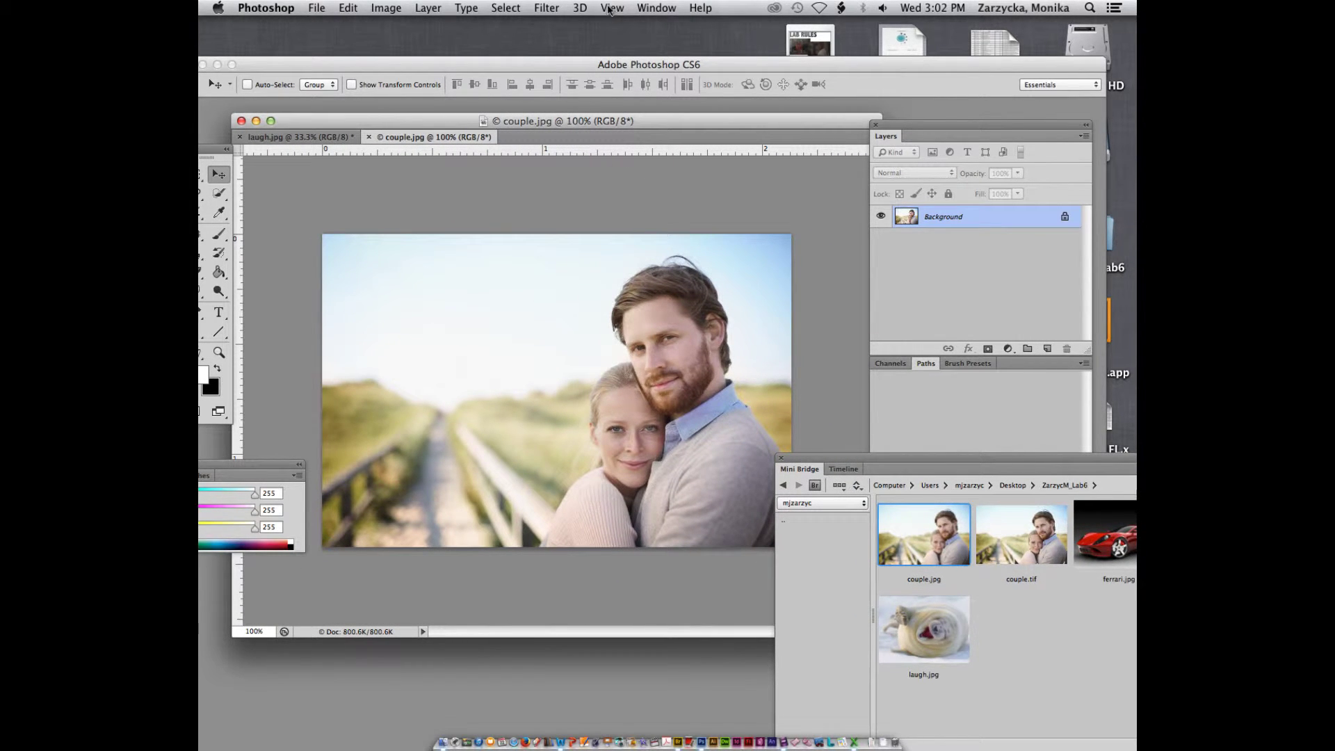
Arrange couple.jpg and laugh.jpg side by side in the 2-up Vertical layout.
left_click(641, 8)
mouse_move(662, 28)
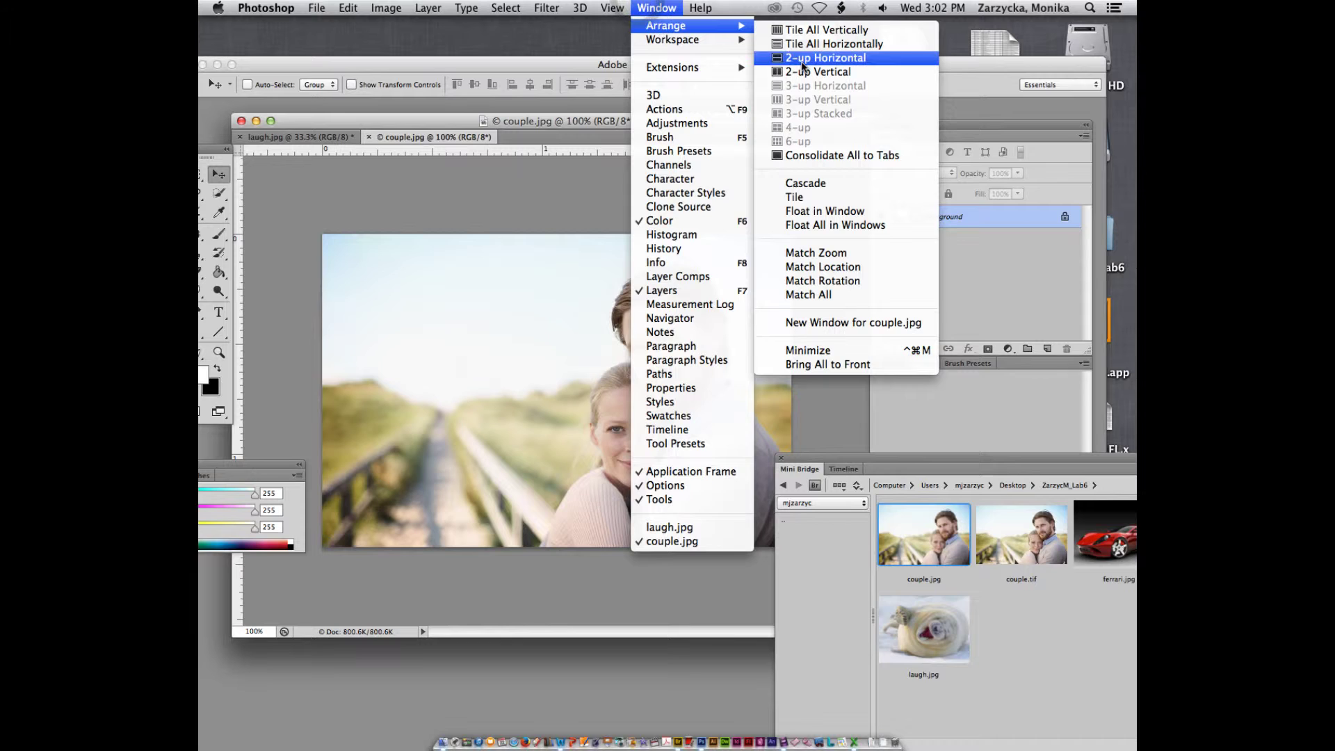
left_click(803, 72)
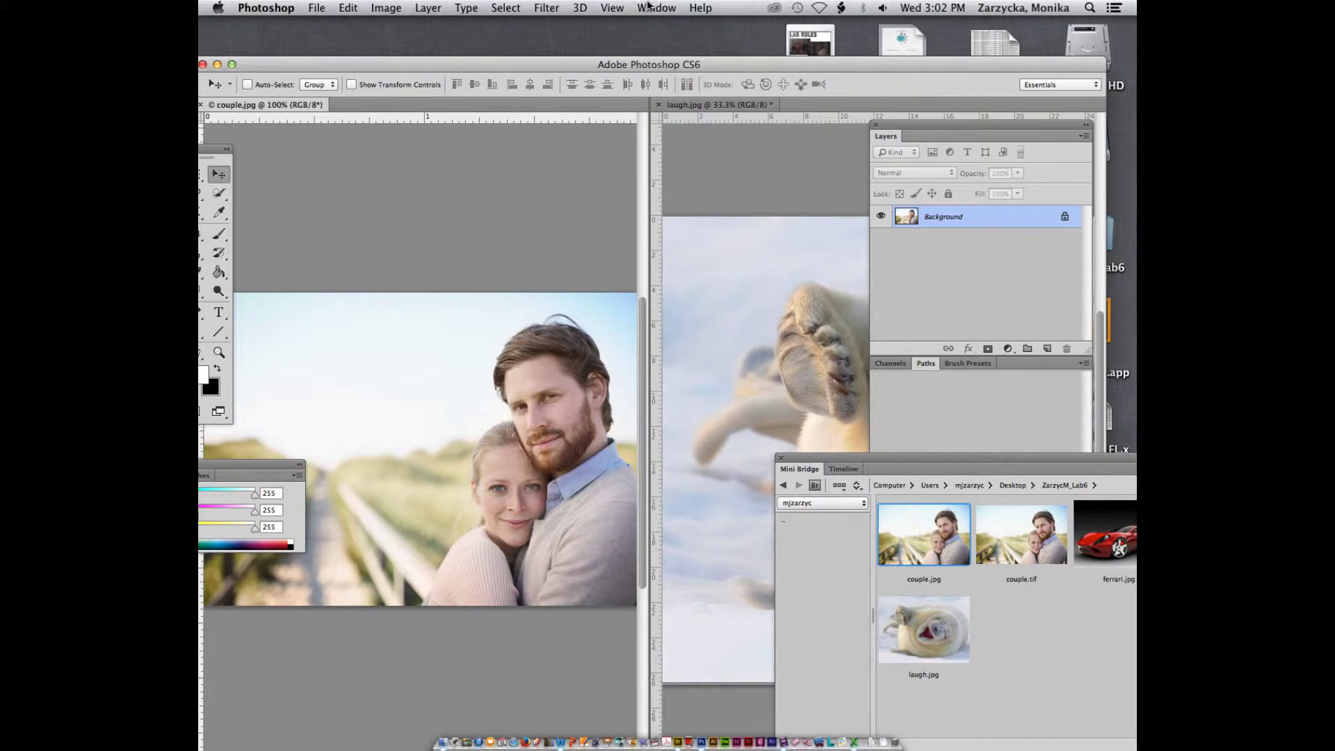
Arrange couple.jpg above laugh.jpg in the 2-up Horizontal layout.
left_click(616, 8)
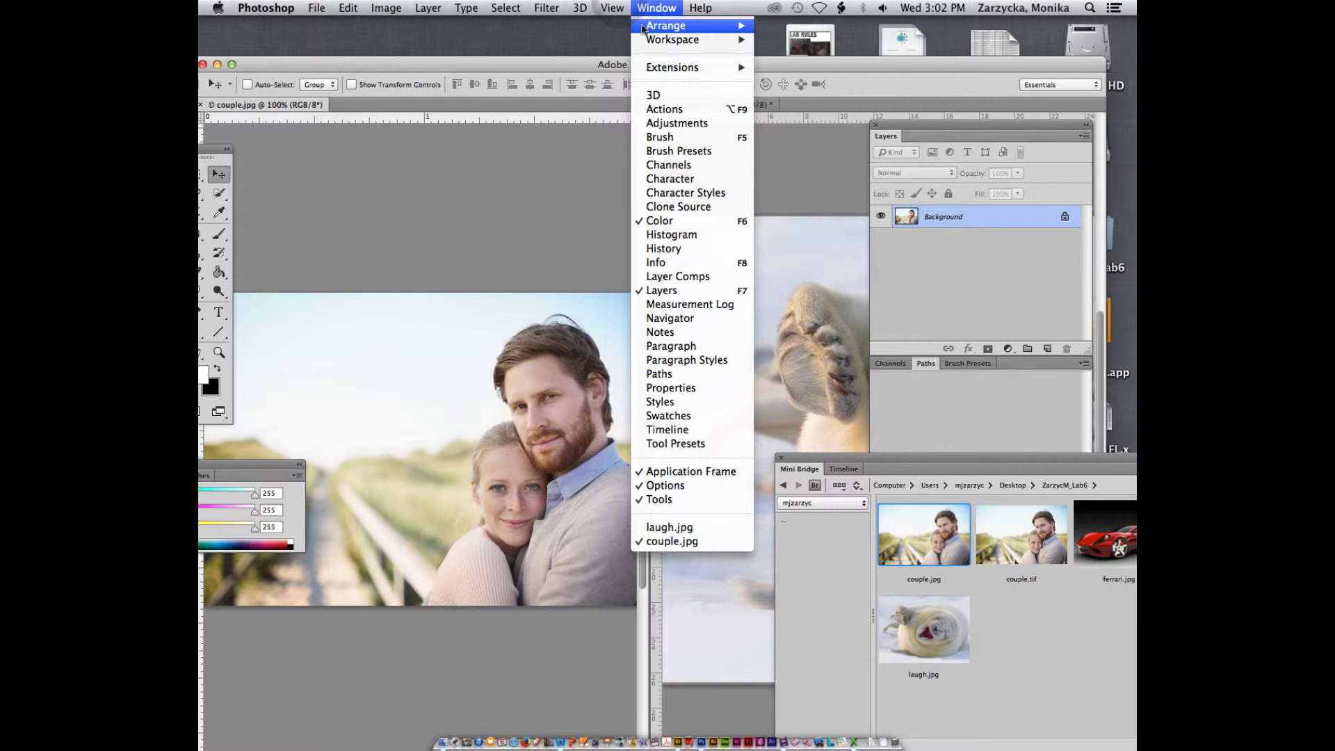
mouse_move(746, 46)
mouse_move(724, 27)
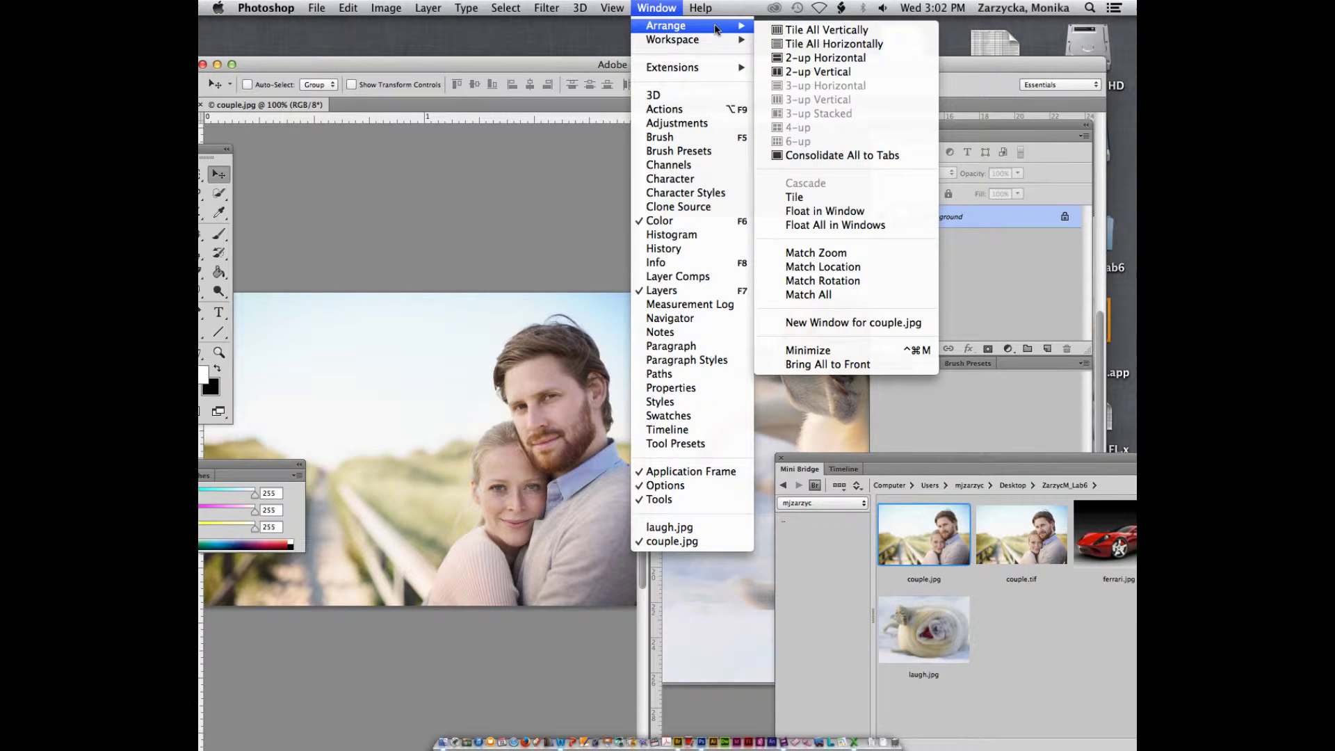
left_click(794, 56)
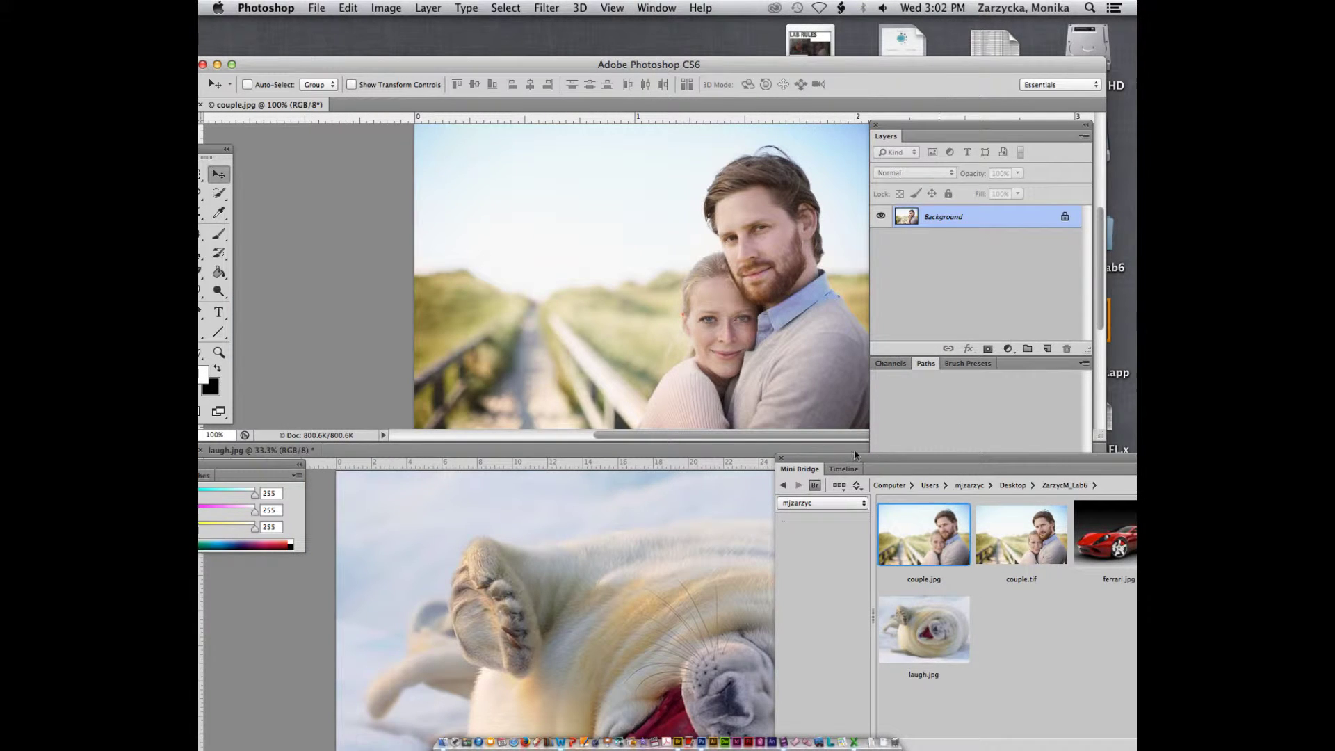
Move the Mini Bridge panel and application frame so both tiled images are less obstructed.
left_click_drag(855, 455, 966, 448)
double_click(643, 65)
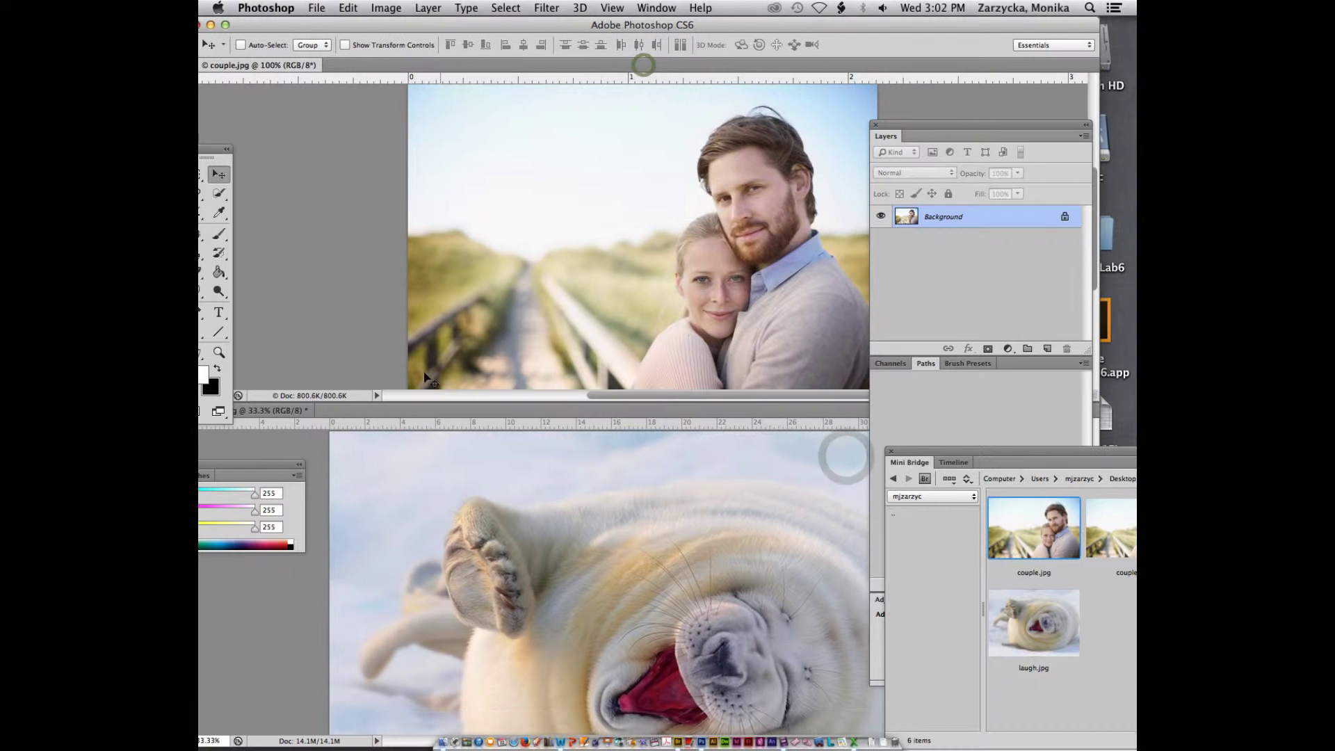
scroll(427, 372, "down", 2)
scroll(436, 348, "up", 3)
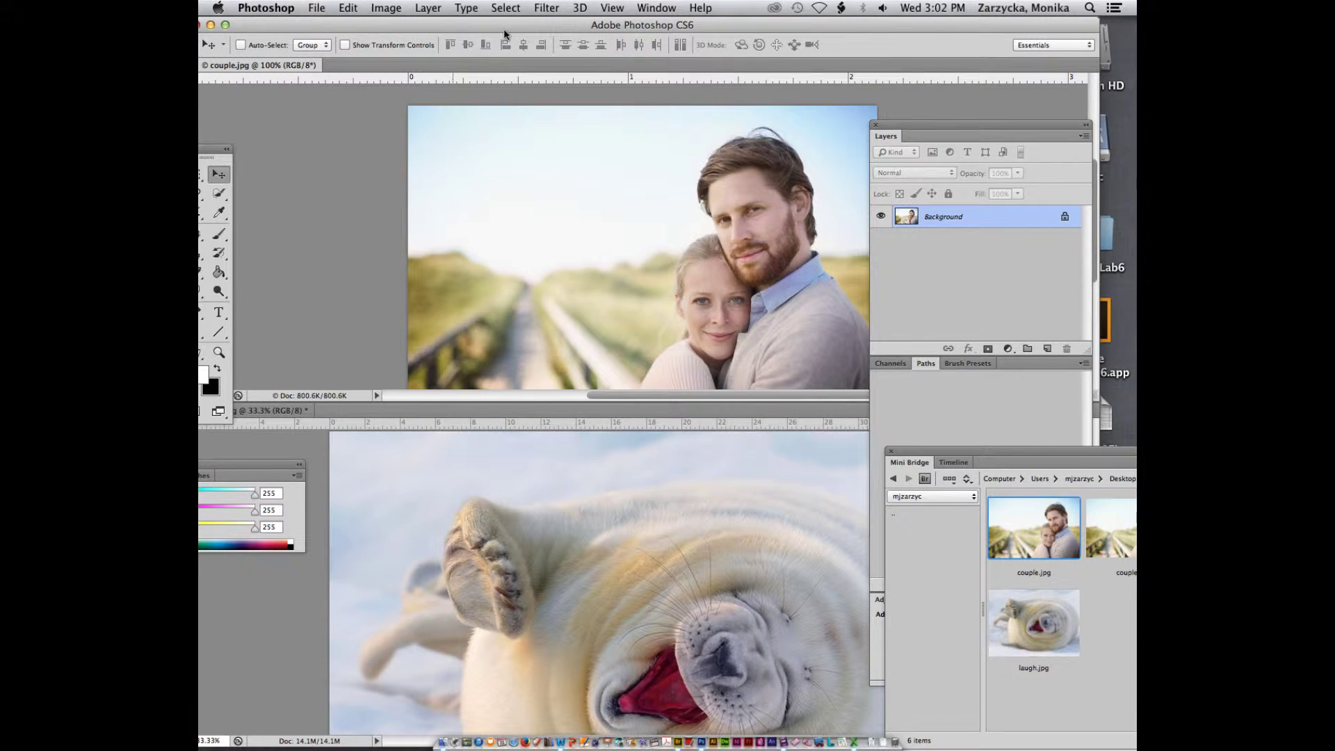
Tile couple.jpg and laugh.jpg vertically with Tile All Vertically.
left_click(654, 8)
mouse_move(645, 25)
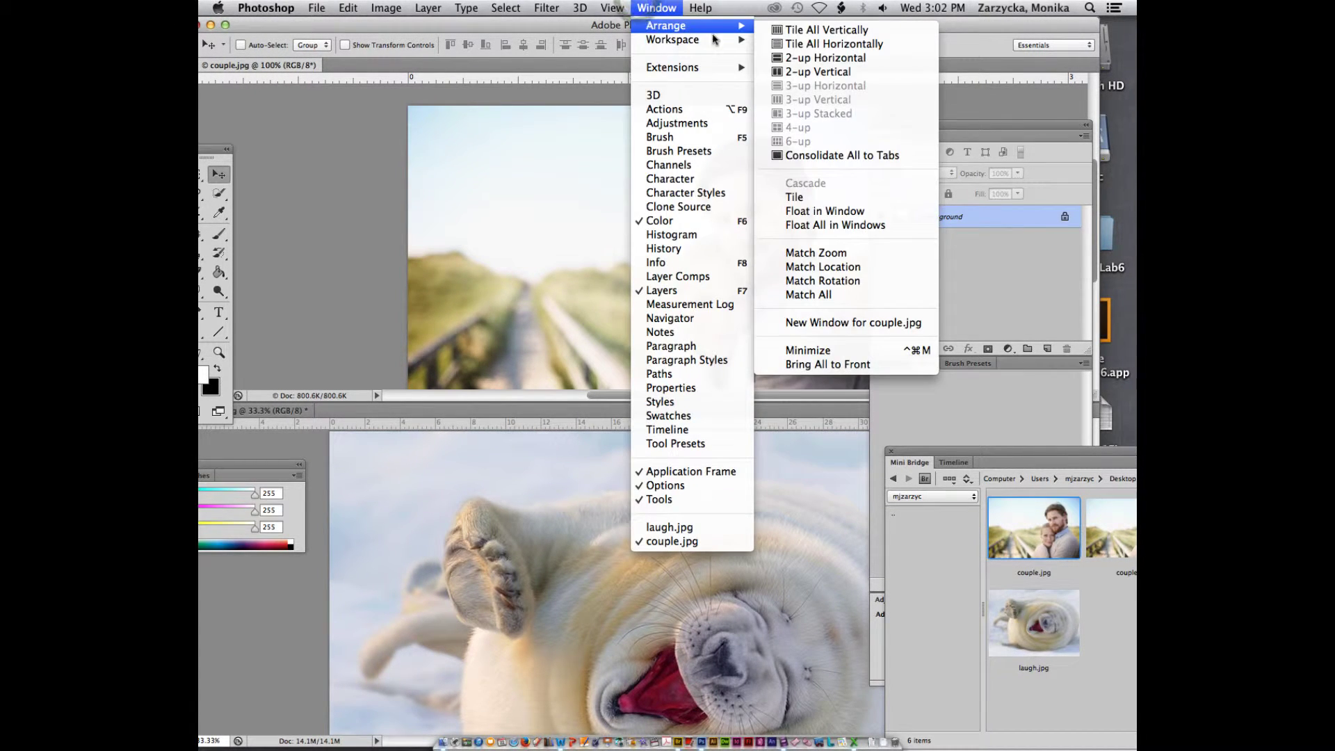
left_click(794, 32)
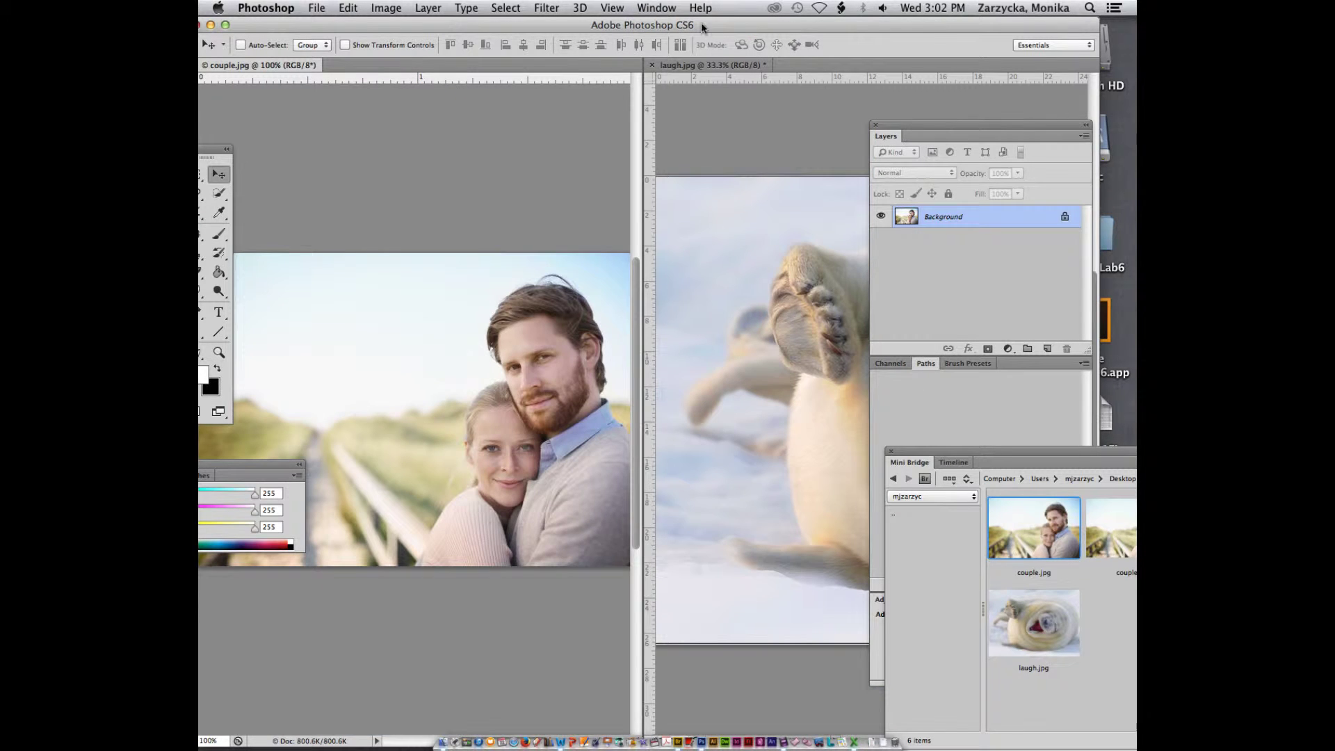
Consolidate all open images to tabs and shift the application frame so its left edge is in view.
left_click(640, 10)
mouse_move(654, 25)
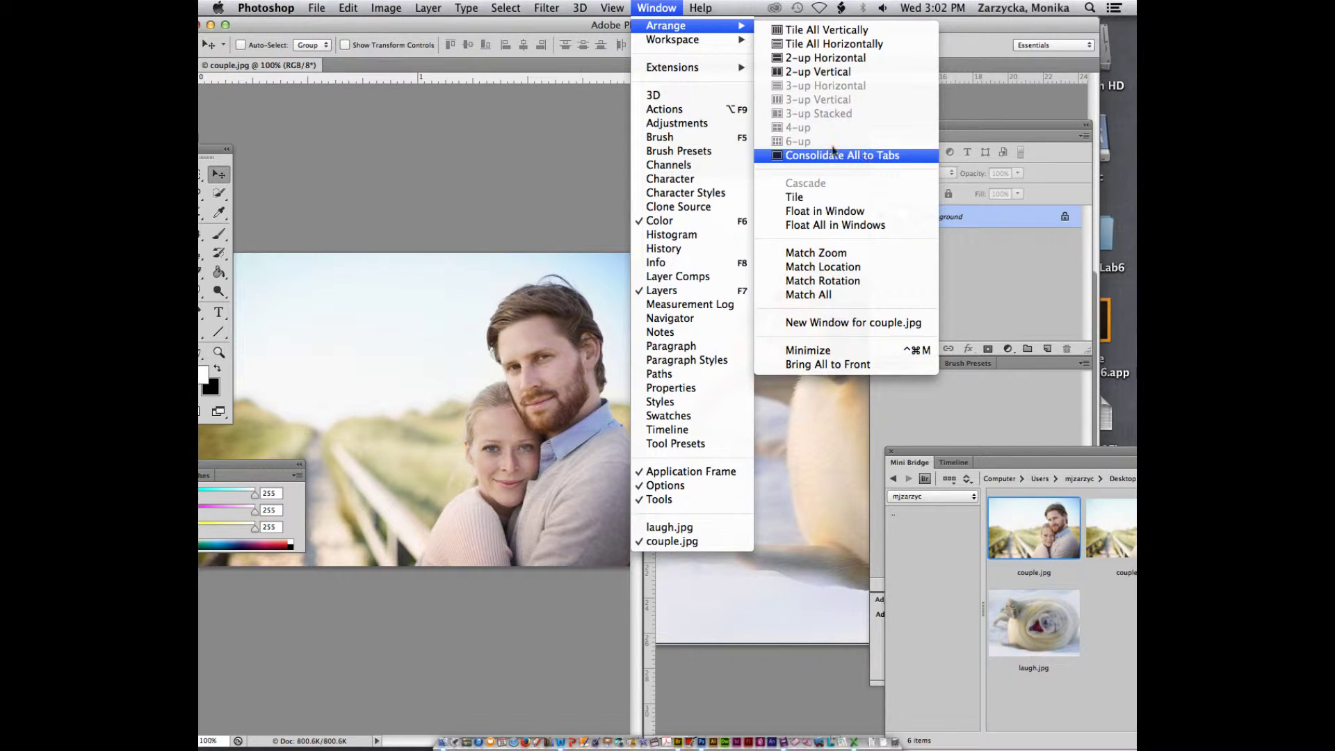
left_click(872, 157)
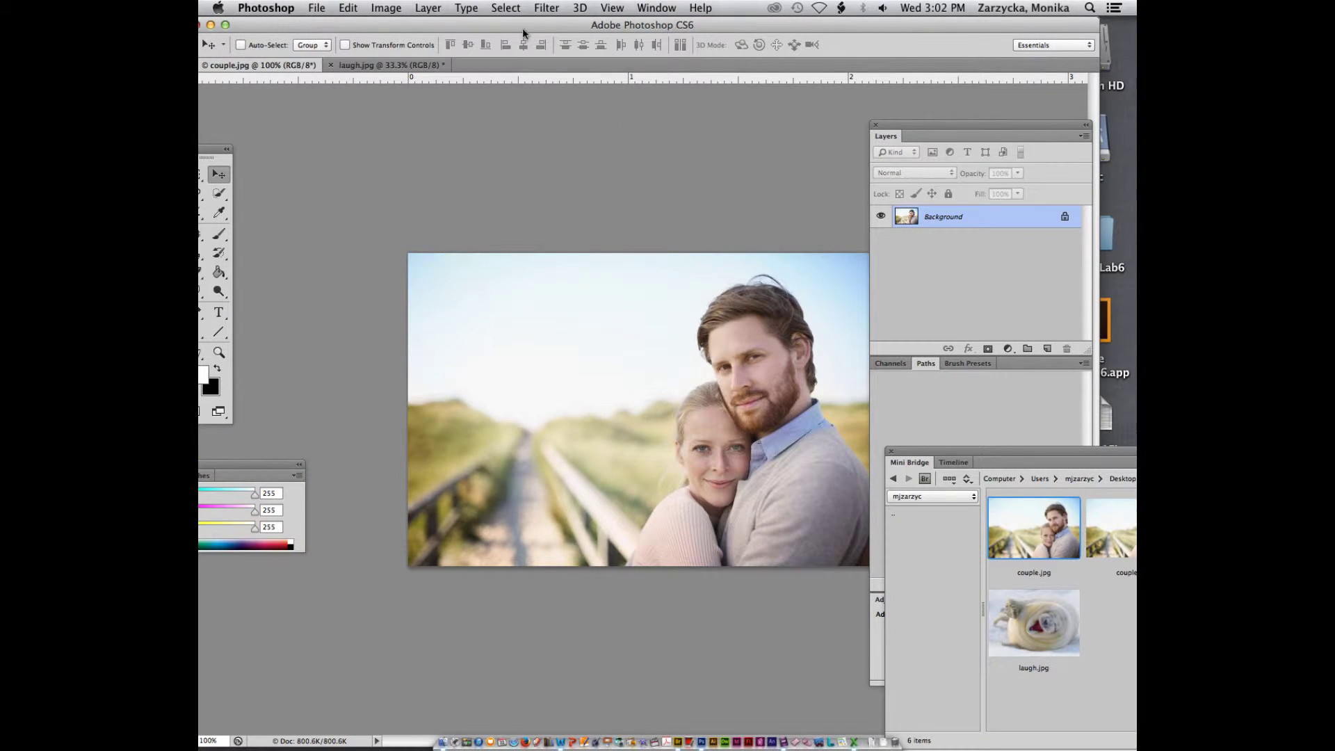
left_click_drag(523, 33, 549, 41)
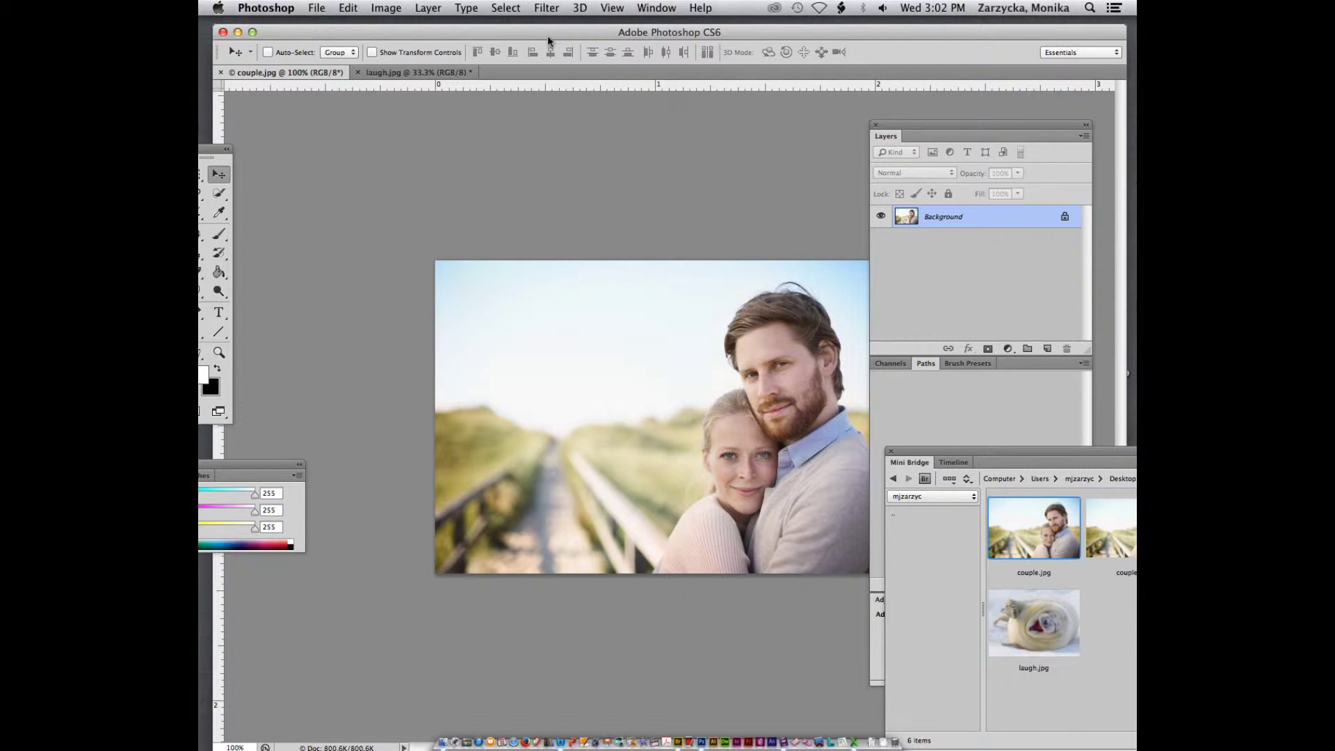
Open the keyboard shortcut editor and examine the Arrange and Workspace commands and their shortcuts in the Window group.
left_click(347, 8)
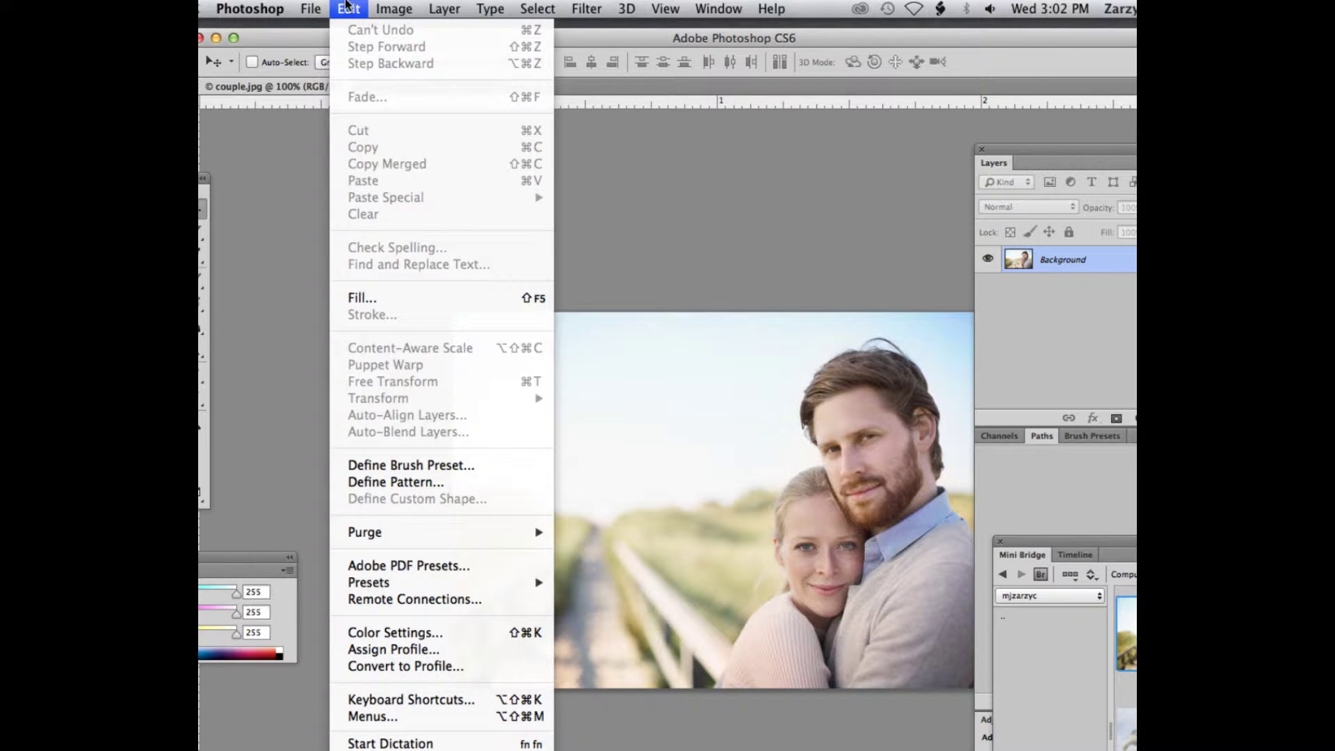
left_click(423, 707)
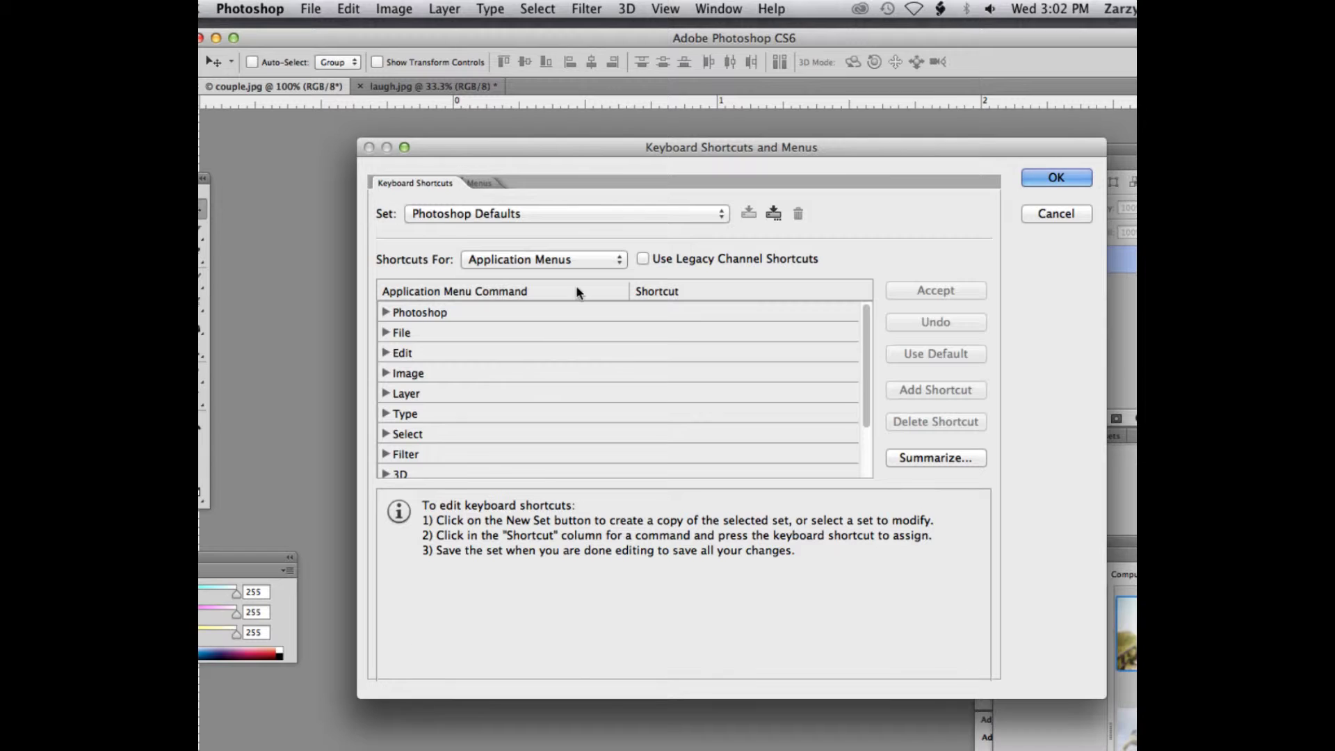
scroll(512, 397, "down", 2)
scroll(512, 399, "up", 2)
scroll(403, 394, "down", 2)
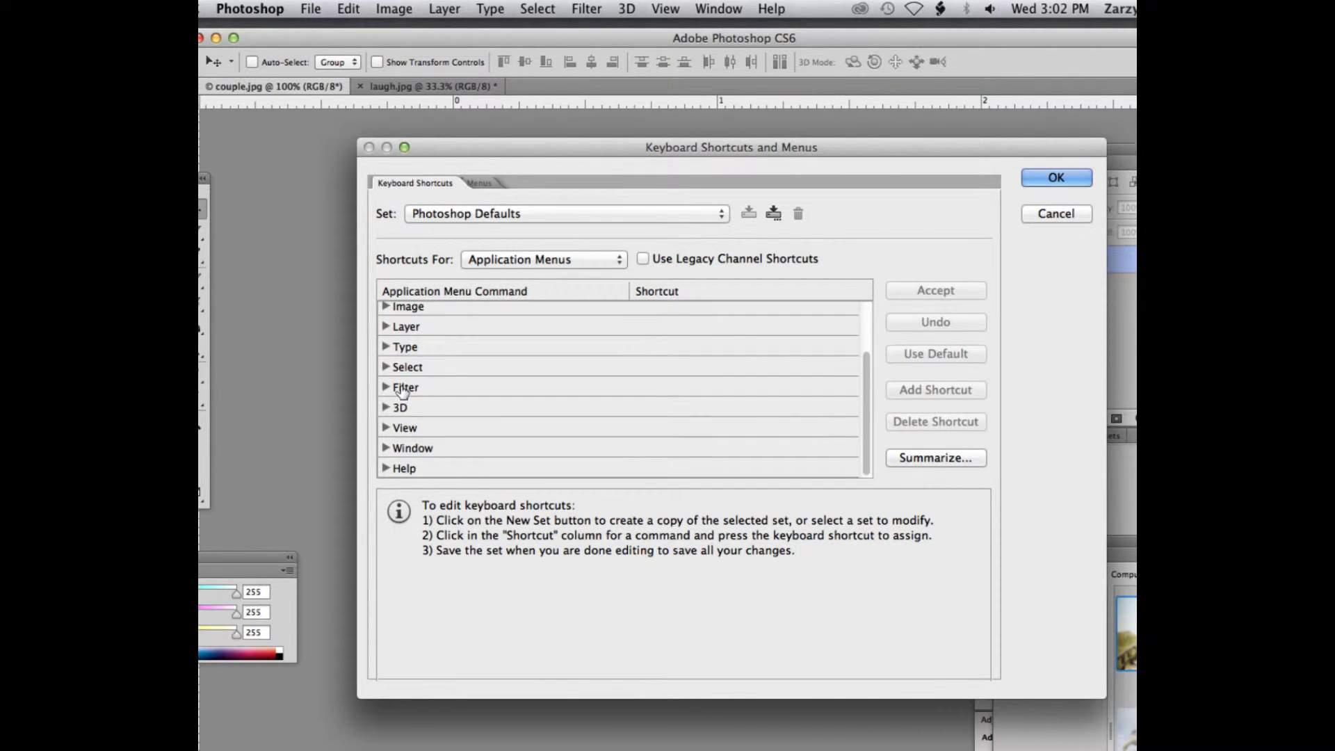
left_click(386, 447)
left_click(396, 468)
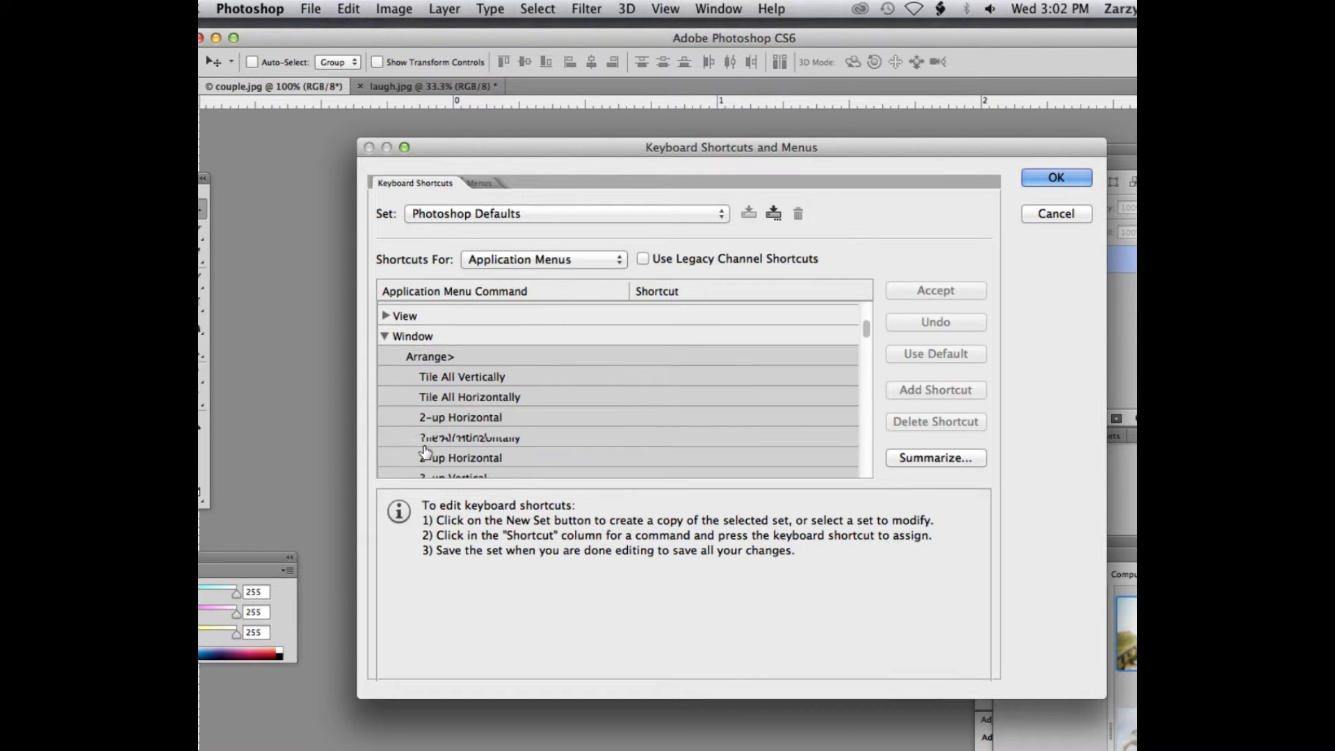
scroll(447, 402, "down", 2)
scroll(447, 402, "down", 3)
scroll(456, 404, "up", 5)
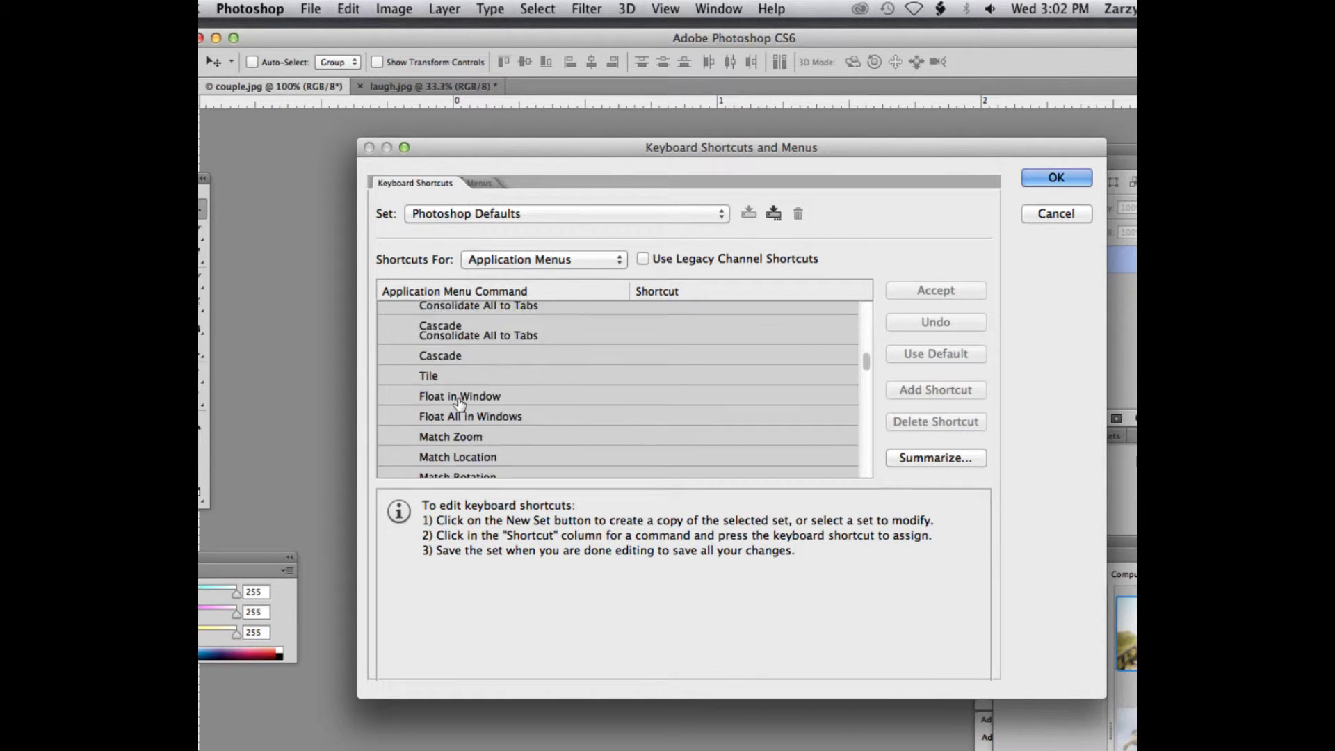
scroll(459, 404, "down", 3)
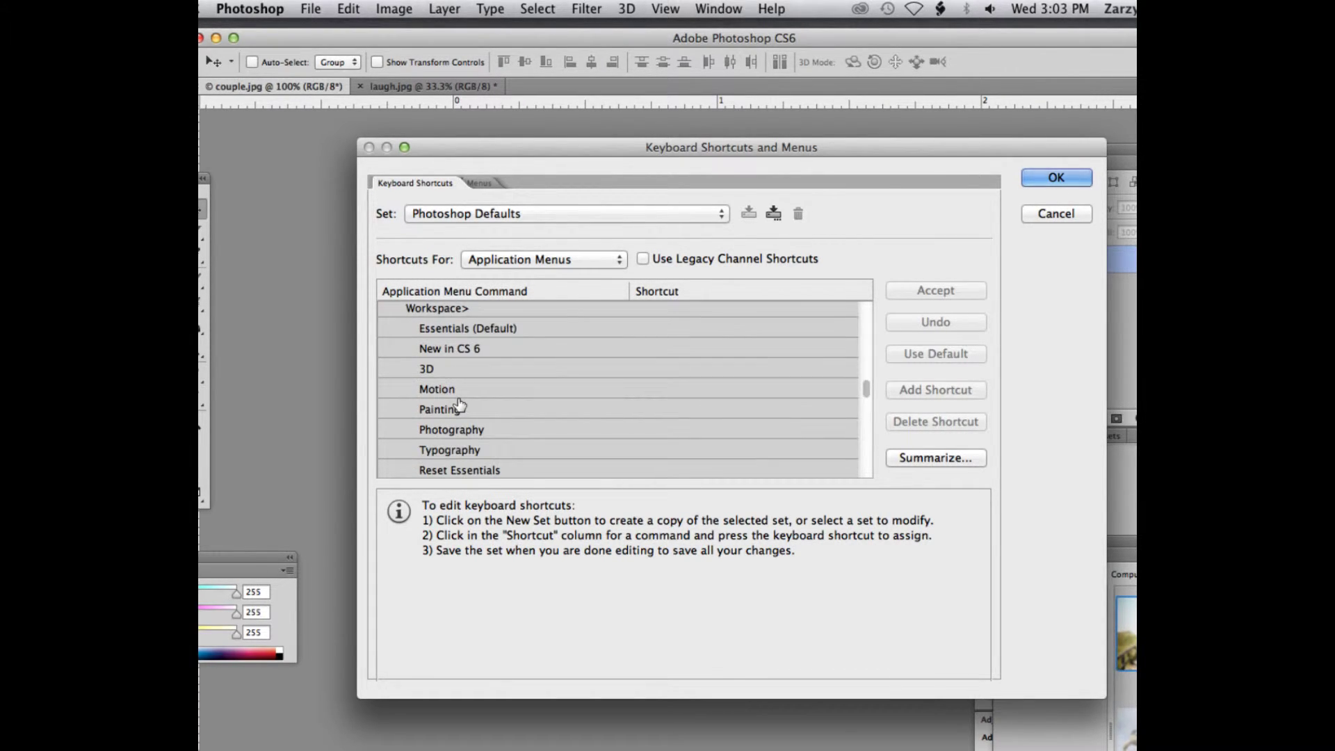
scroll(459, 404, "up", 3)
scroll(460, 407, "down", 1)
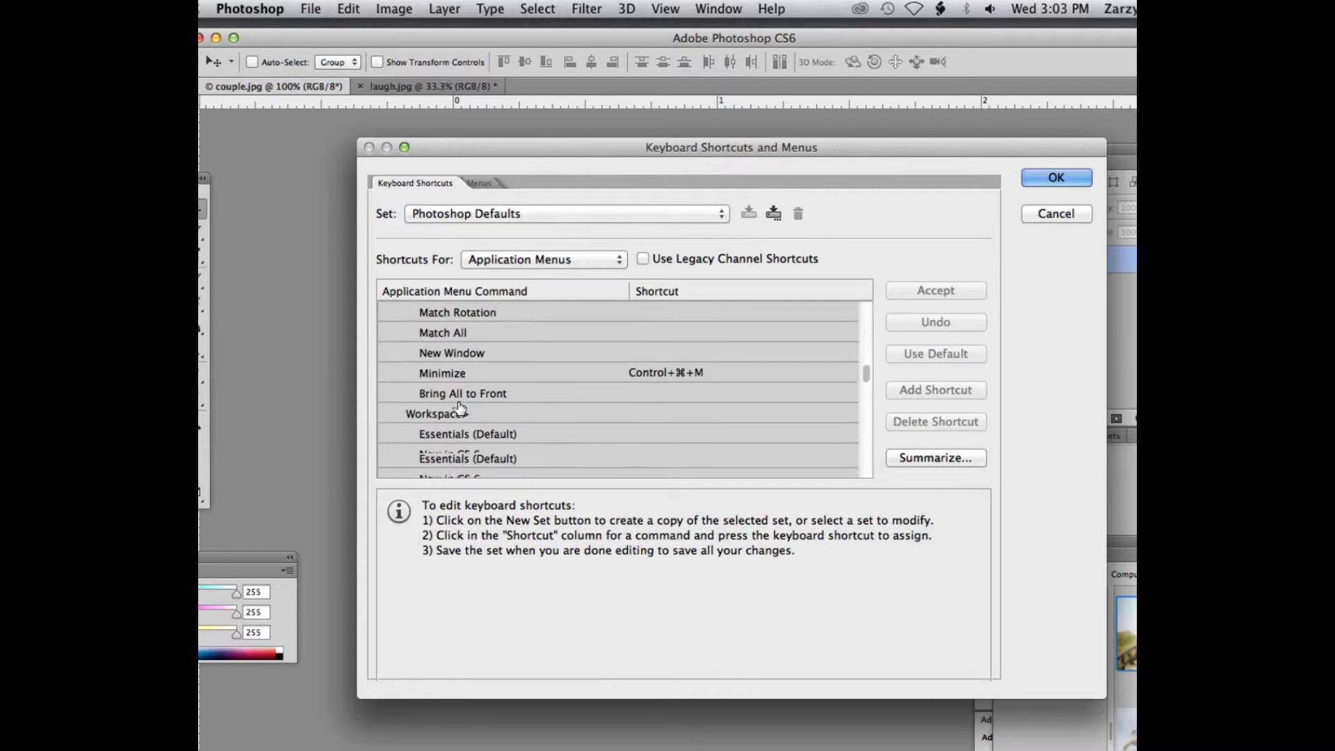
scroll(459, 407, "down", 1)
scroll(459, 408, "up", 10)
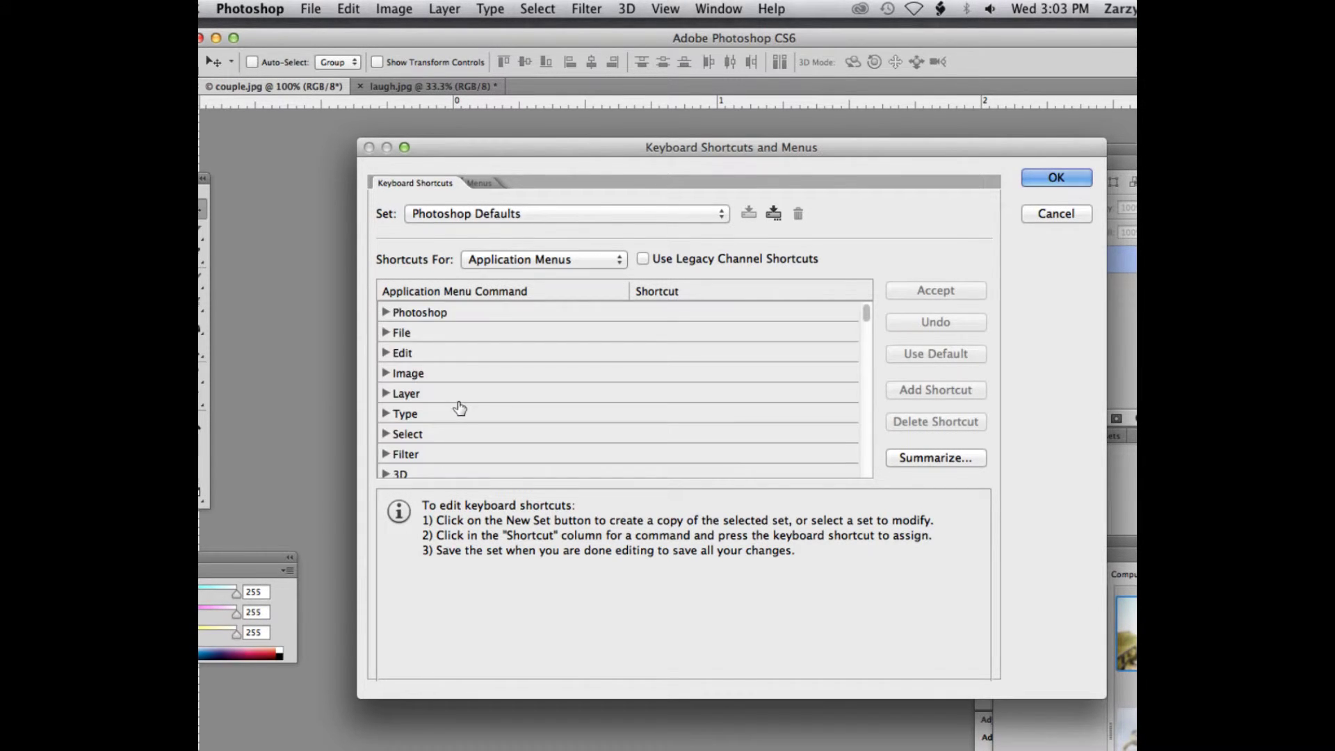
scroll(459, 408, "down", 8)
Try A, 4, Shift+S and Shift+⌘+R as the shortcut for Consolidate All to Tabs.
left_click(463, 405)
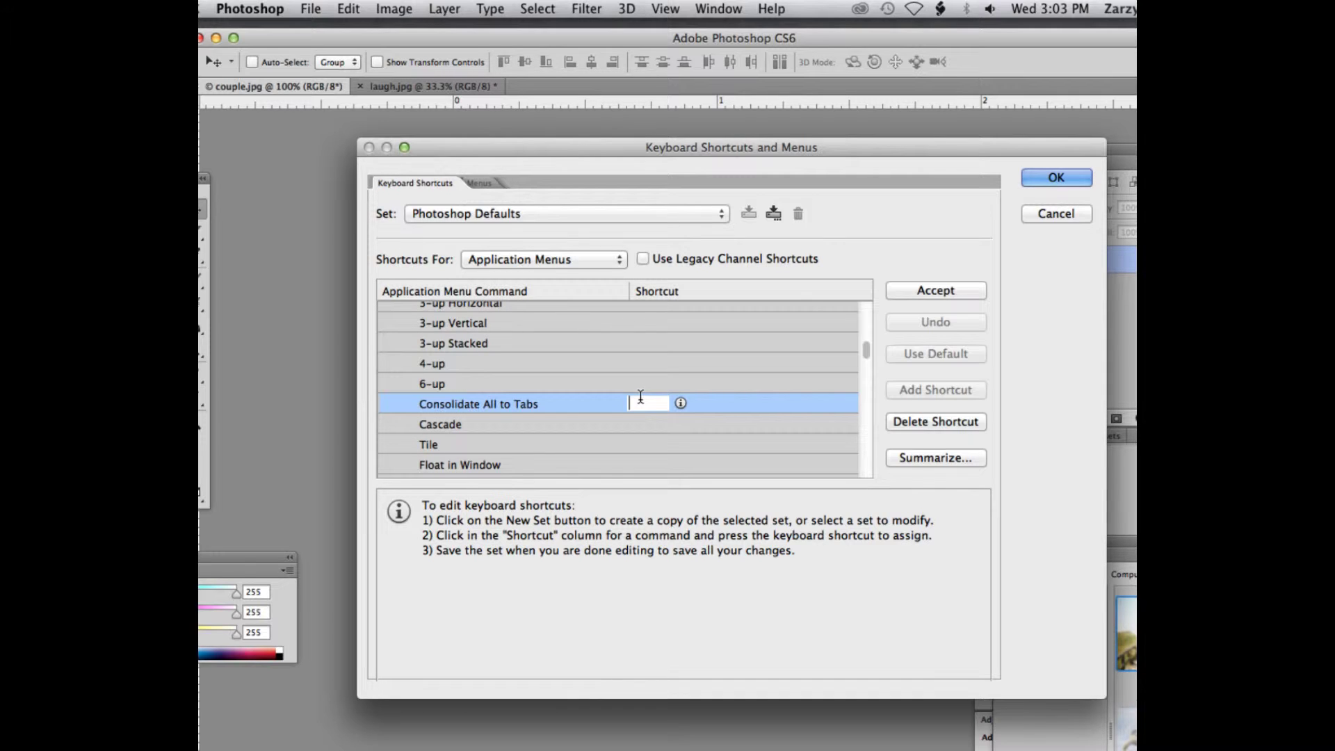
key("a")
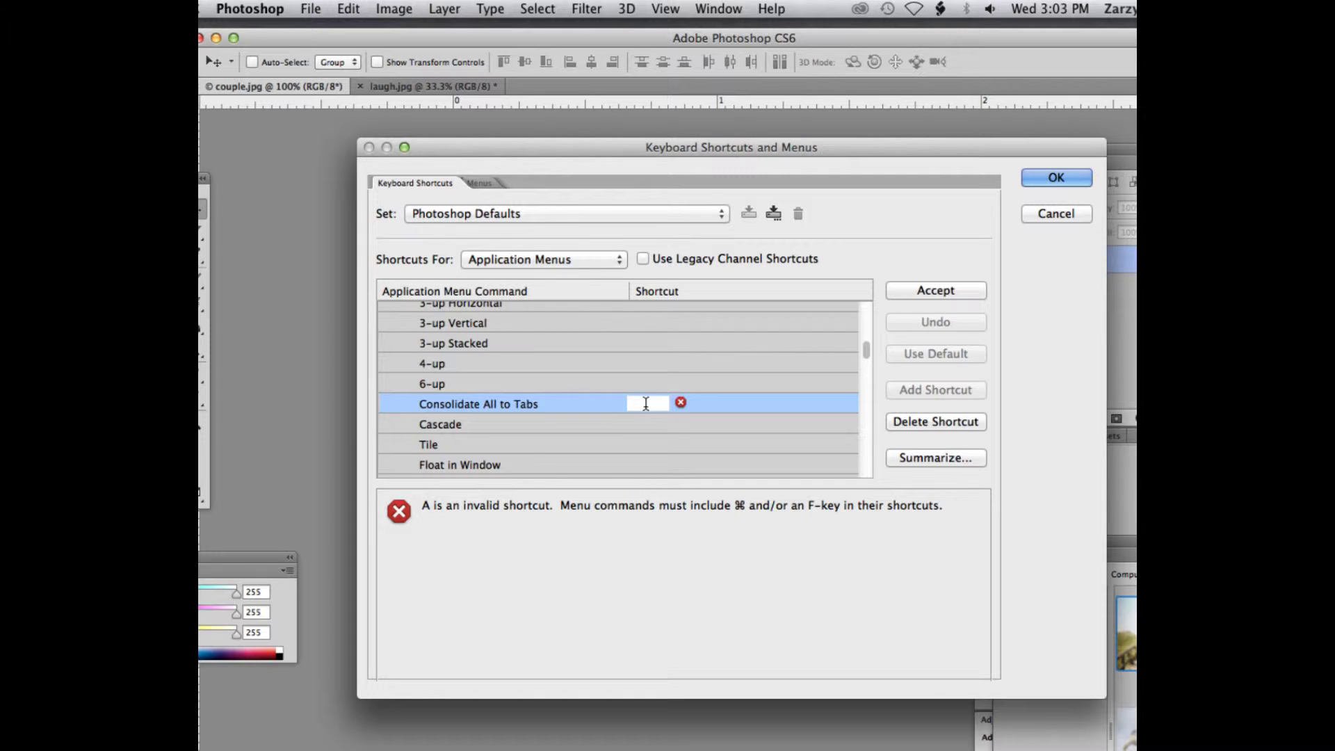
key("4")
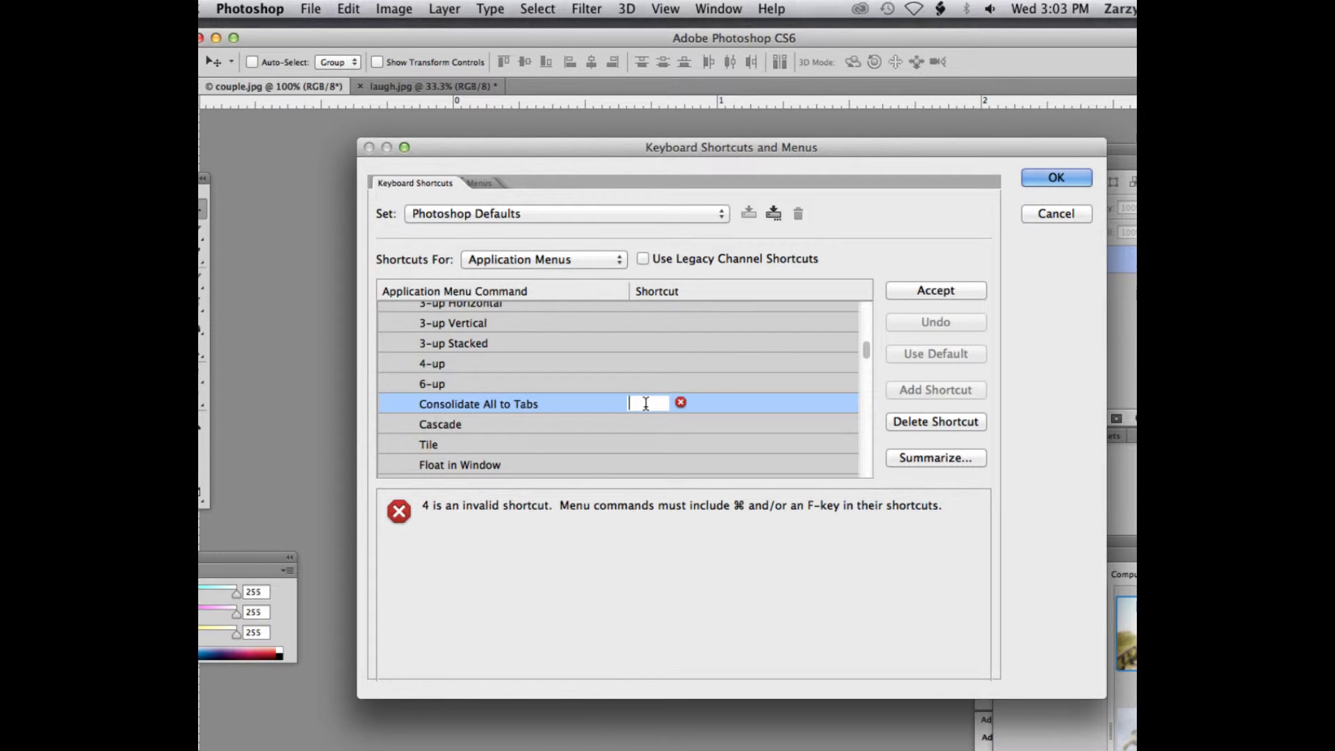
key("shift+s")
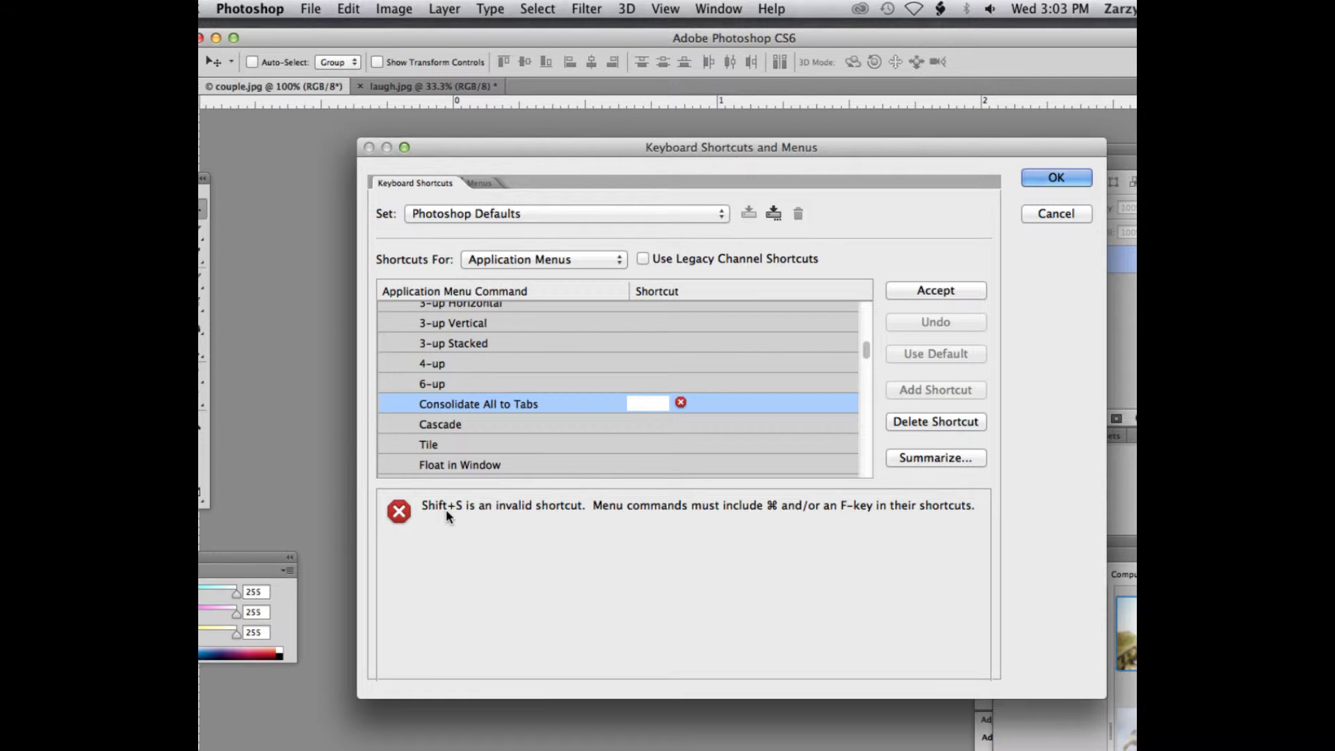
key("shift+super+r")
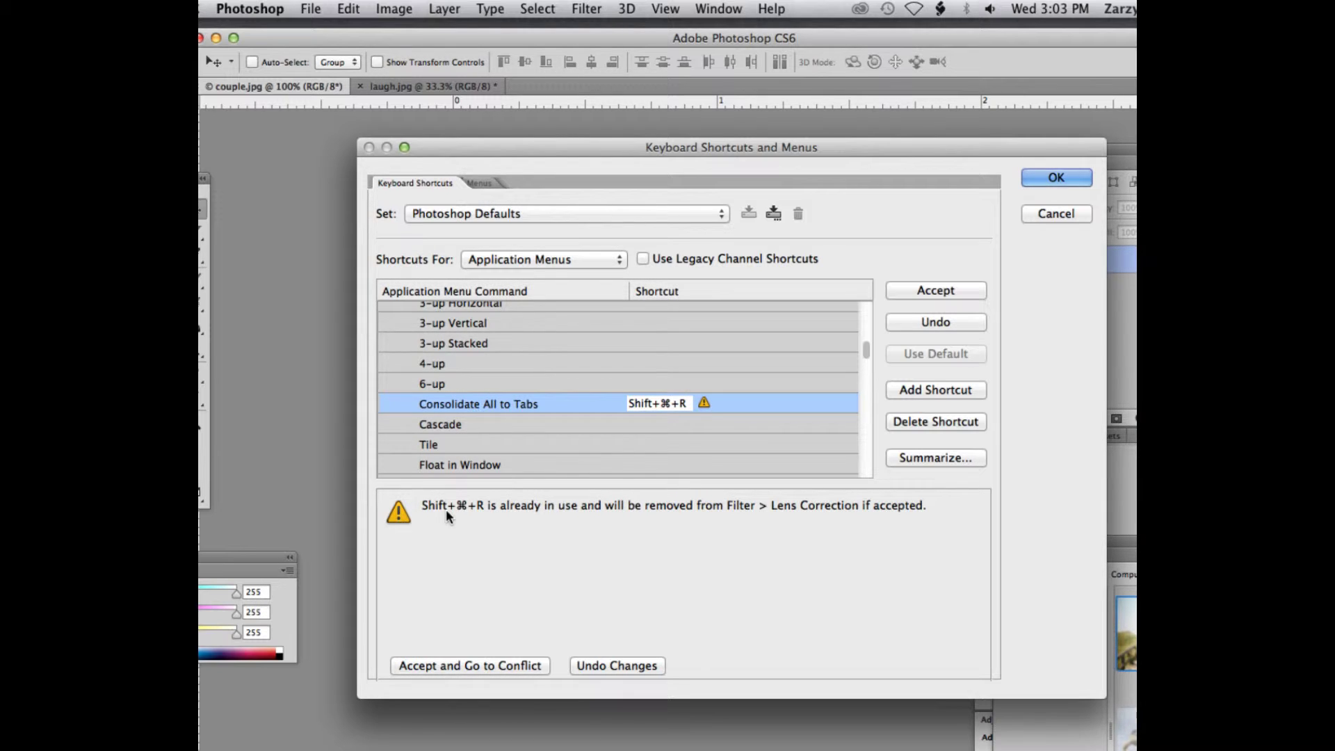
Try Opt+⌘+R, Opt+Shift+R, Shift+⌘+T and Opt+Shift+⌘+R for Consolidate All to Tabs, and discard the shortcut changes.
left_click(671, 403)
key("alt+super+r")
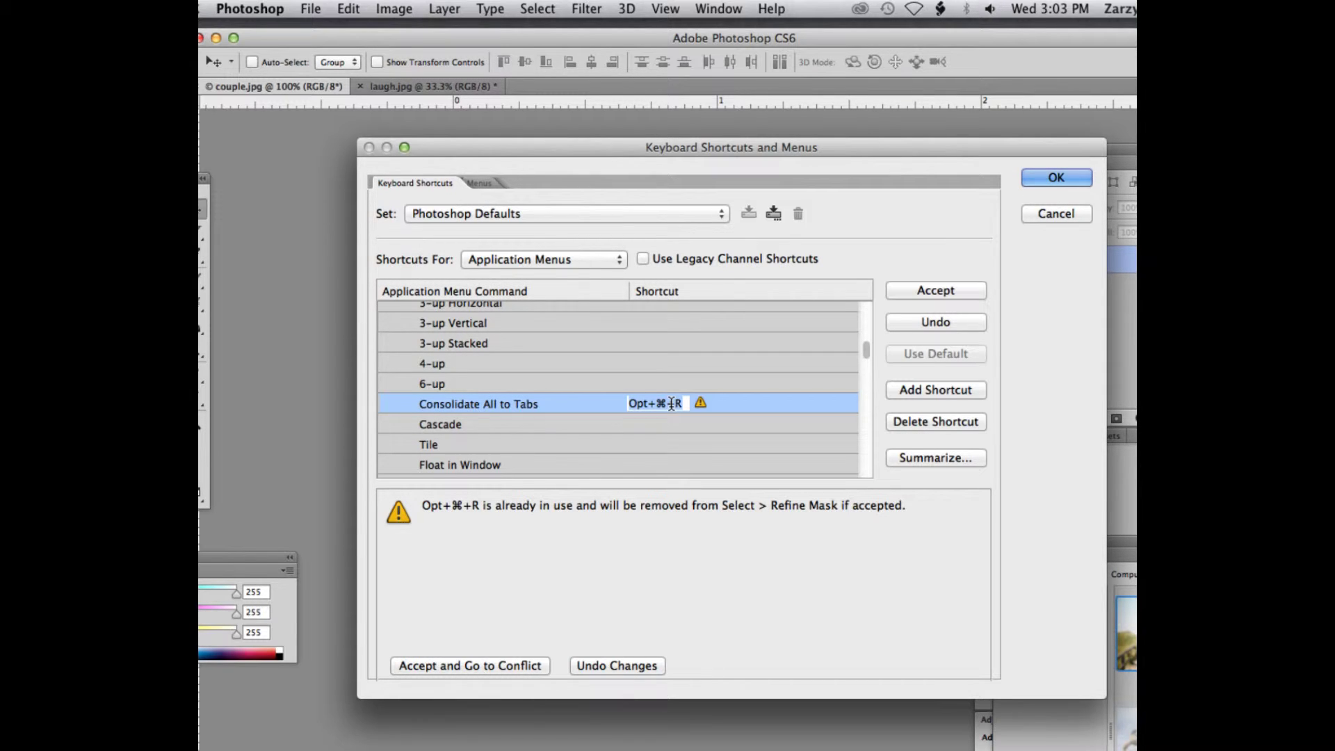
key("alt+shift+r")
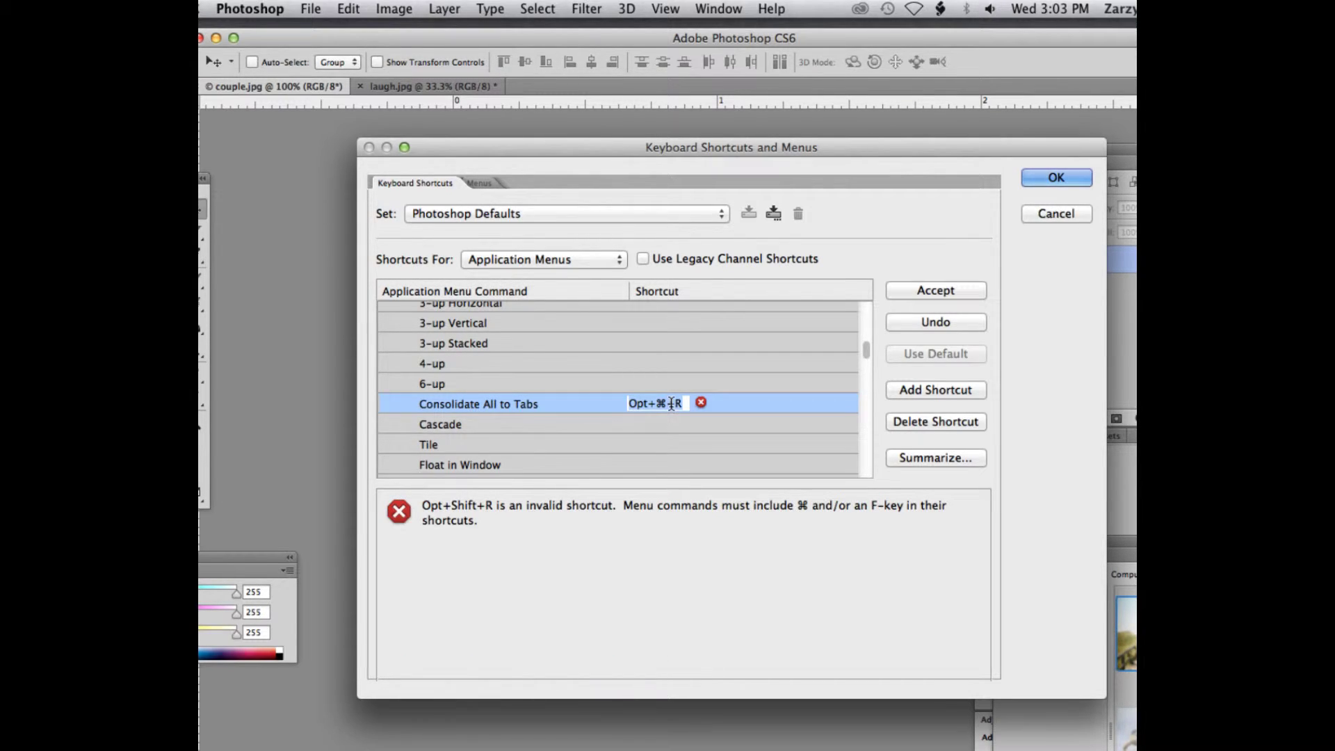
key("shift+super+t")
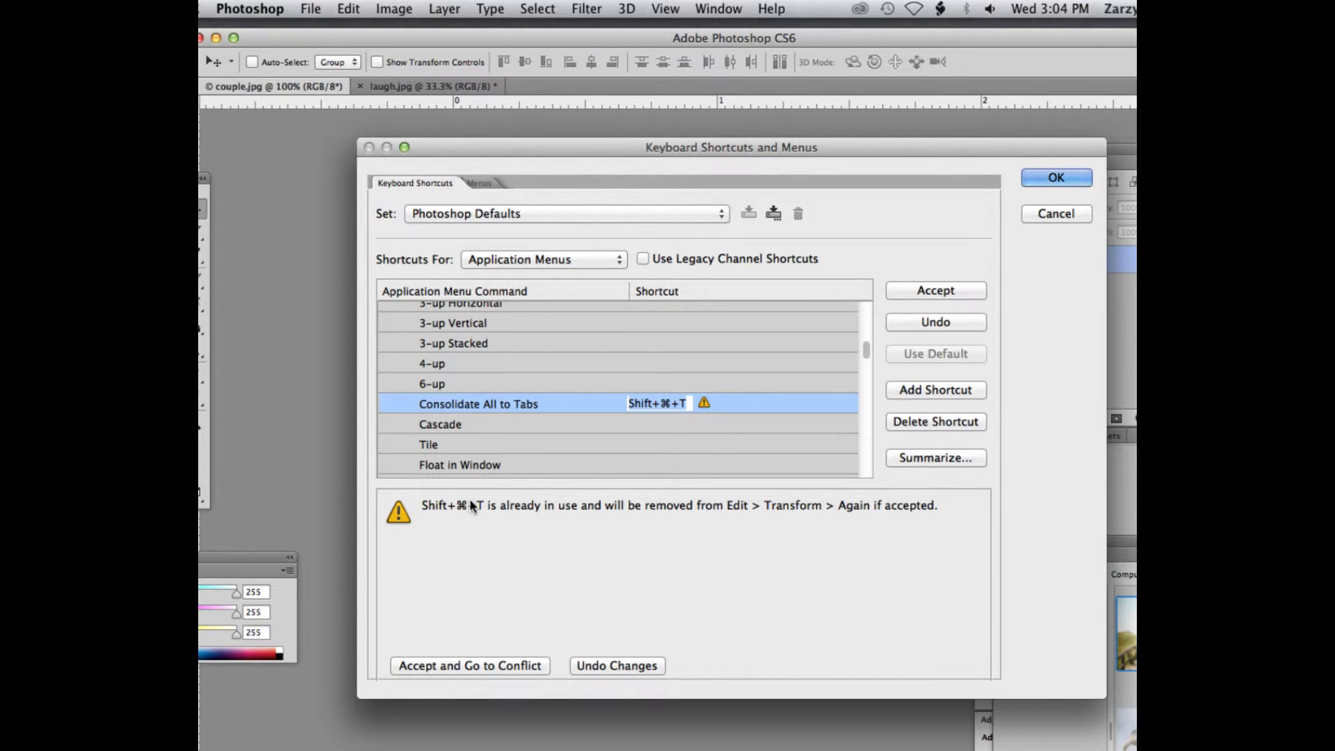
key("alt")
key("alt+shift+super+r")
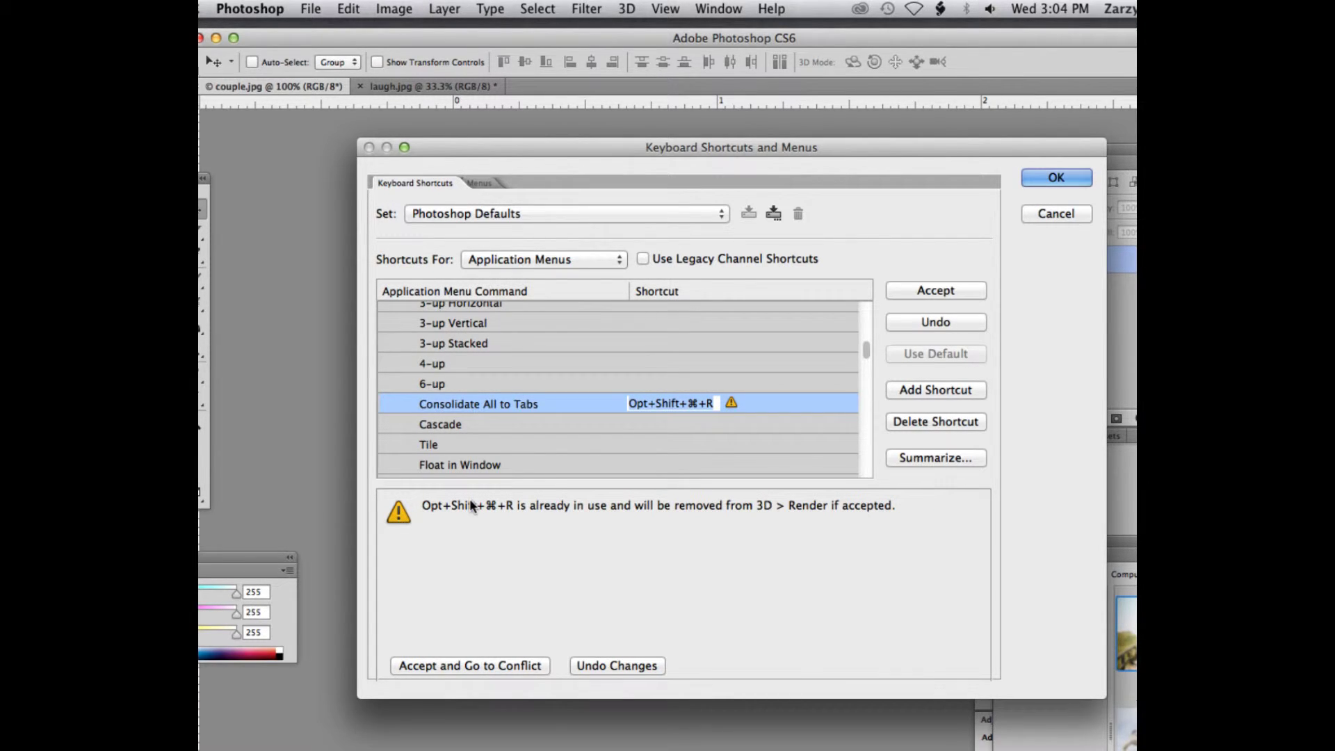
left_click(1056, 215)
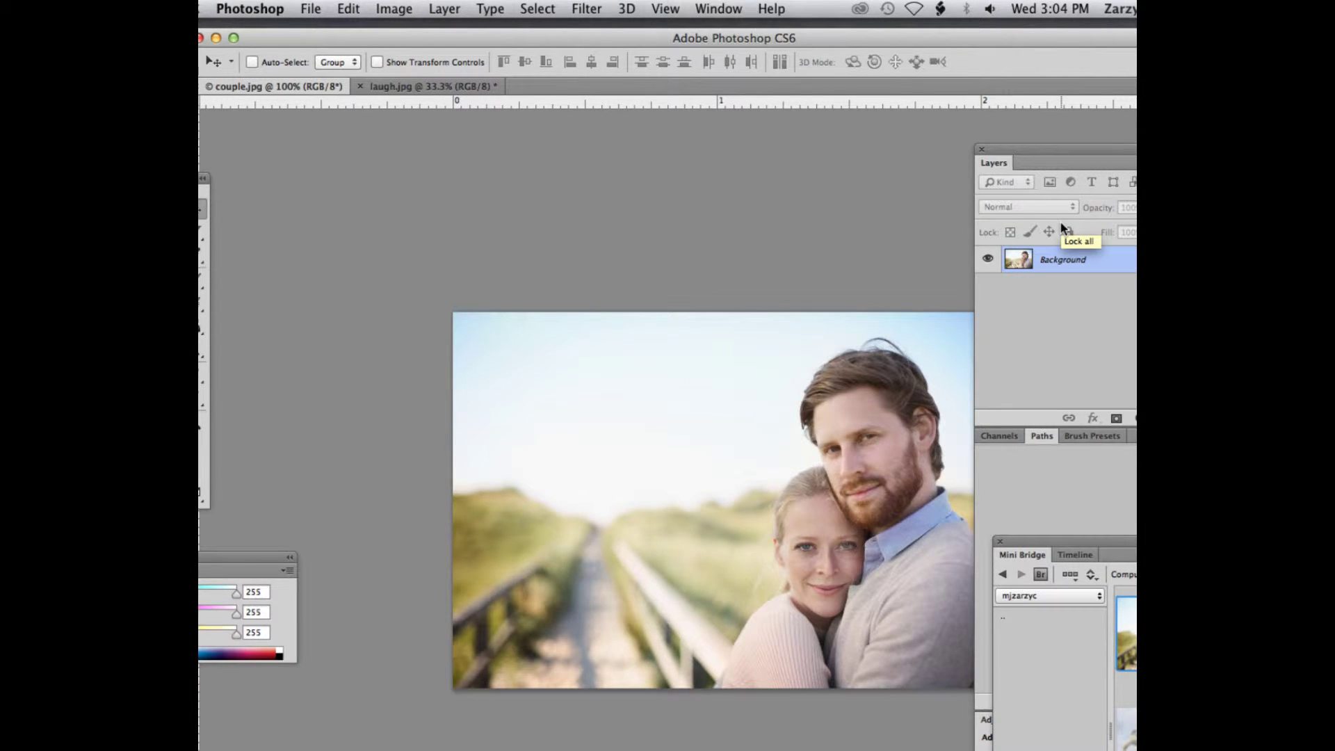
Hide and redisplay the panels, and switch to the New in CS 6 workspace.
key("Tab")
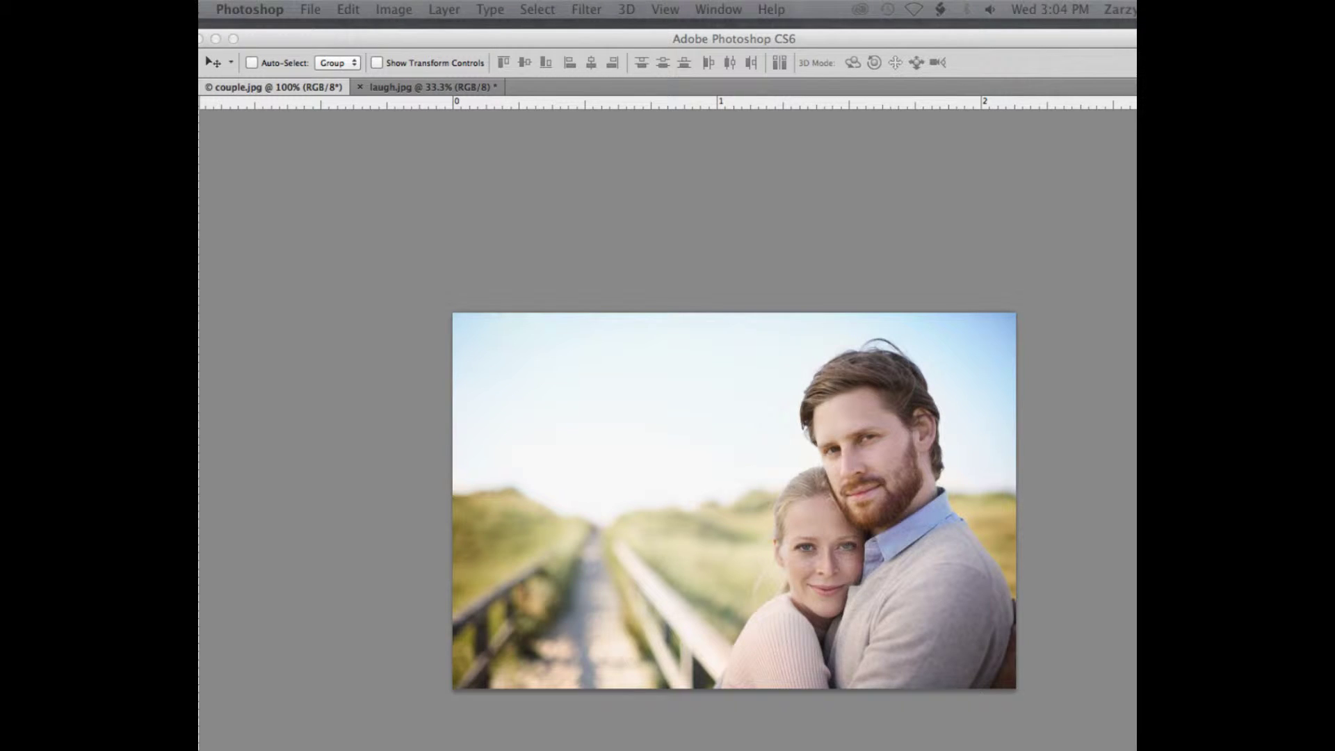
key("Tab")
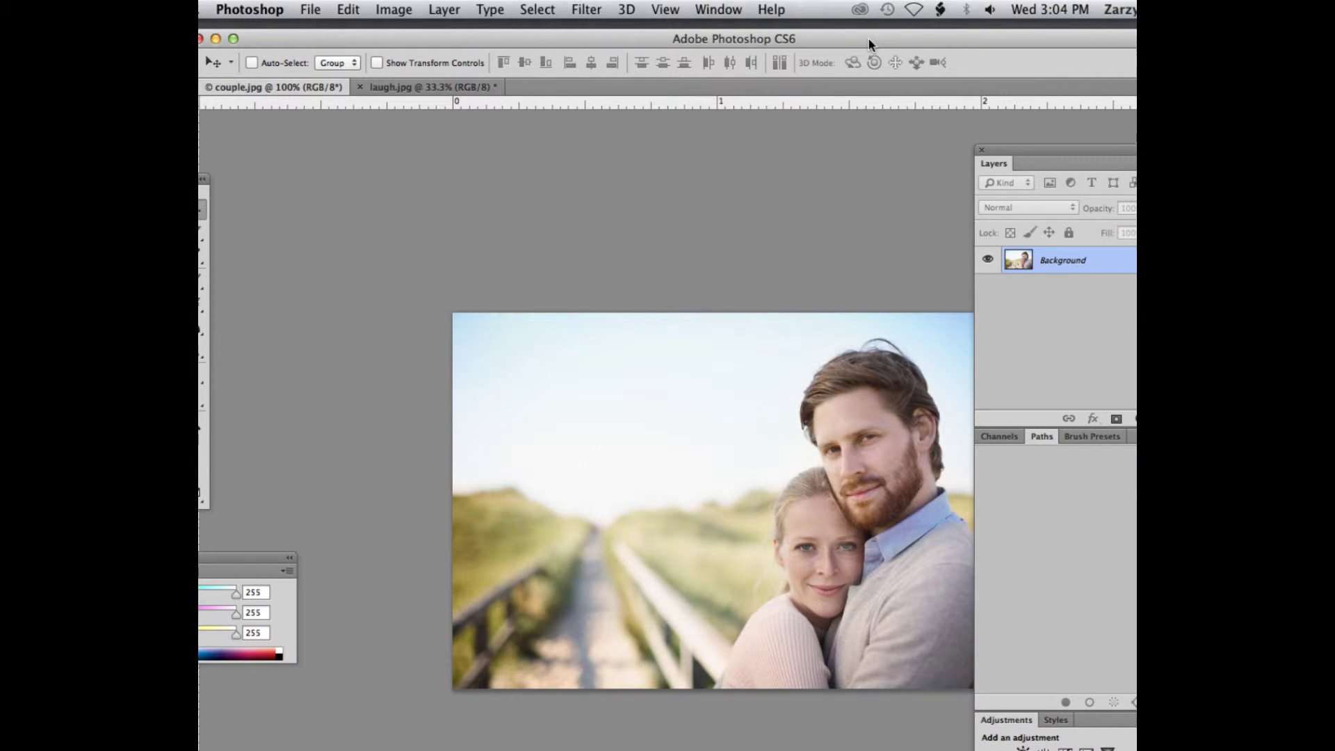
left_click(718, 7)
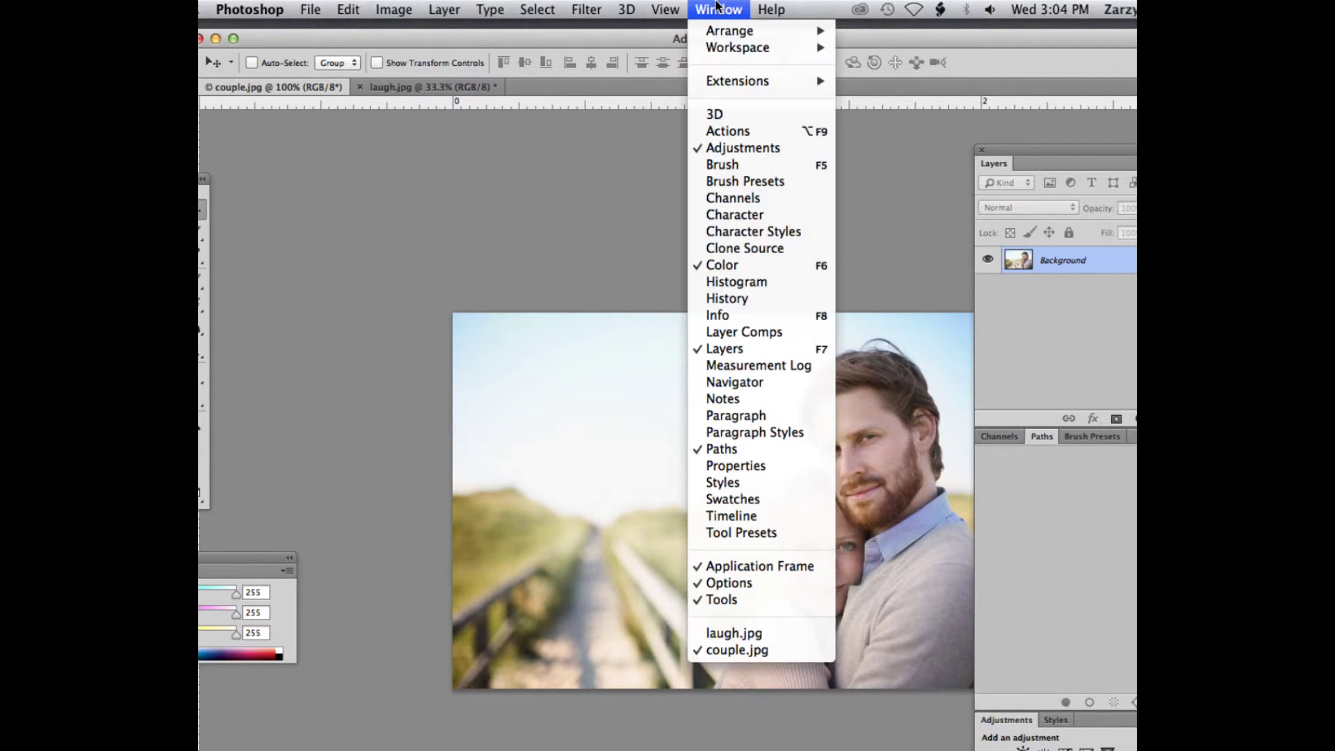
mouse_move(726, 31)
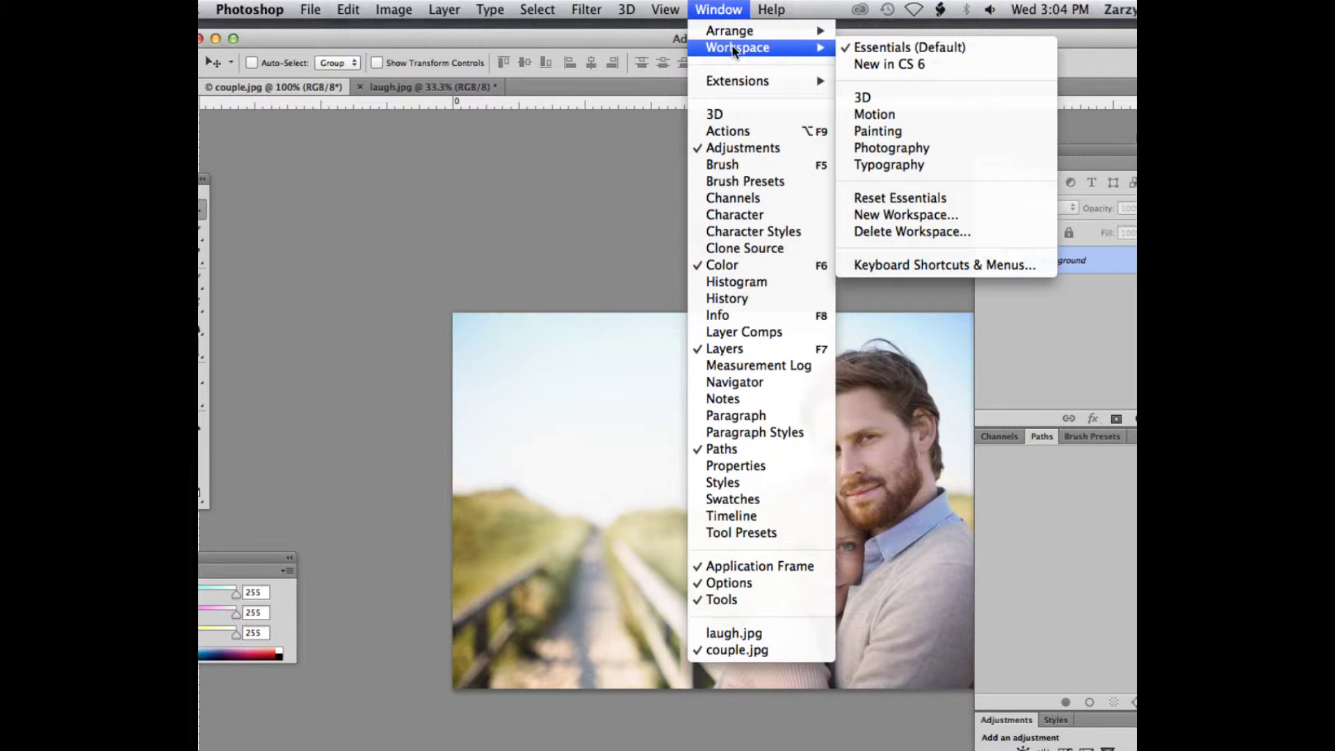
left_click(907, 70)
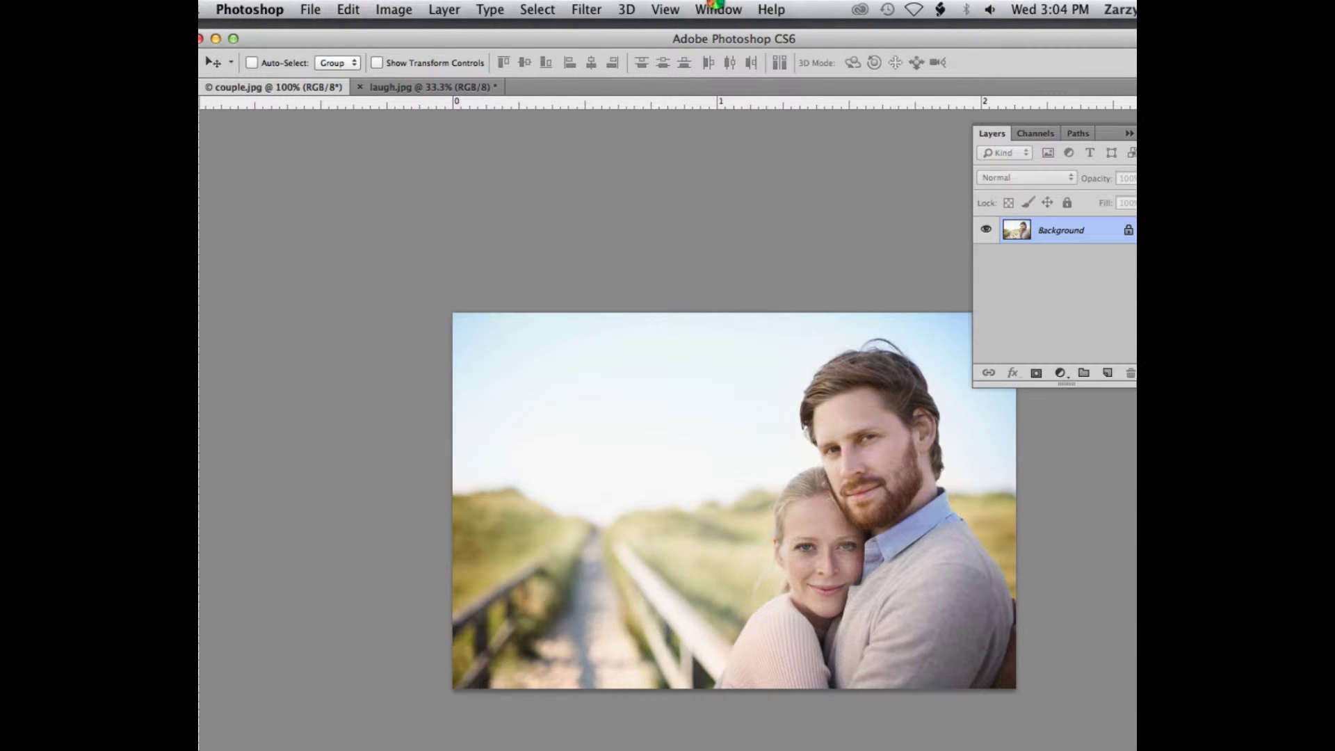
Review the highlighted commands in the Window, Filter and View menus, and return to the Essentials (Default) workspace.
left_click(717, 9)
left_click(718, 7)
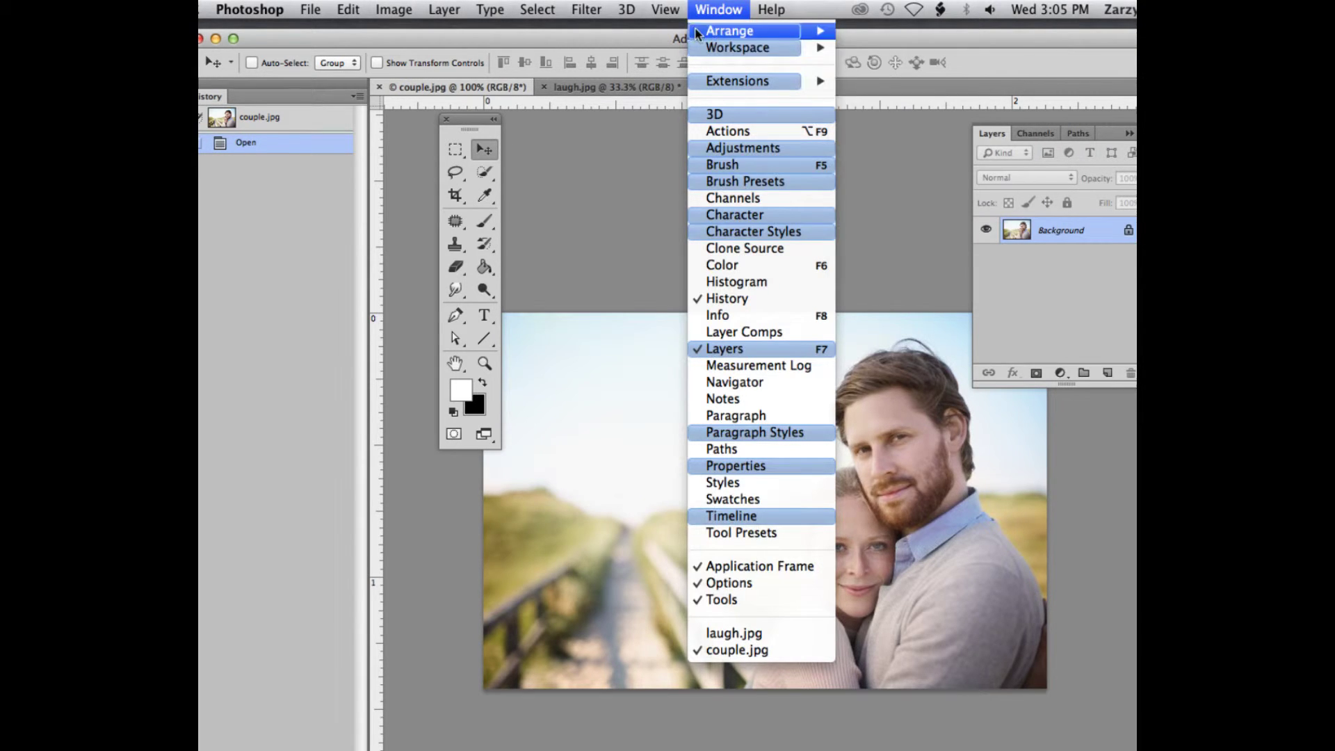
left_click(598, 6)
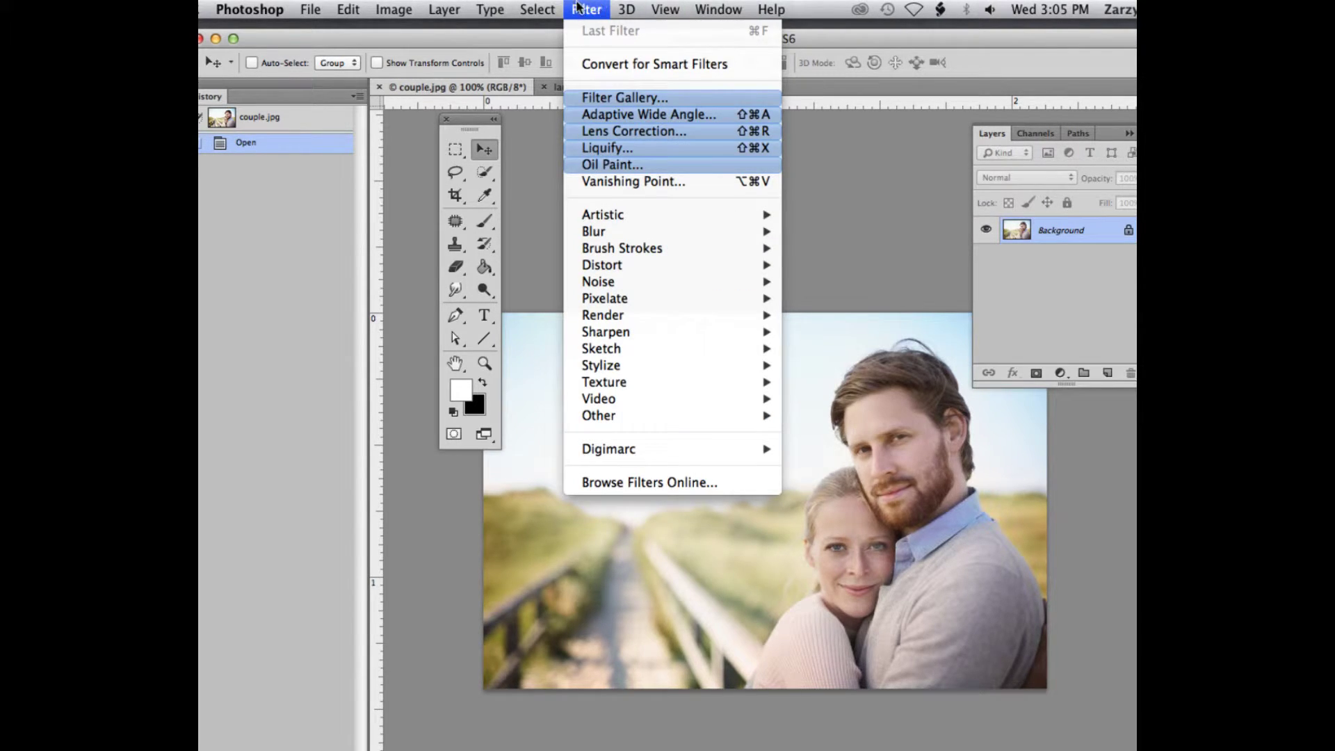
mouse_move(519, 7)
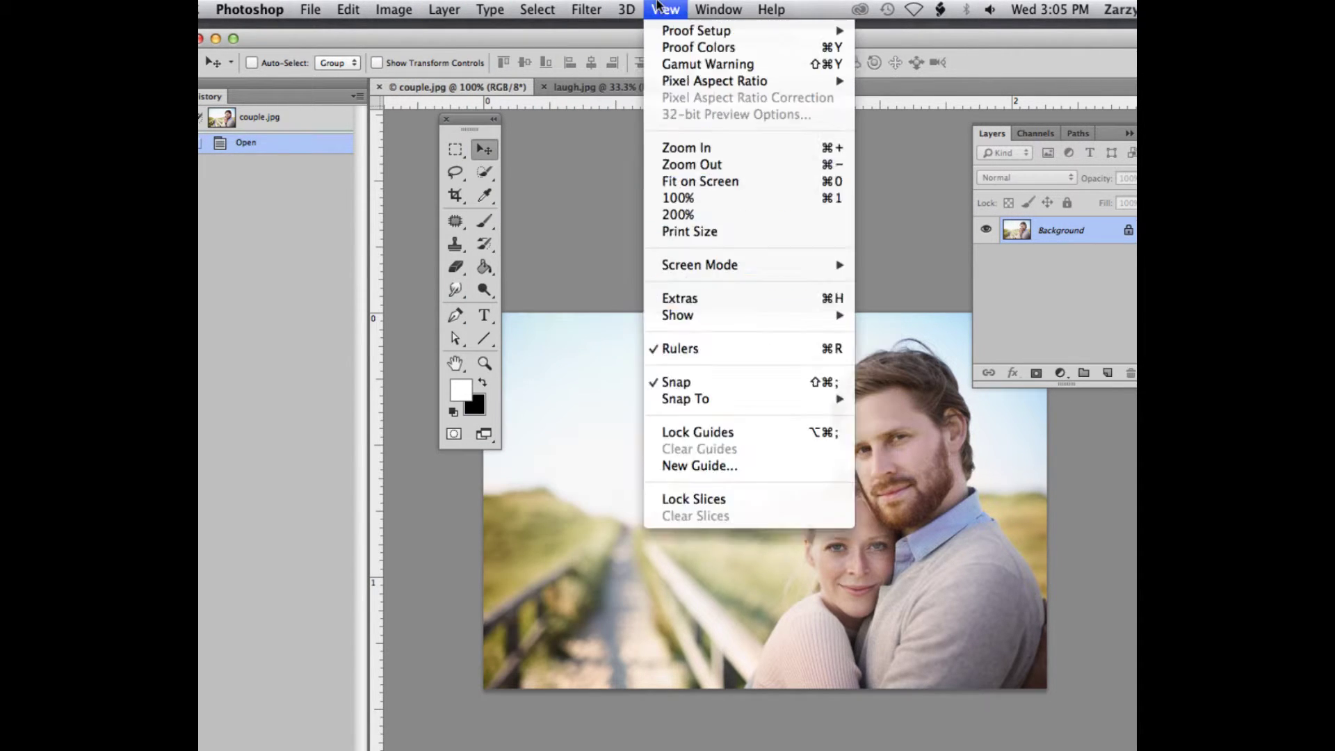
mouse_move(724, 6)
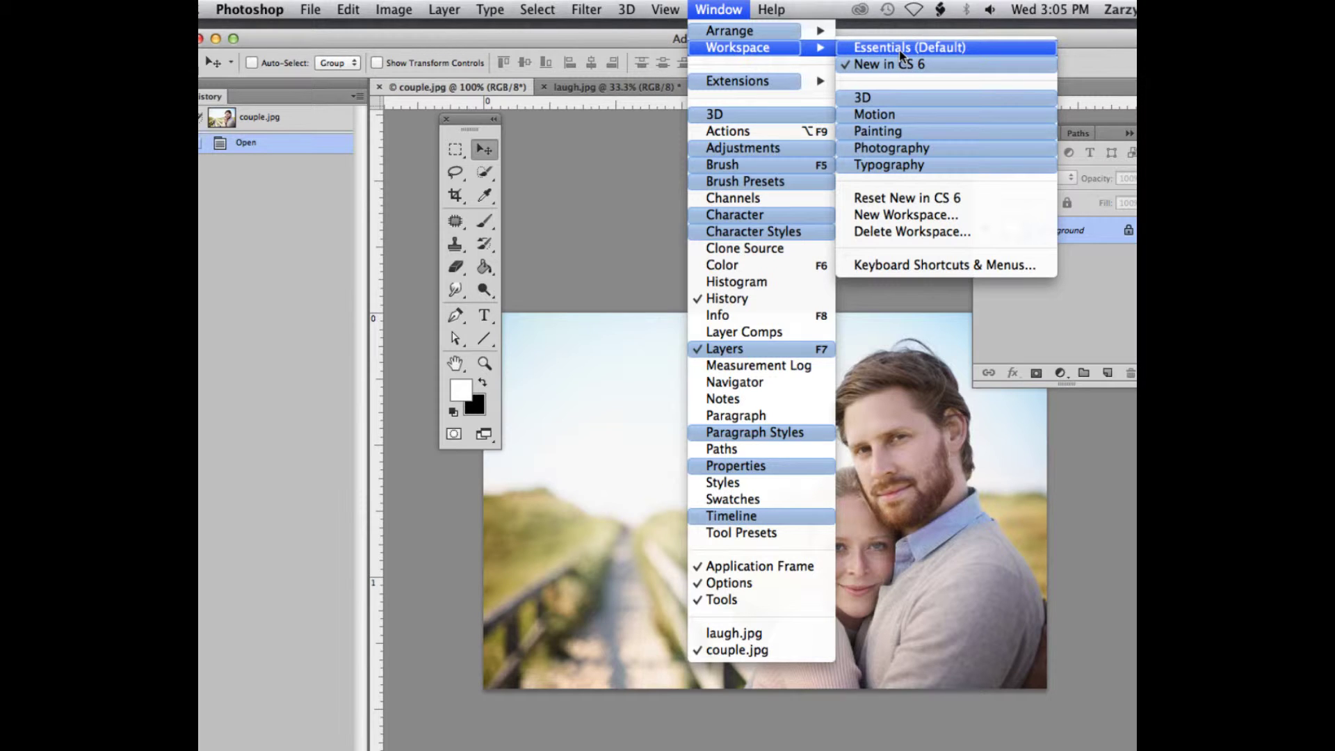
left_click(900, 49)
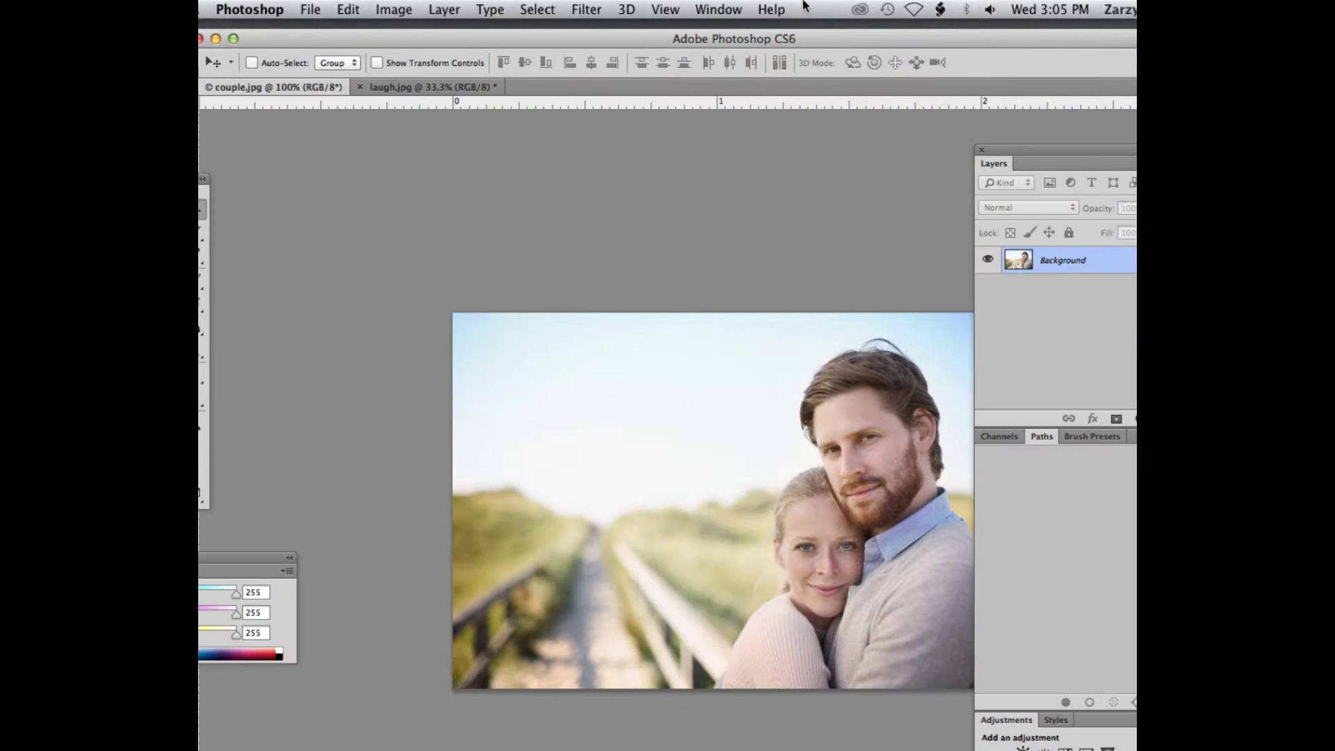
left_click(718, 9)
mouse_move(738, 39)
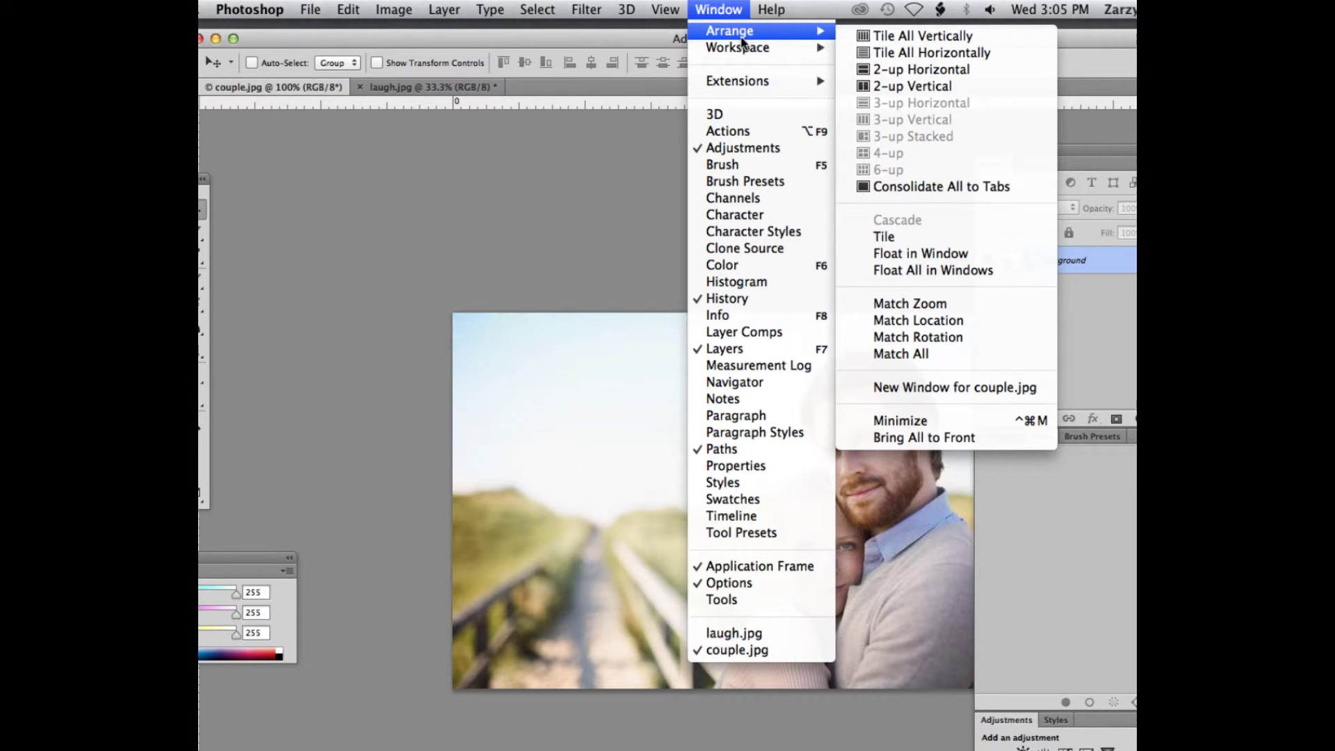
key("super+shift+slash")
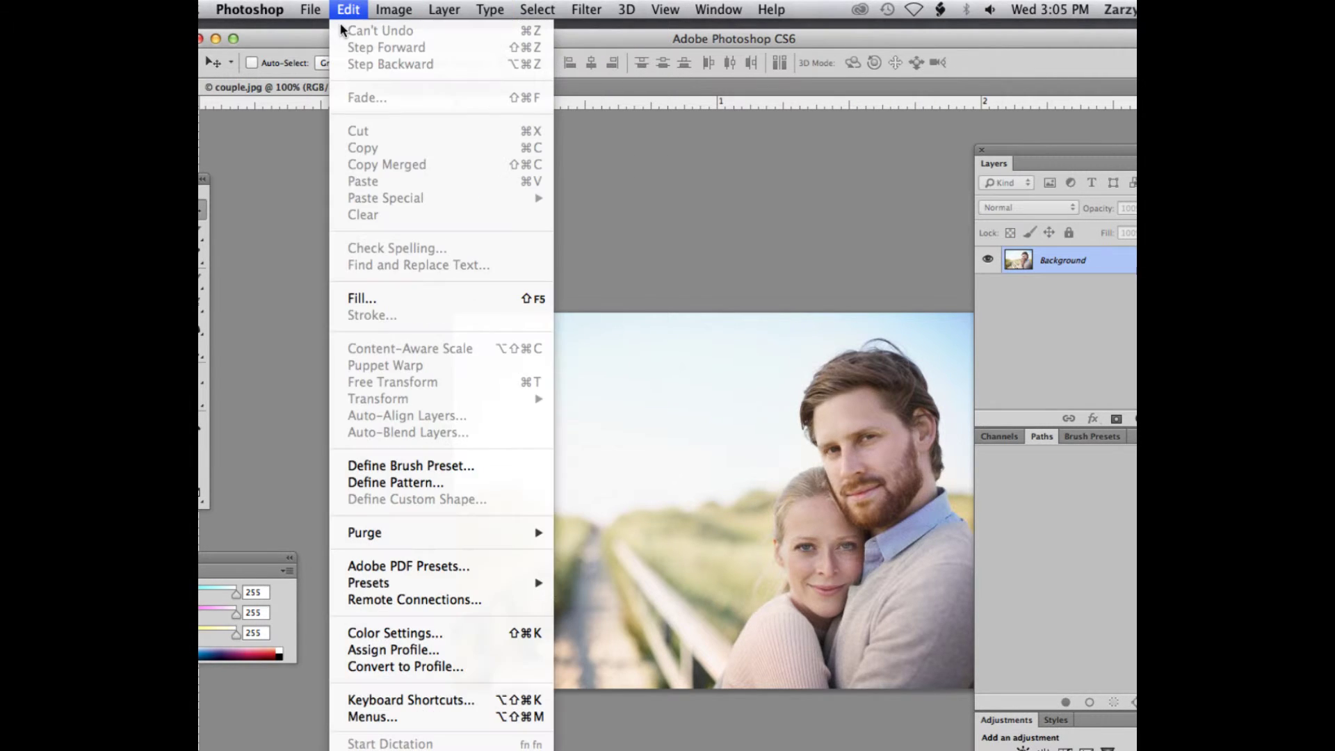
Compare how couple.jpg and laugh.jpg are displayed at their respective zoom levels.
left_click(285, 43)
left_click_drag(285, 43, 323, 29)
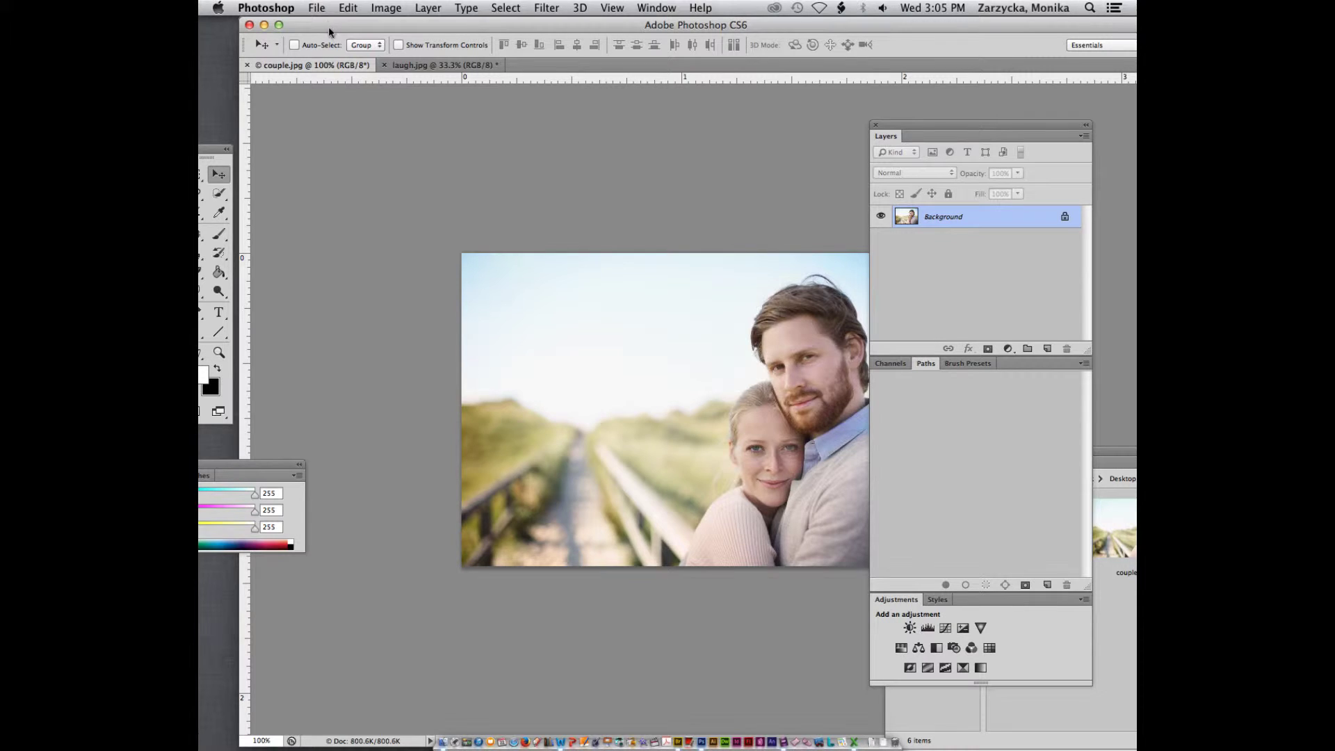
left_click(428, 65)
left_click(314, 64)
left_click(456, 64)
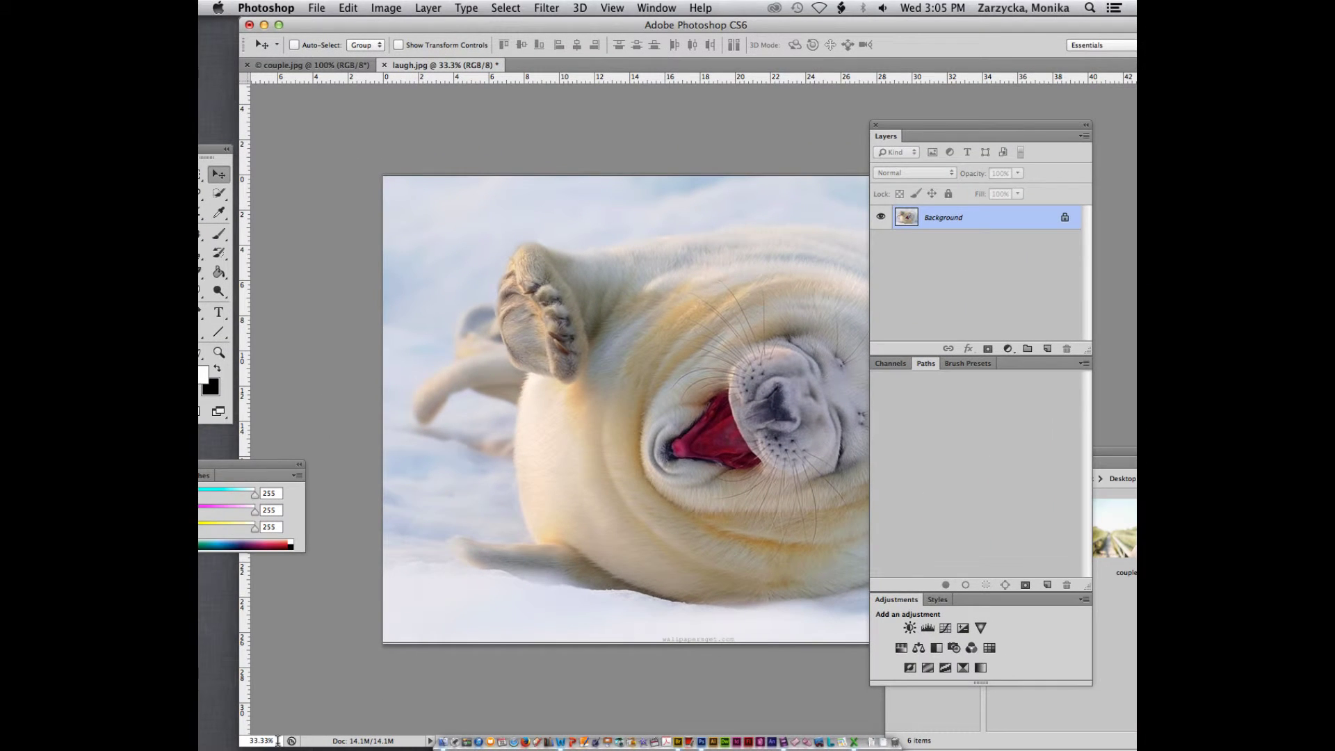
left_click(302, 65)
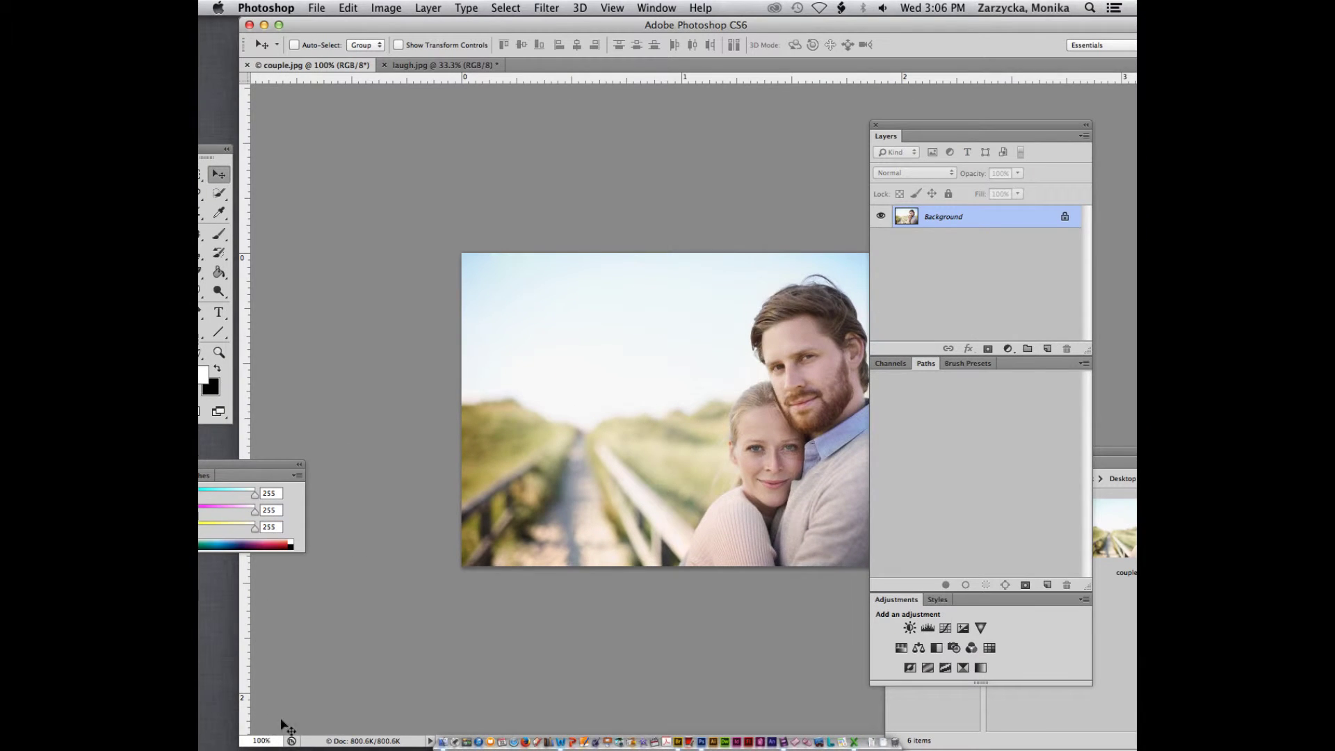
Display laugh.jpg at a zoom level of 100%.
left_click(438, 65)
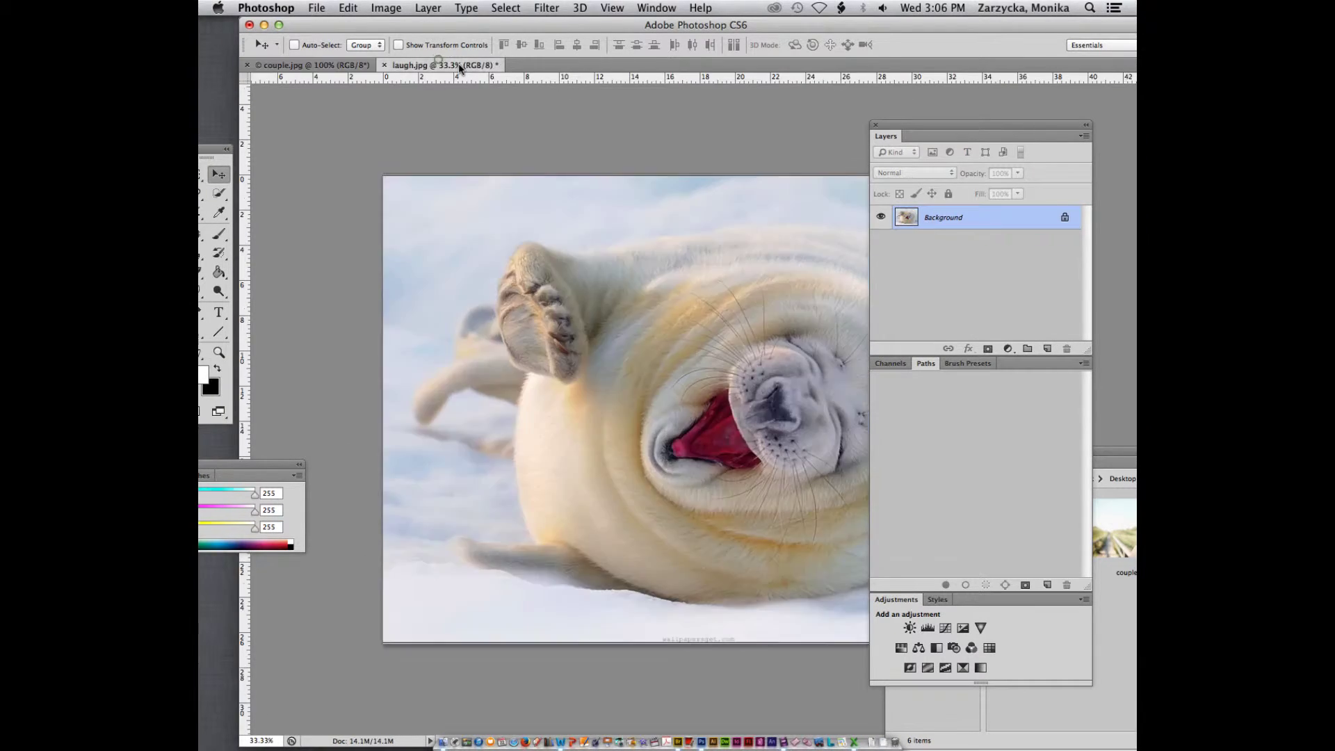
left_click(259, 739)
type("100")
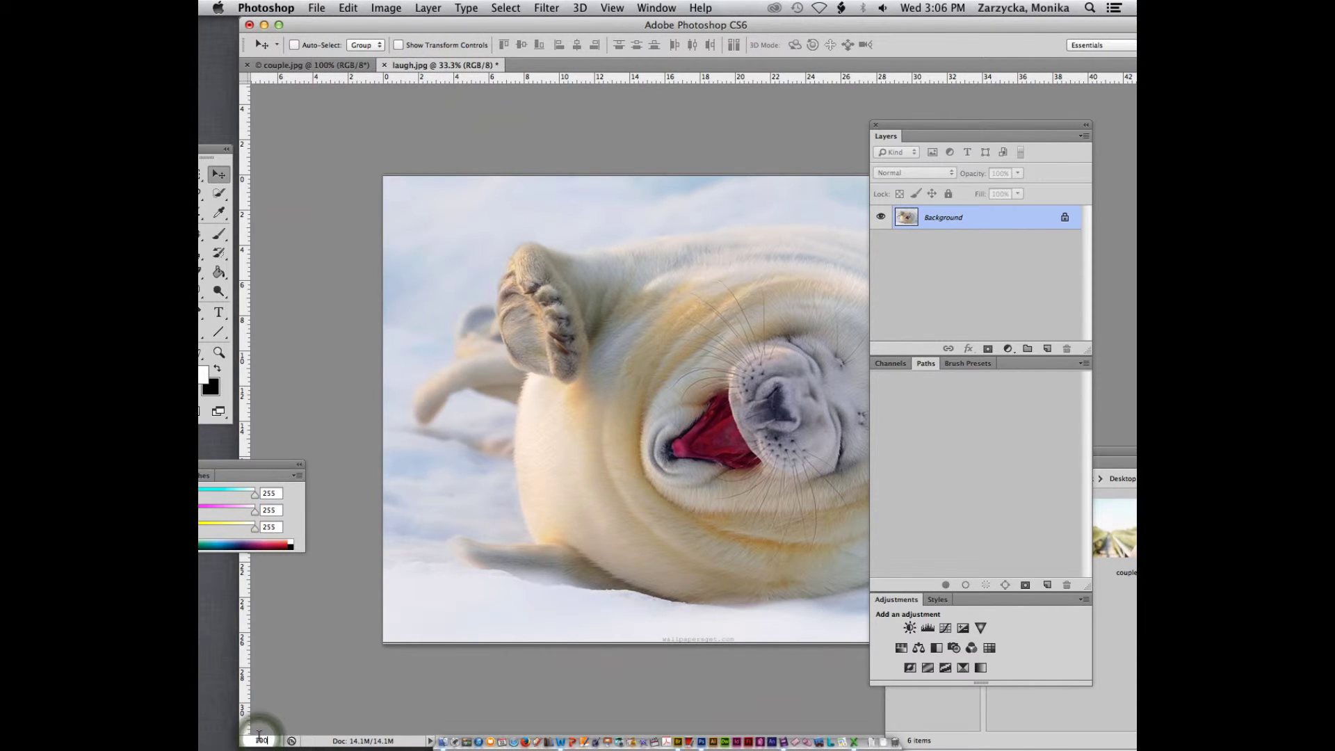
key("Return")
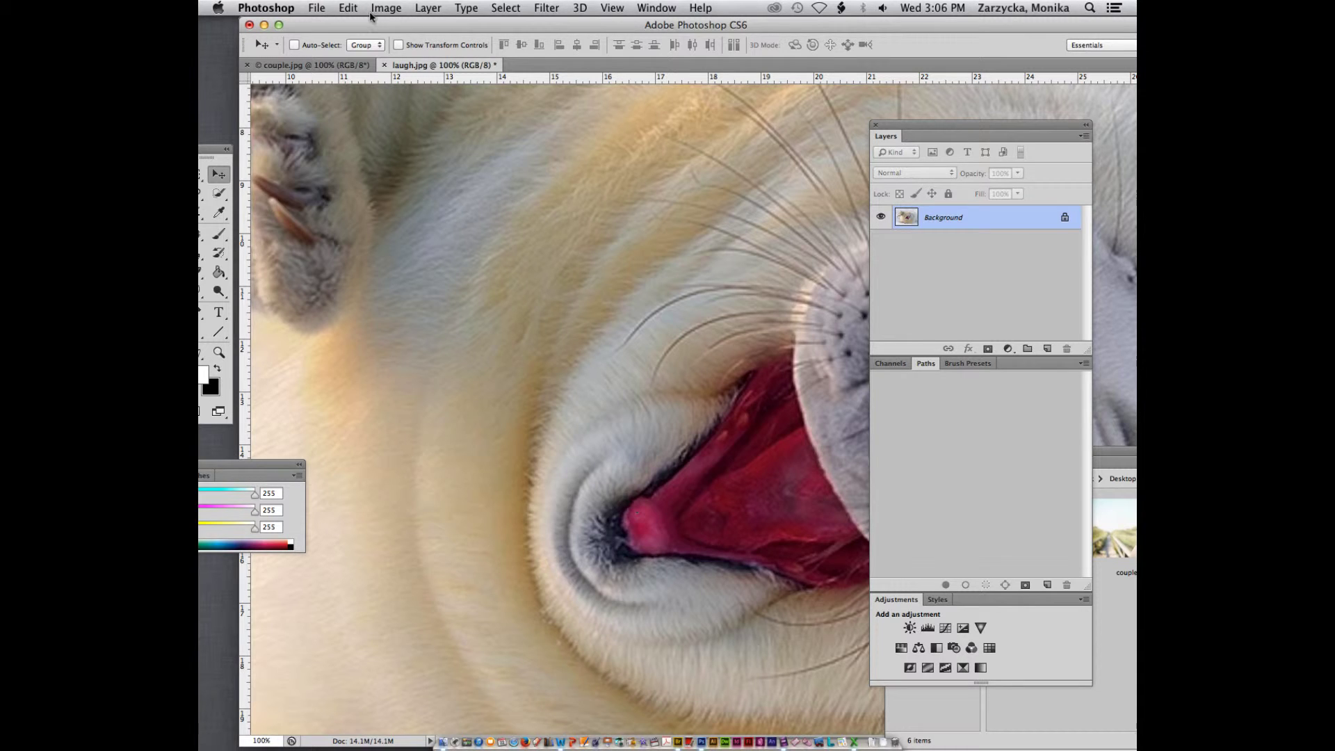
In the Image Size settings of laugh.jpg, turn off Resample Image and set the resolution to 300 pixels/inch.
key("super+alt+i")
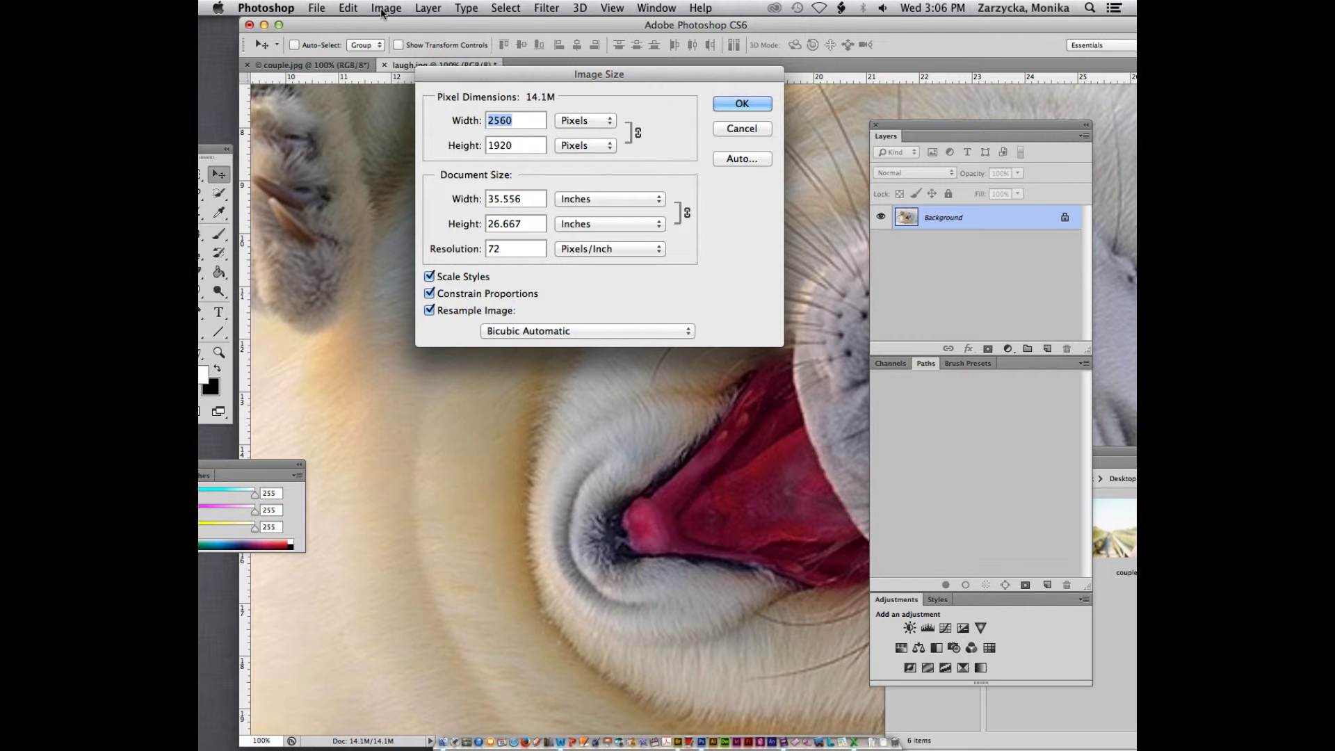
key("alt")
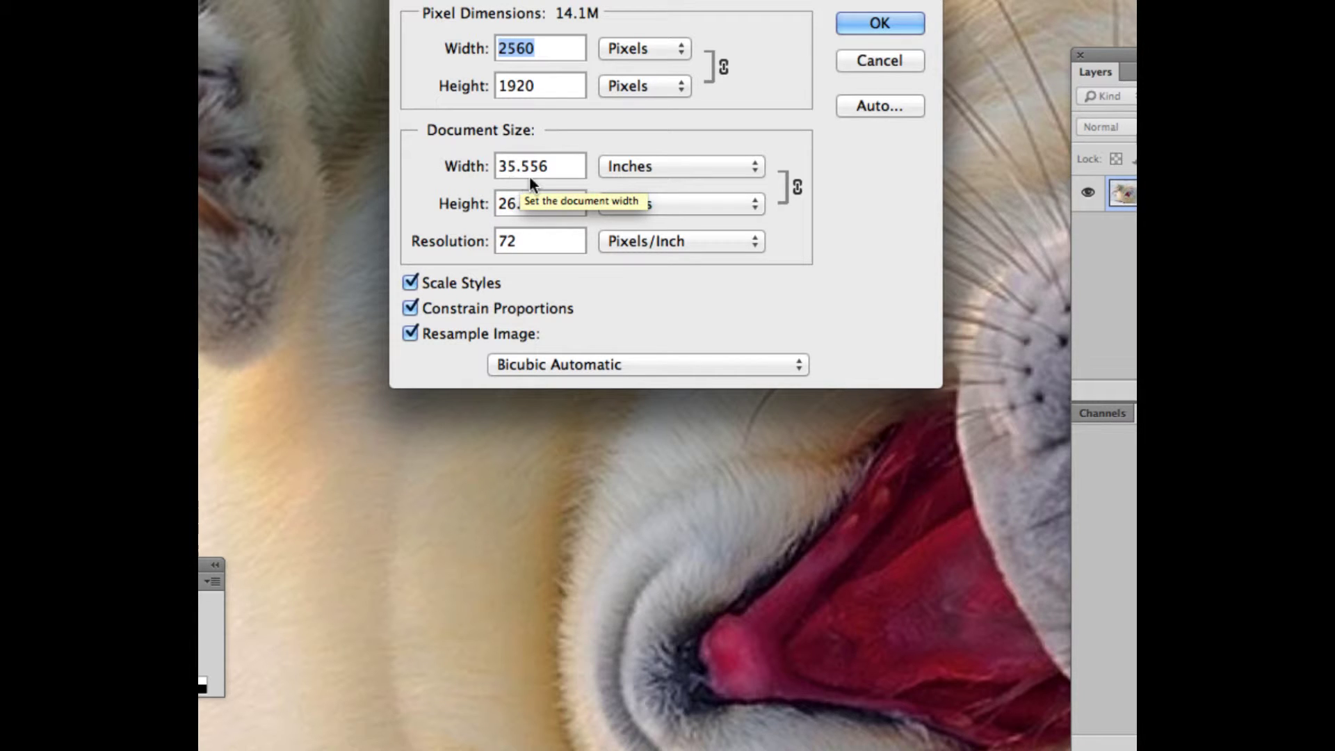
key("alt")
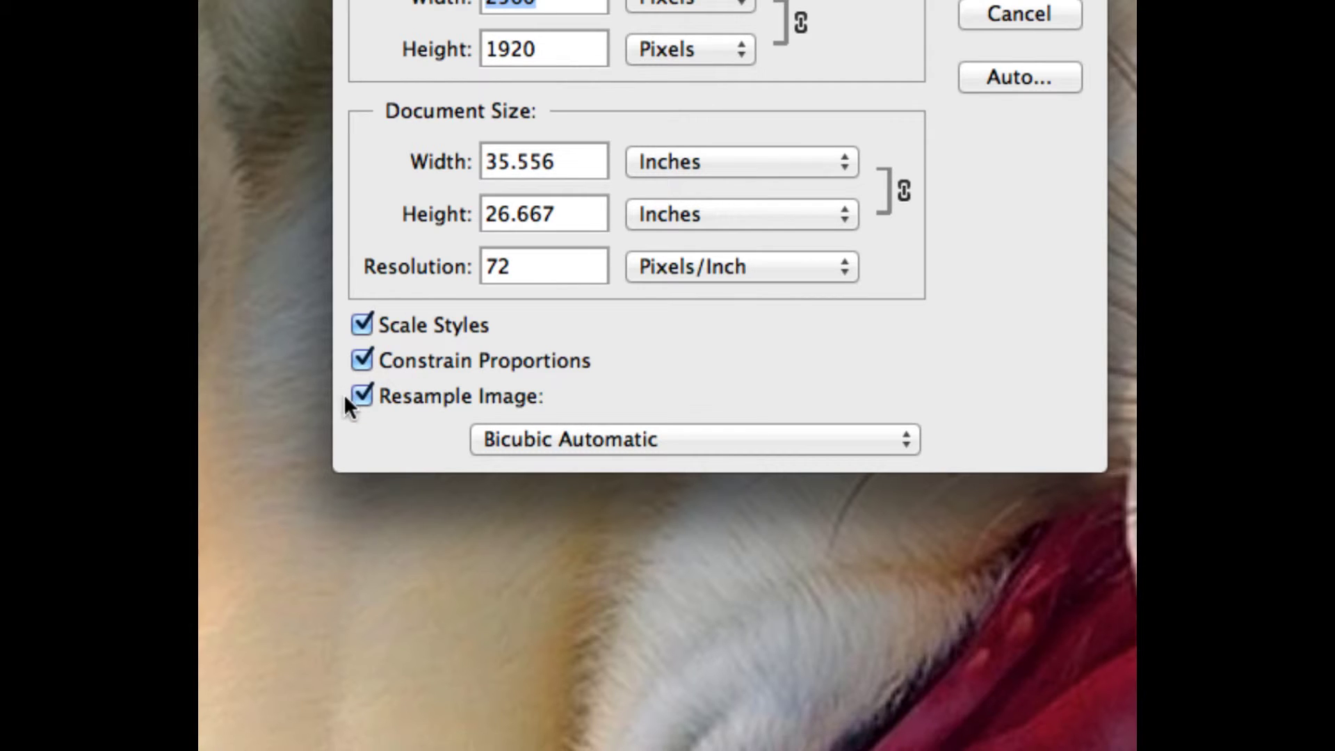
left_click(365, 395)
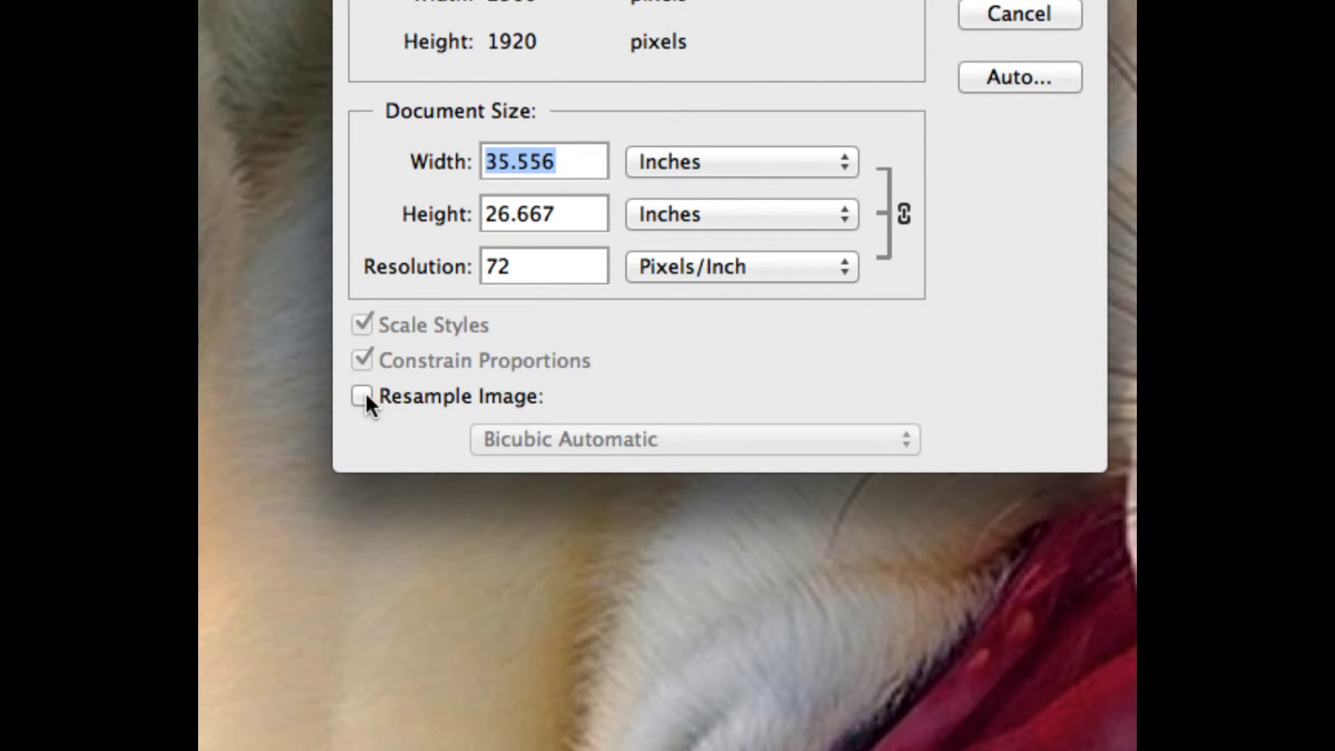
double_click(531, 265)
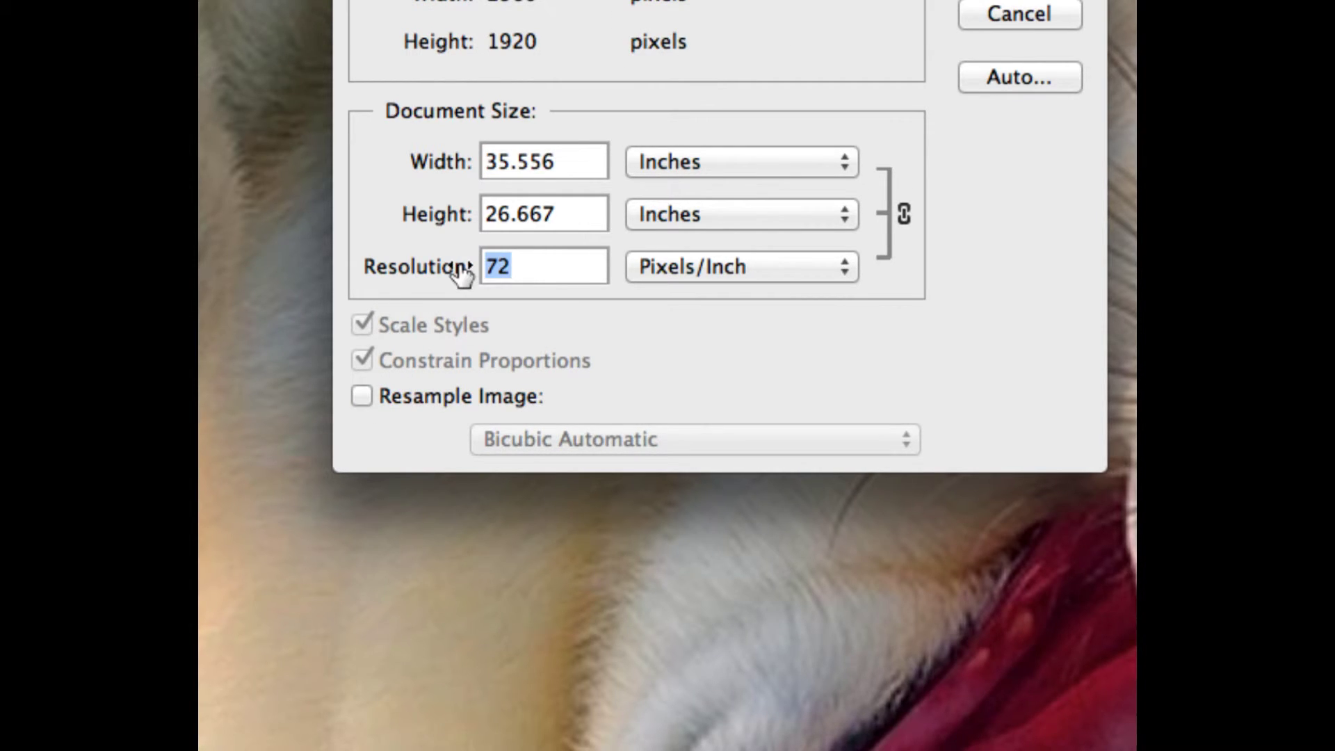
type("300")
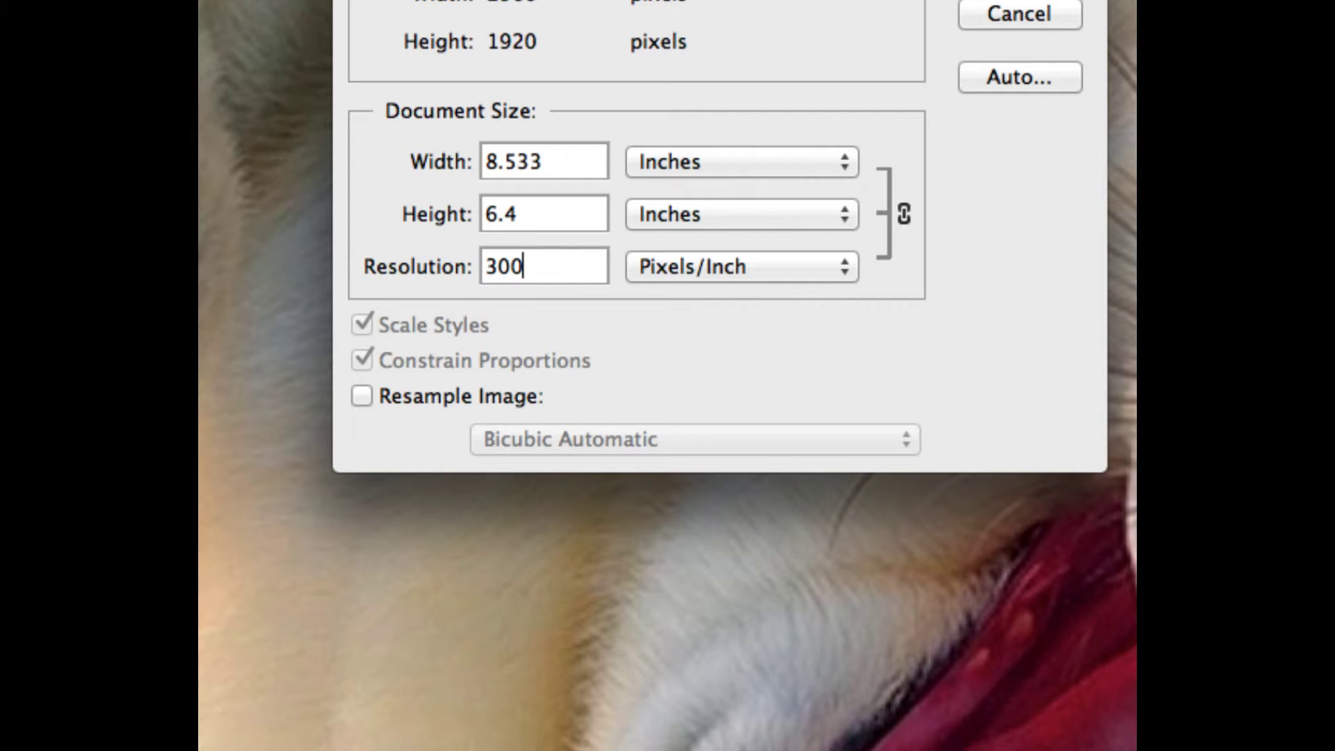
key("alt")
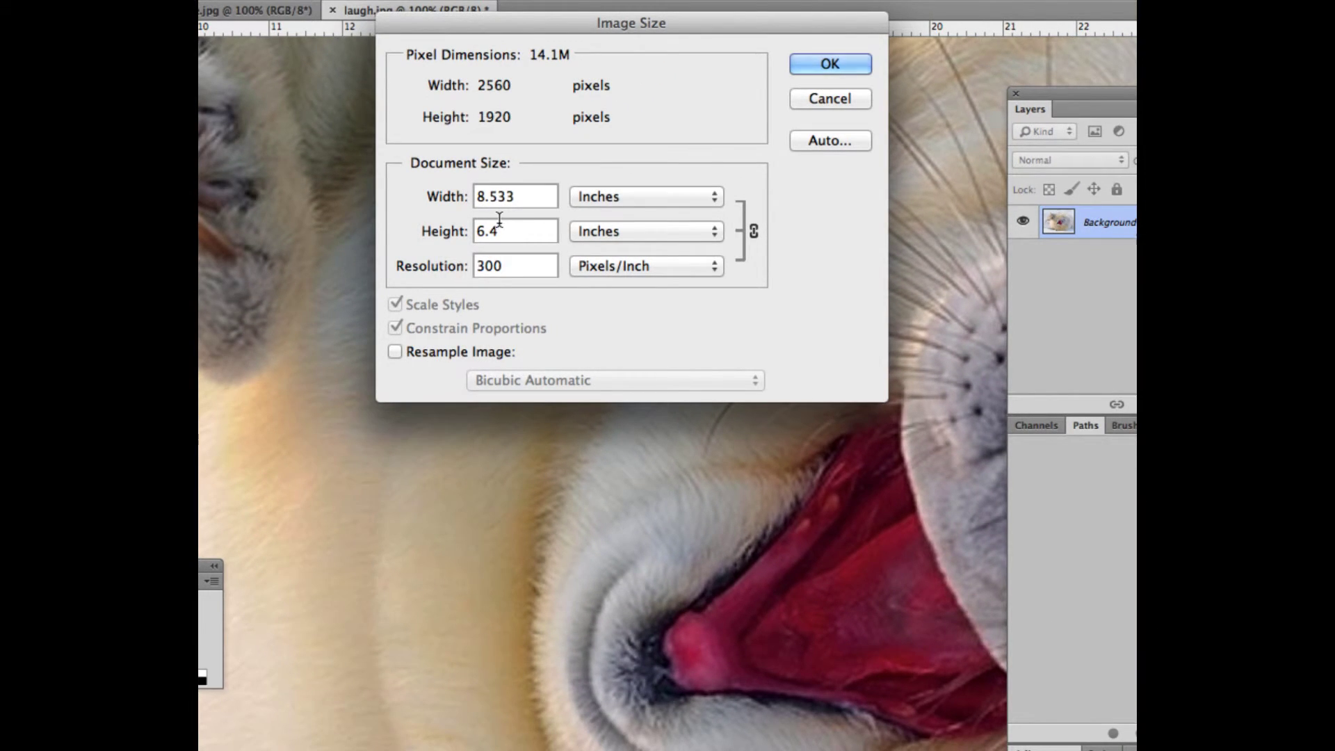
key("alt")
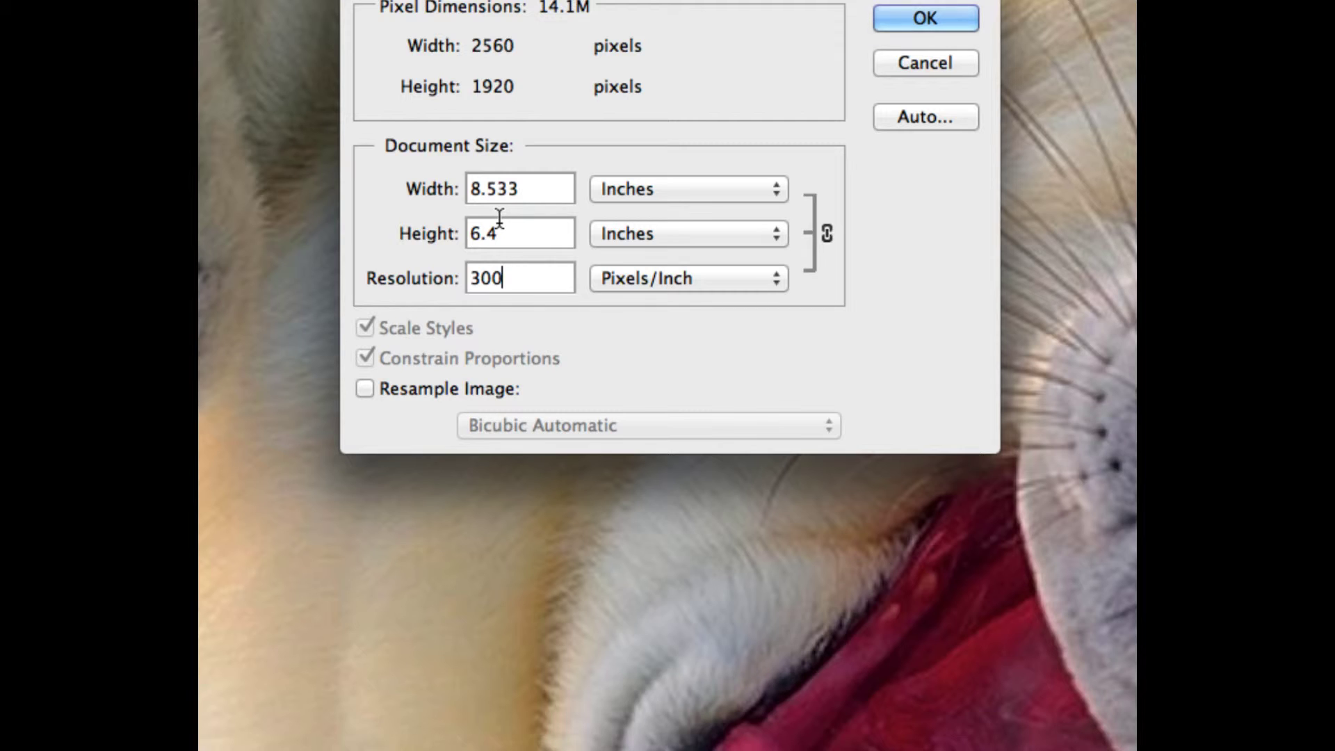
Try a document width of 6 inches without resampling, undo it, and reset the resolution to 300 pixels/inch.
left_click_drag(545, 186, 465, 182)
type("6")
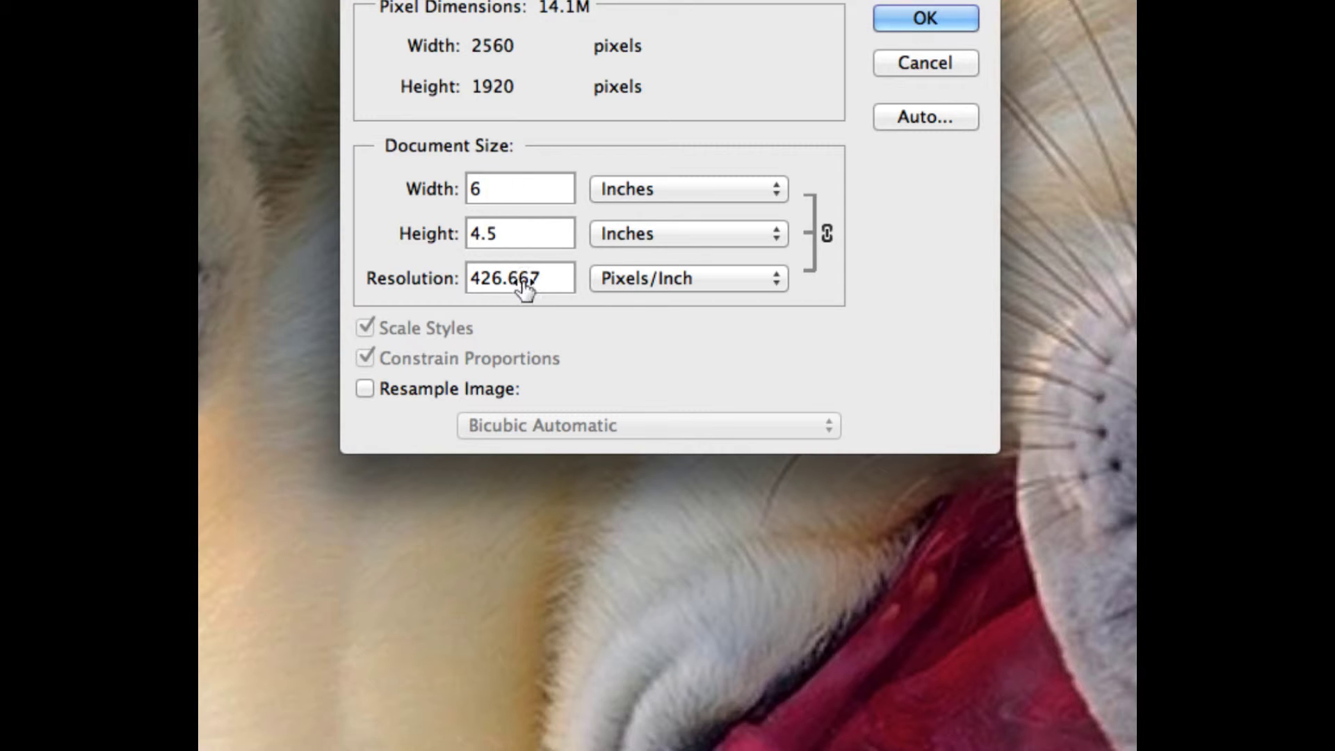
key("super+z")
key("alt")
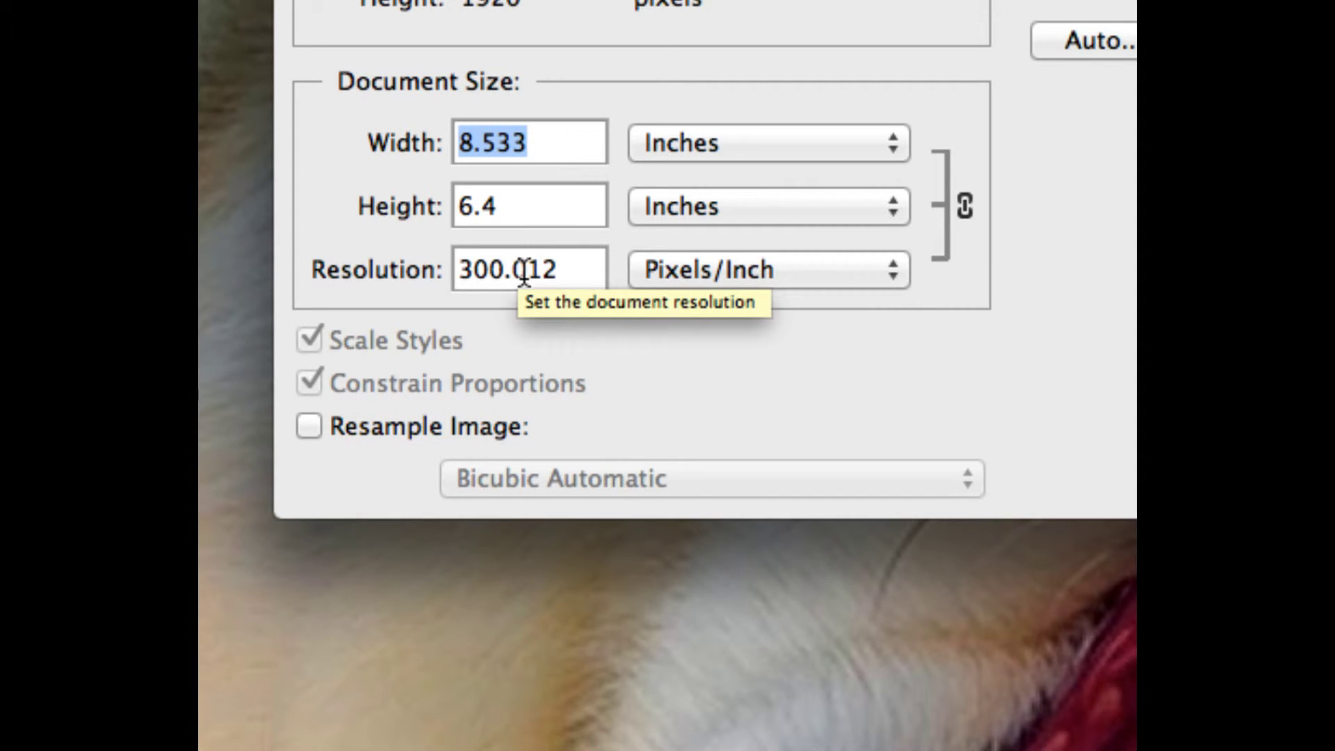
left_click_drag(523, 272, 566, 271)
key("BackSpace")
key("BackSpace")
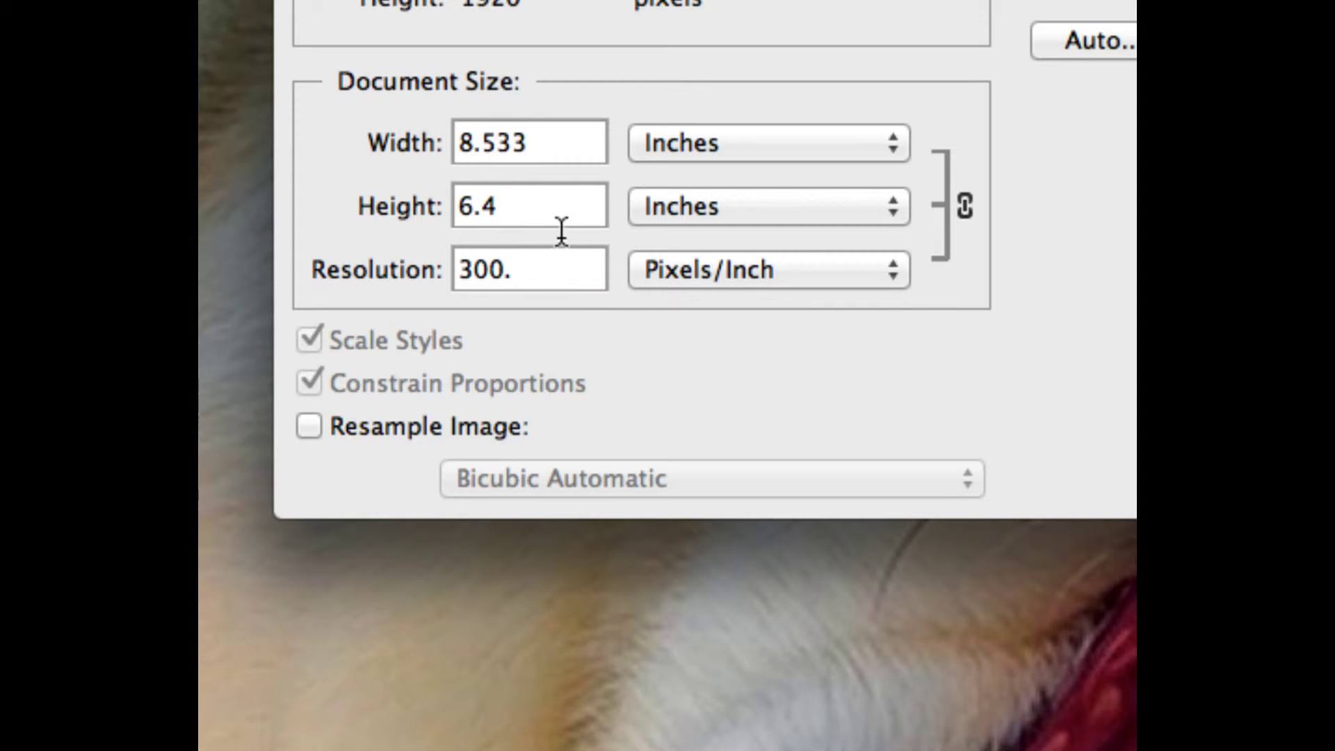
key("BackSpace")
Turn on Resample Image and resize laugh.jpg to a document width of 6 inches.
left_click(306, 424)
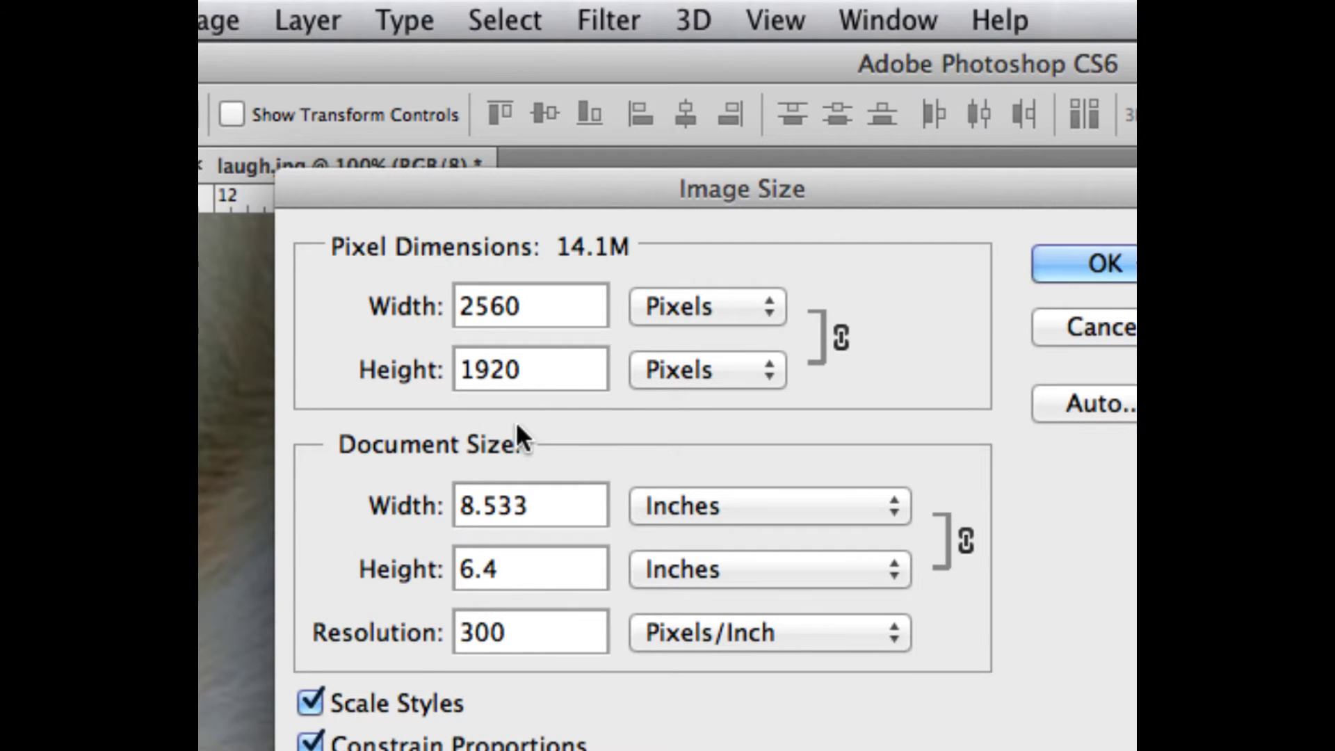
left_click_drag(536, 503, 441, 490)
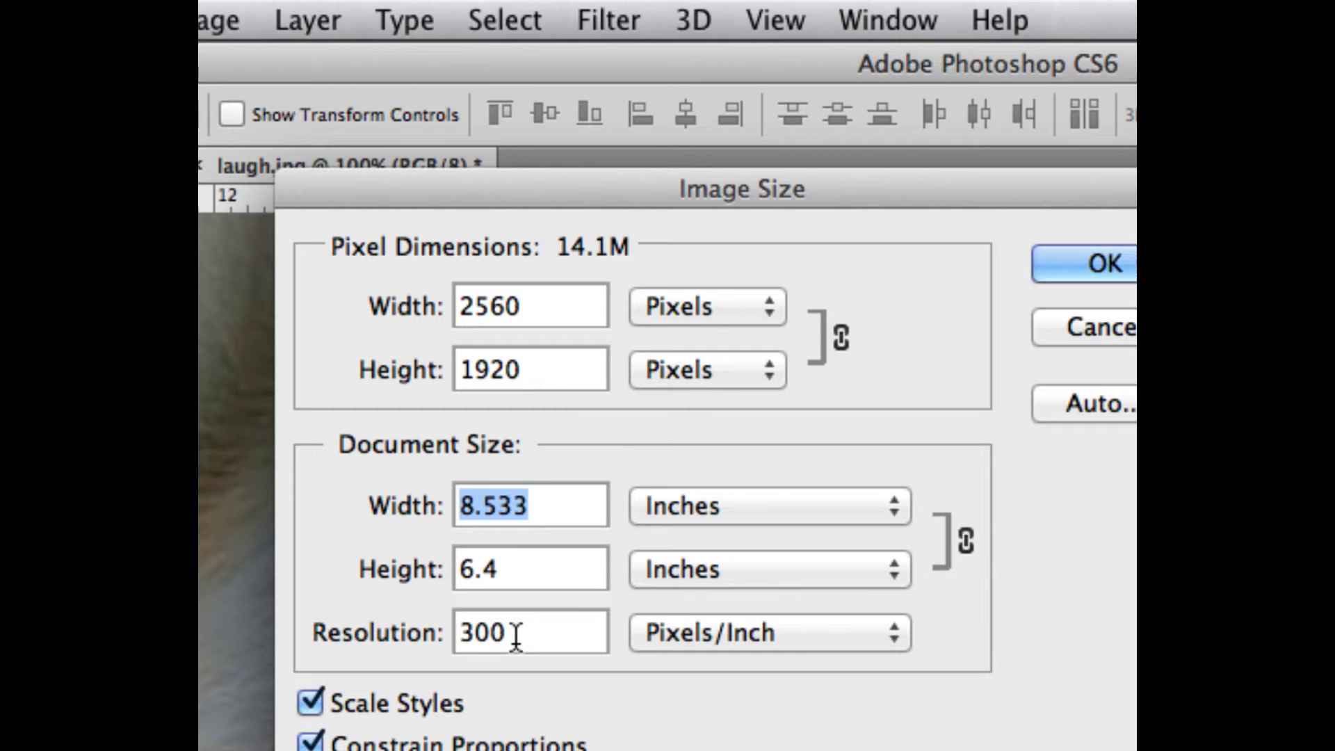
type("6")
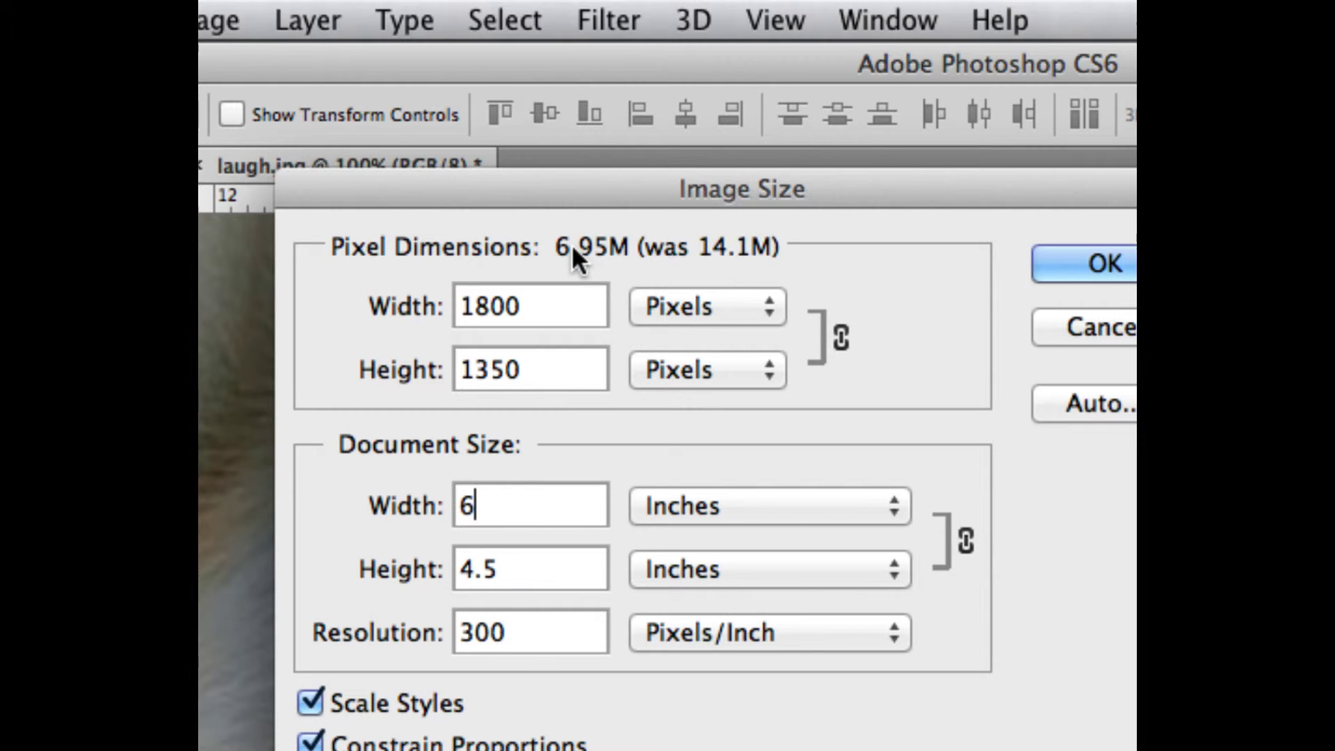
mouse_move(573, 249)
left_click(1085, 252)
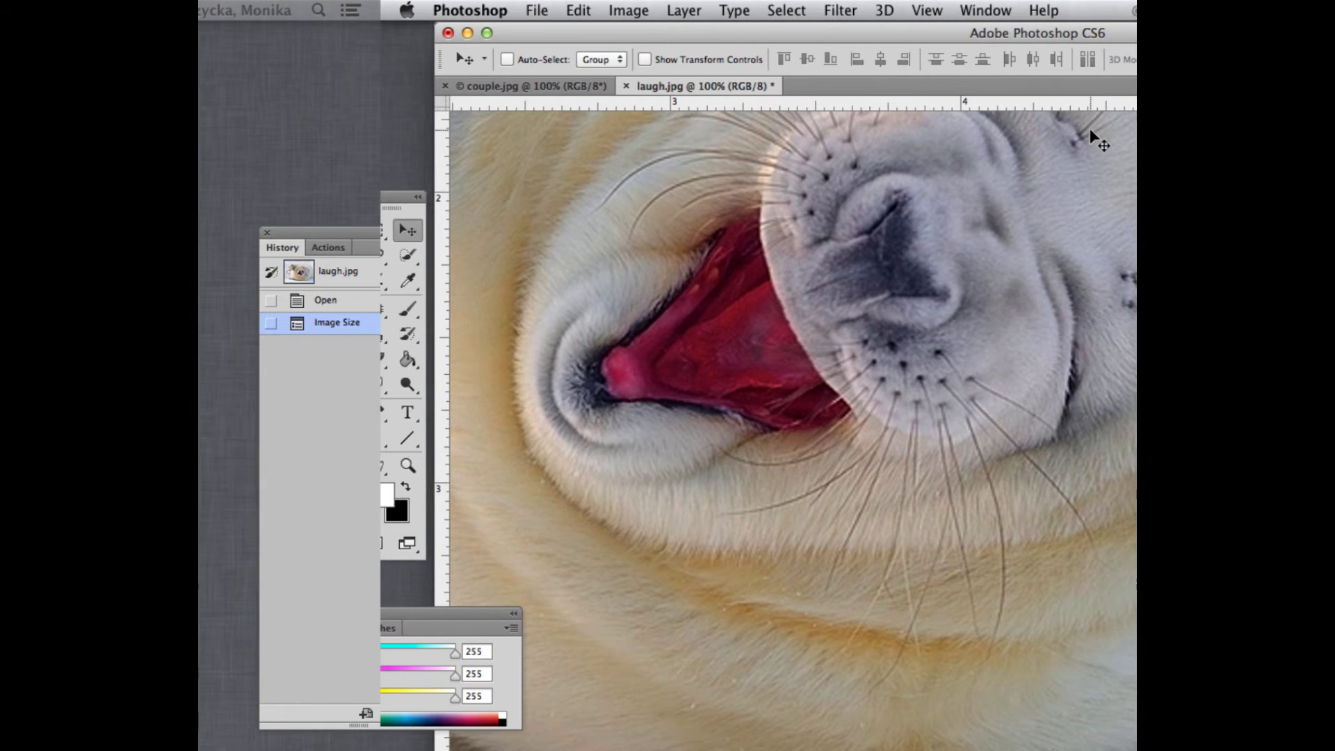
Close laugh.jpg without saving its changes along with couple.jpg, and reposition the empty application window.
key("super+s")
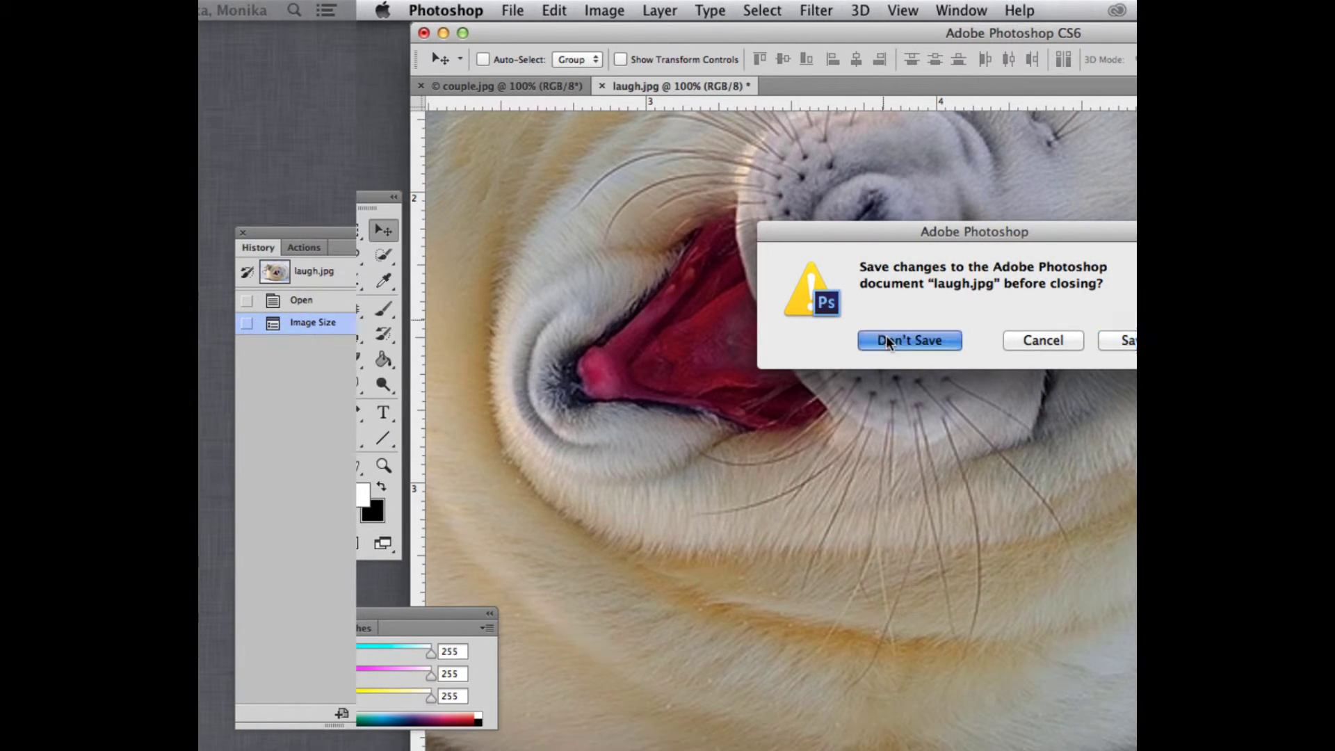
left_click(887, 339)
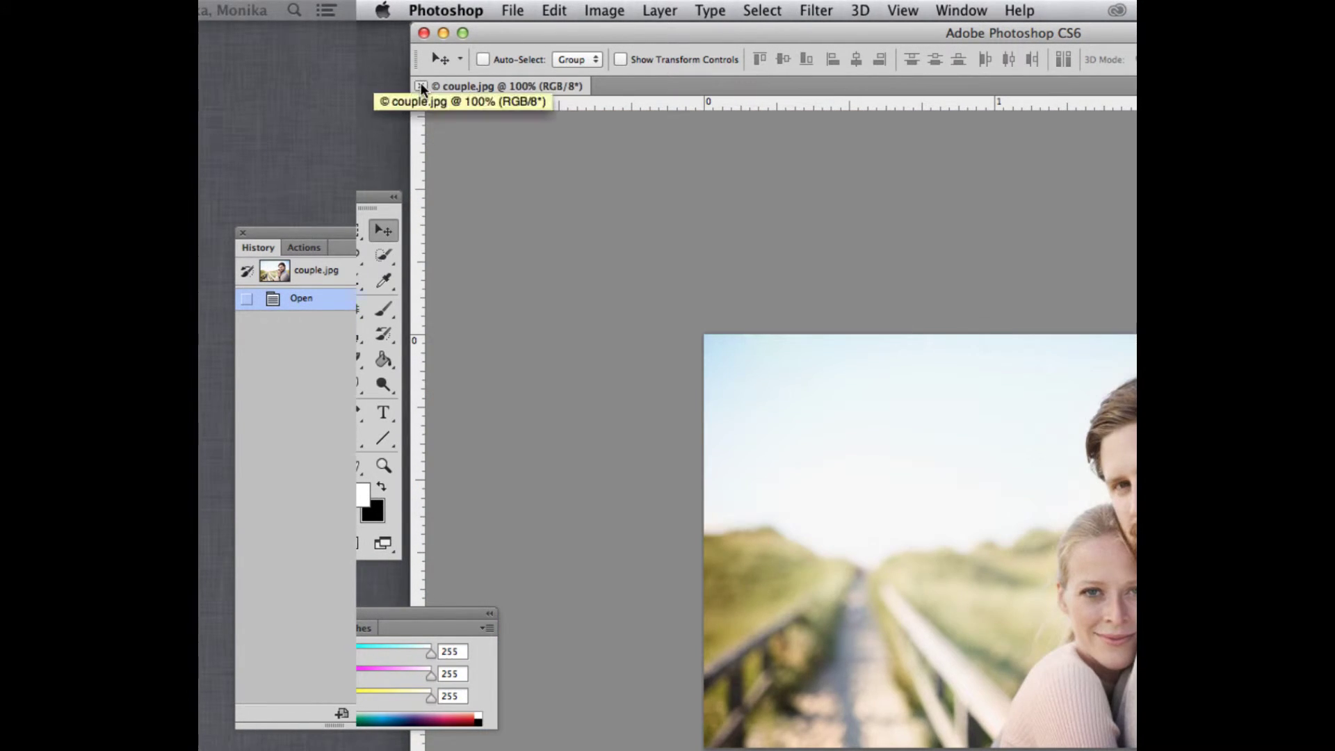
left_click_drag(778, 34, 417, 49)
left_click(401, 107)
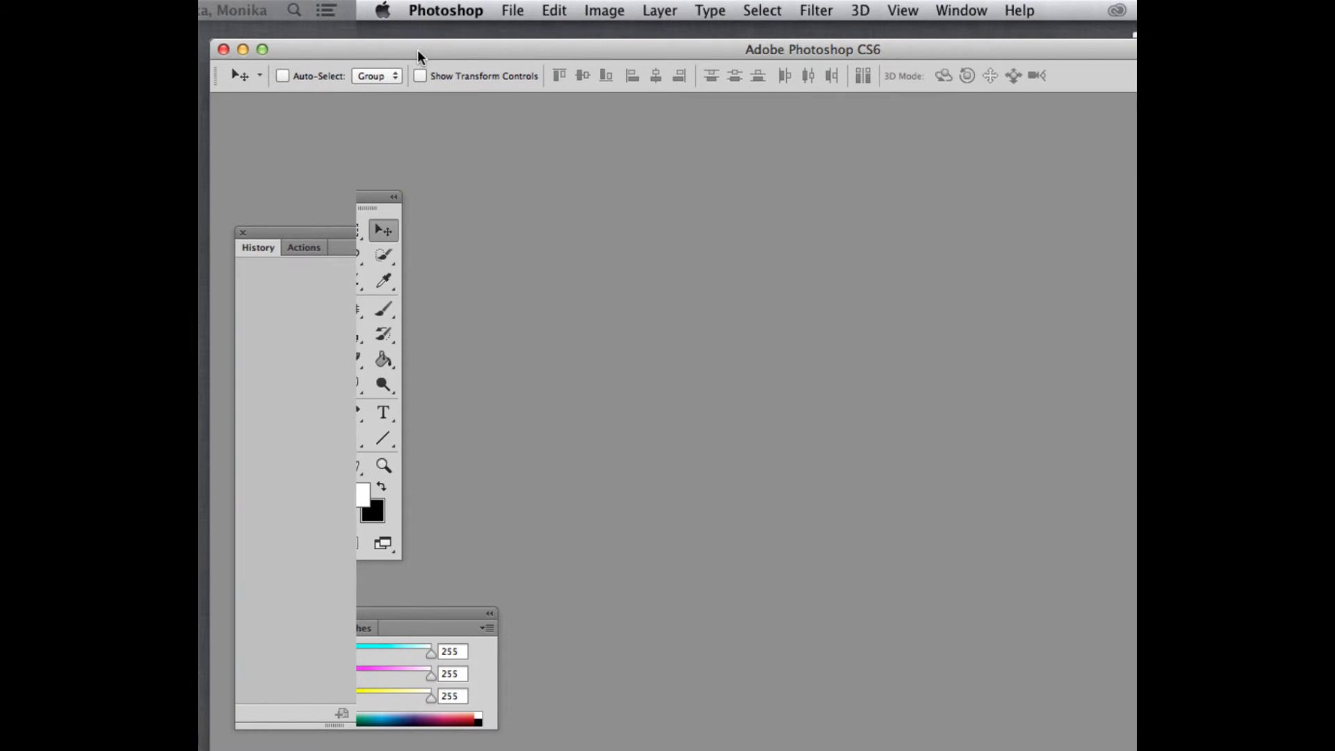
left_click_drag(417, 48, 410, 36)
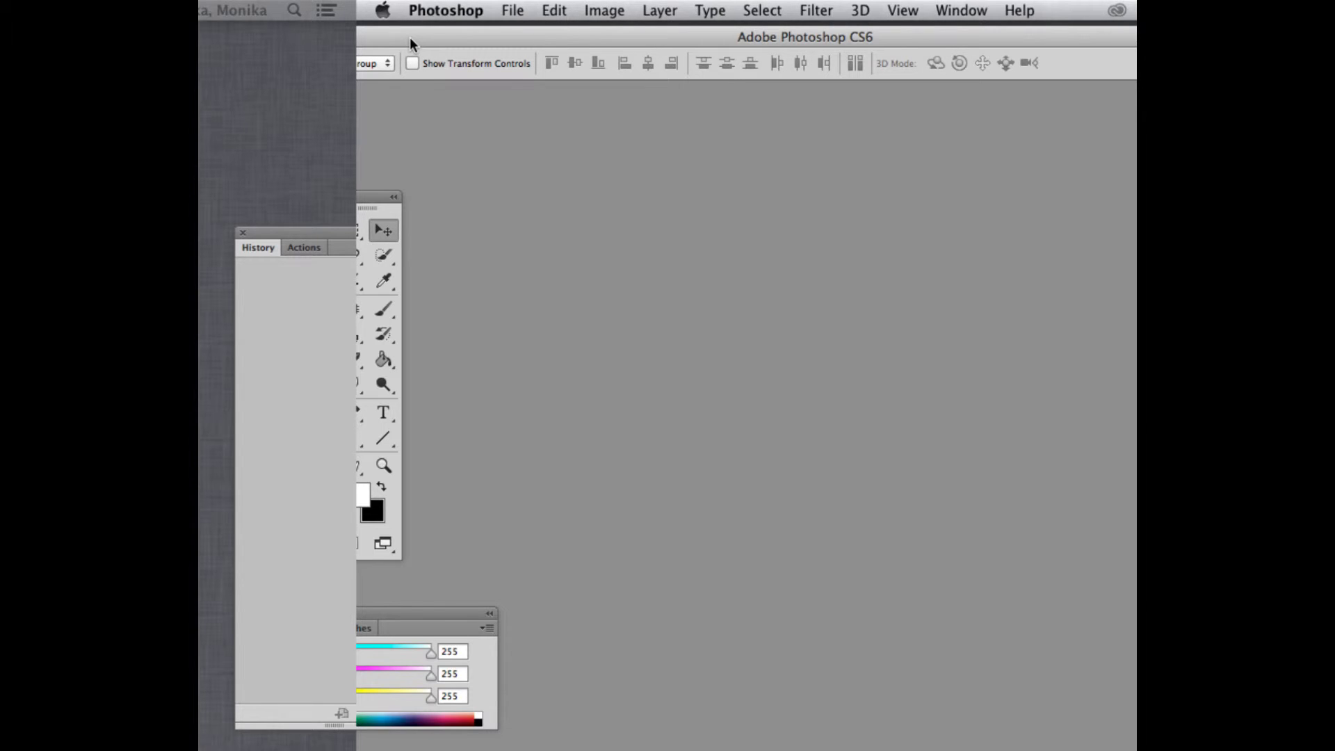
left_click_drag(411, 40, 522, 76)
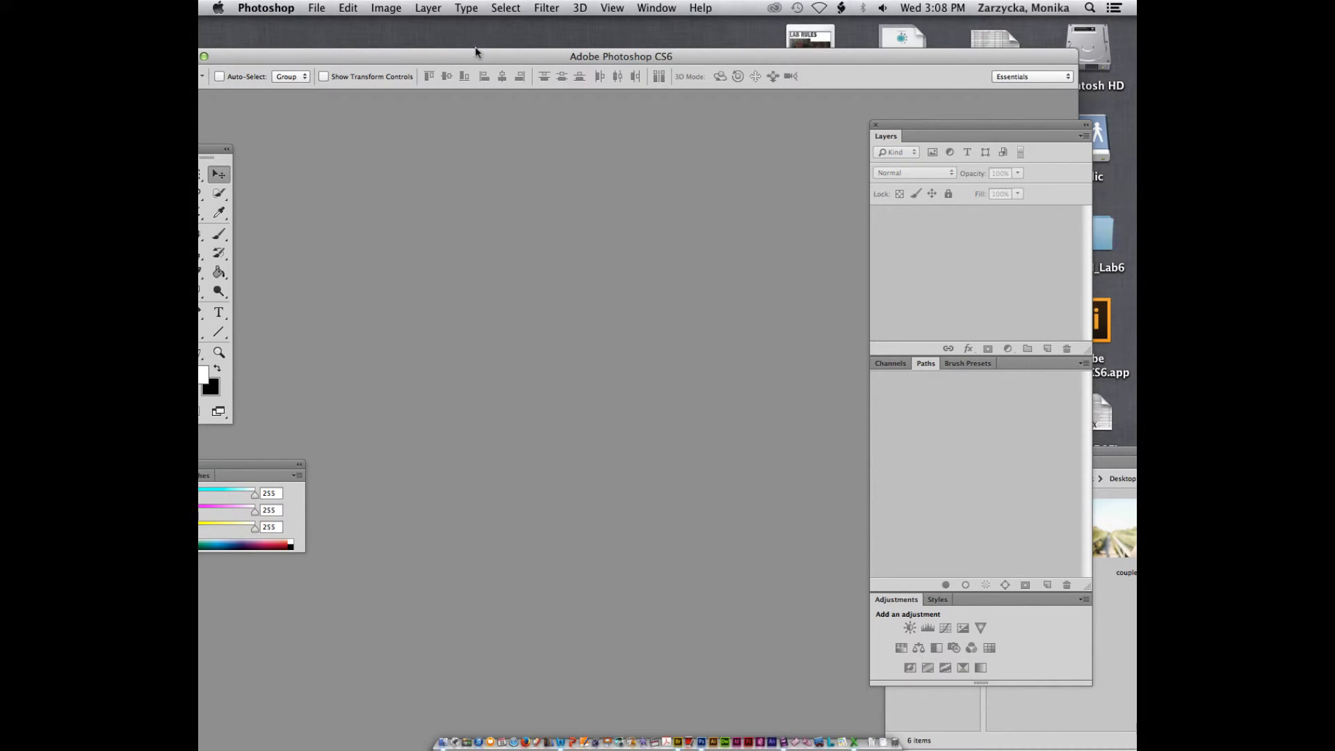
Open ferrari.jpg from Mini Bridge with the working RGB profile Adobe RGB (1998), hide Adobe Photoshop CC, and close Mini Bridge.
left_click(317, 8)
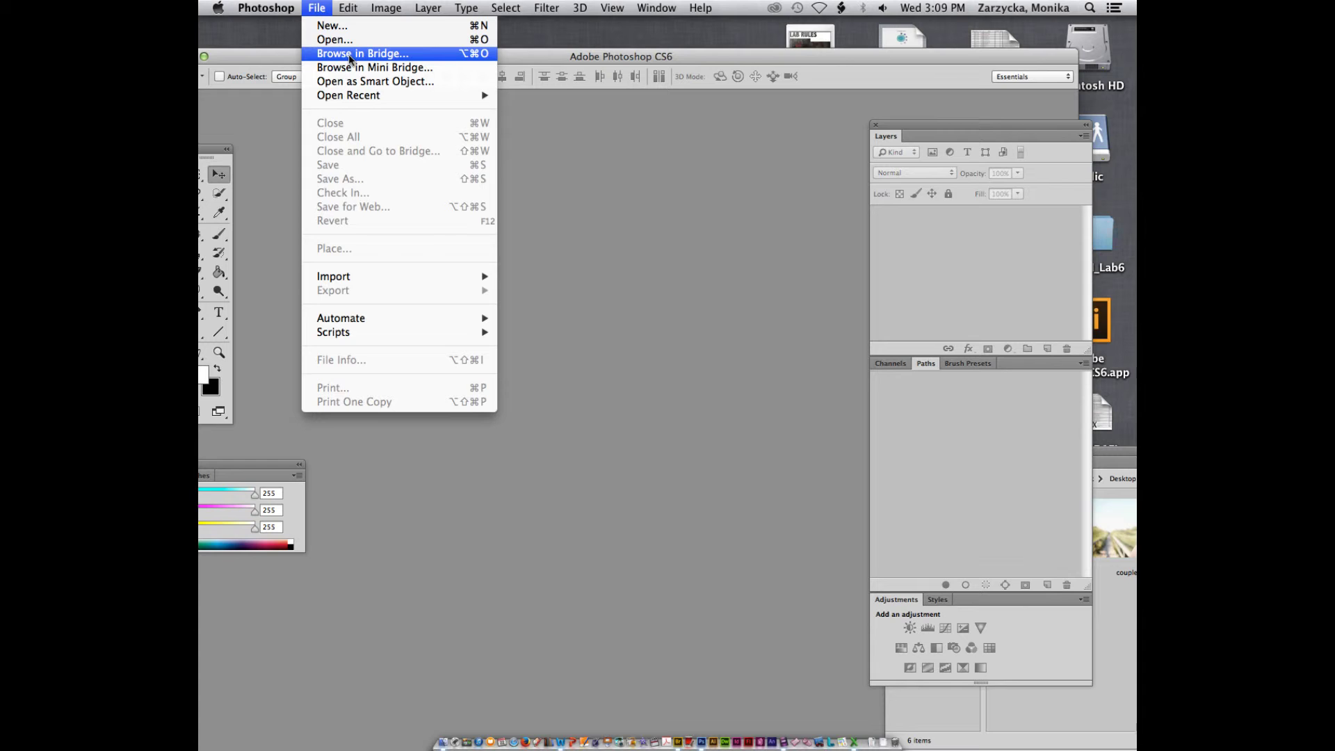
left_click(351, 67)
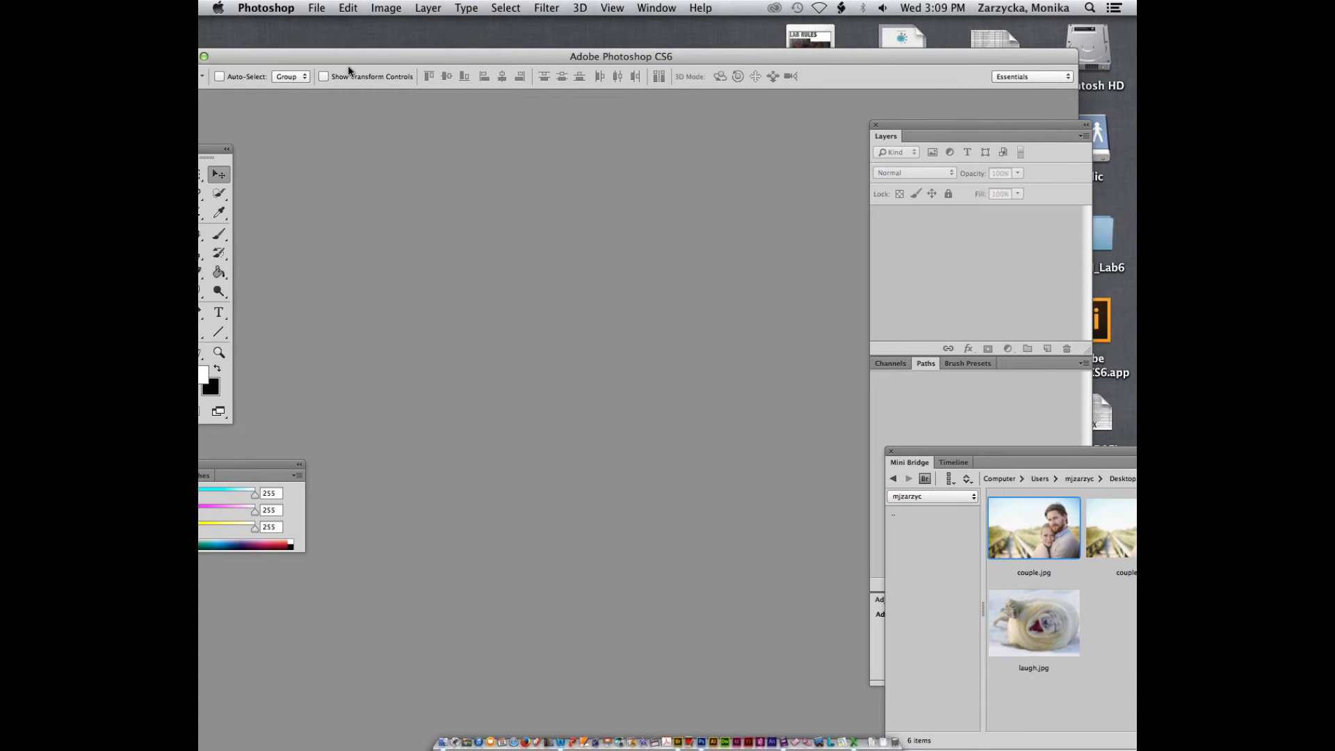
left_click(744, 344)
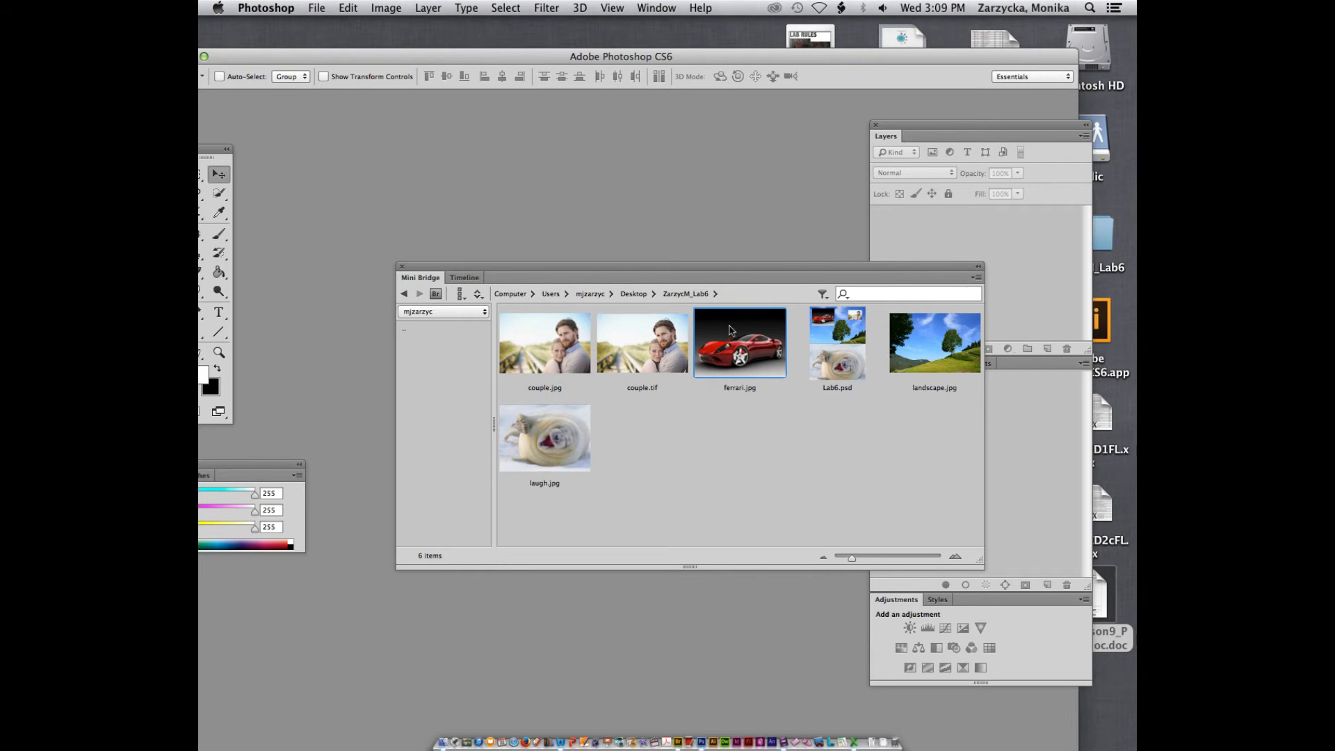
left_click_drag(729, 325, 694, 738)
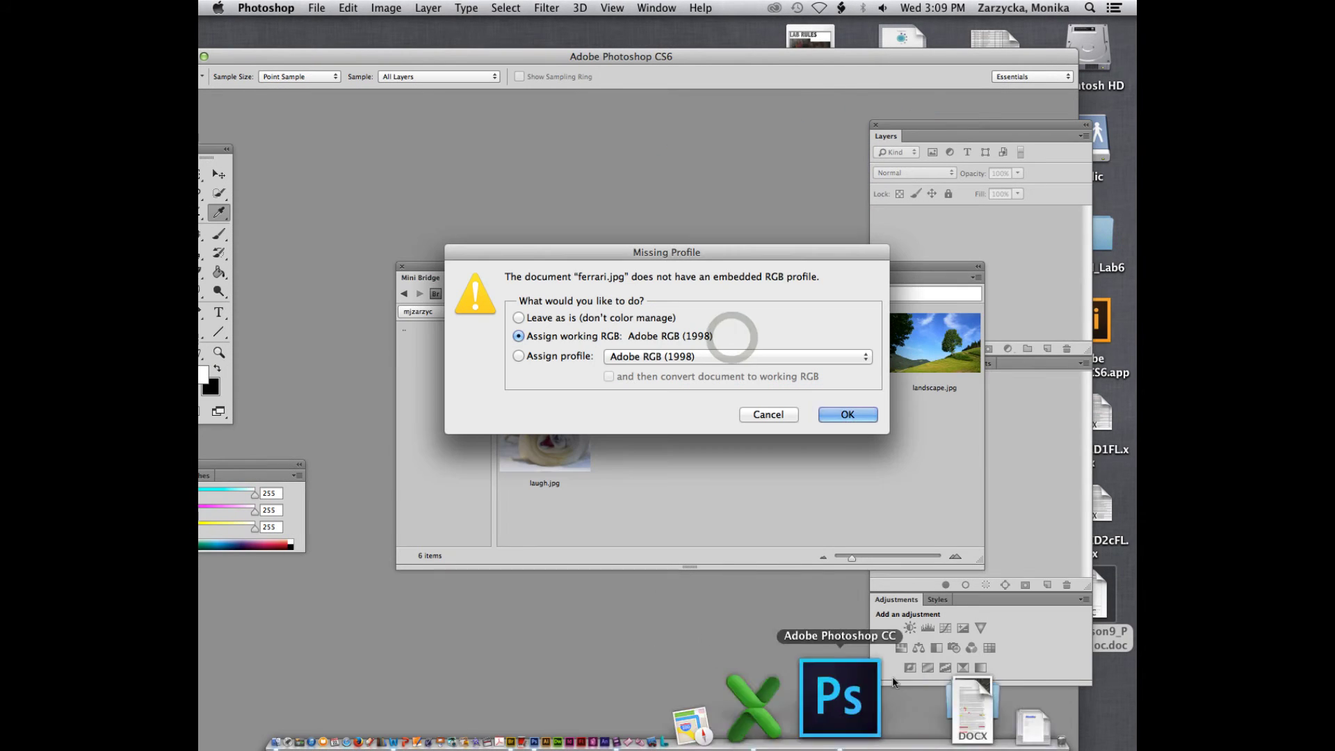
right_click(862, 676)
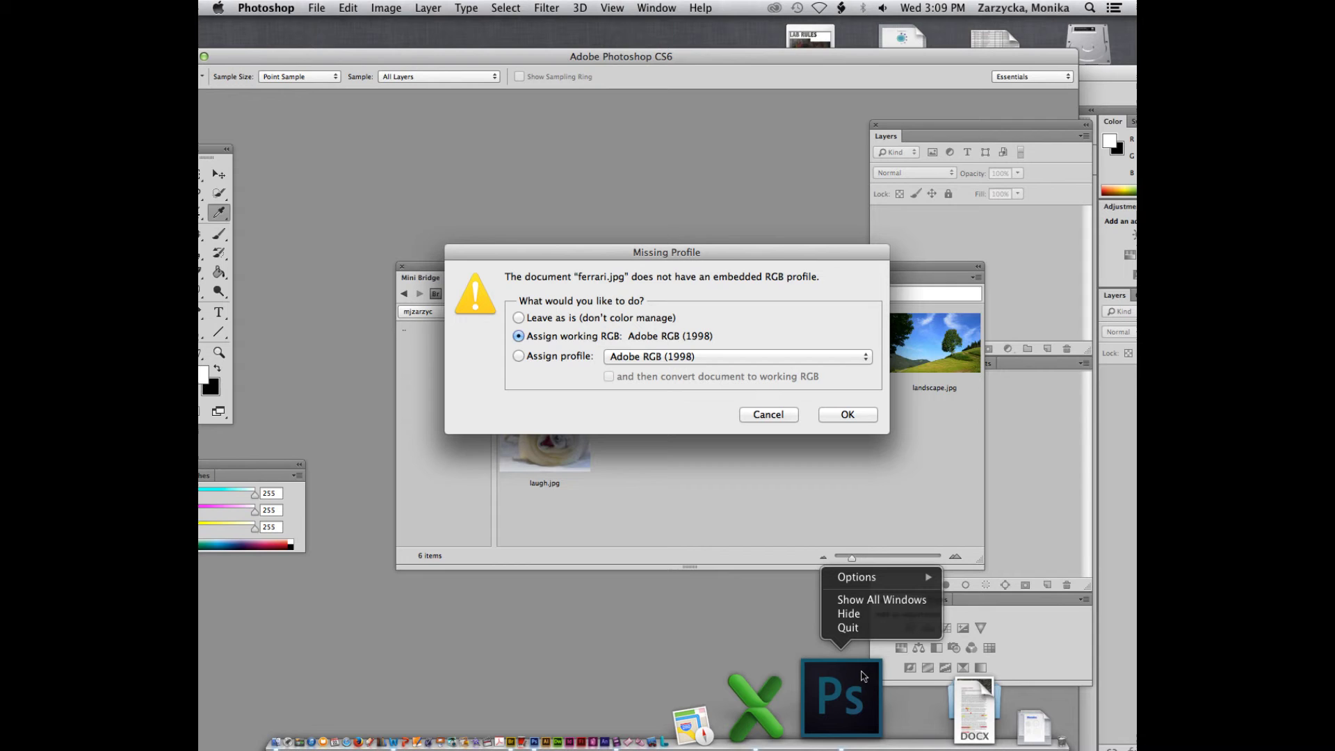
left_click(849, 613)
left_click(846, 415)
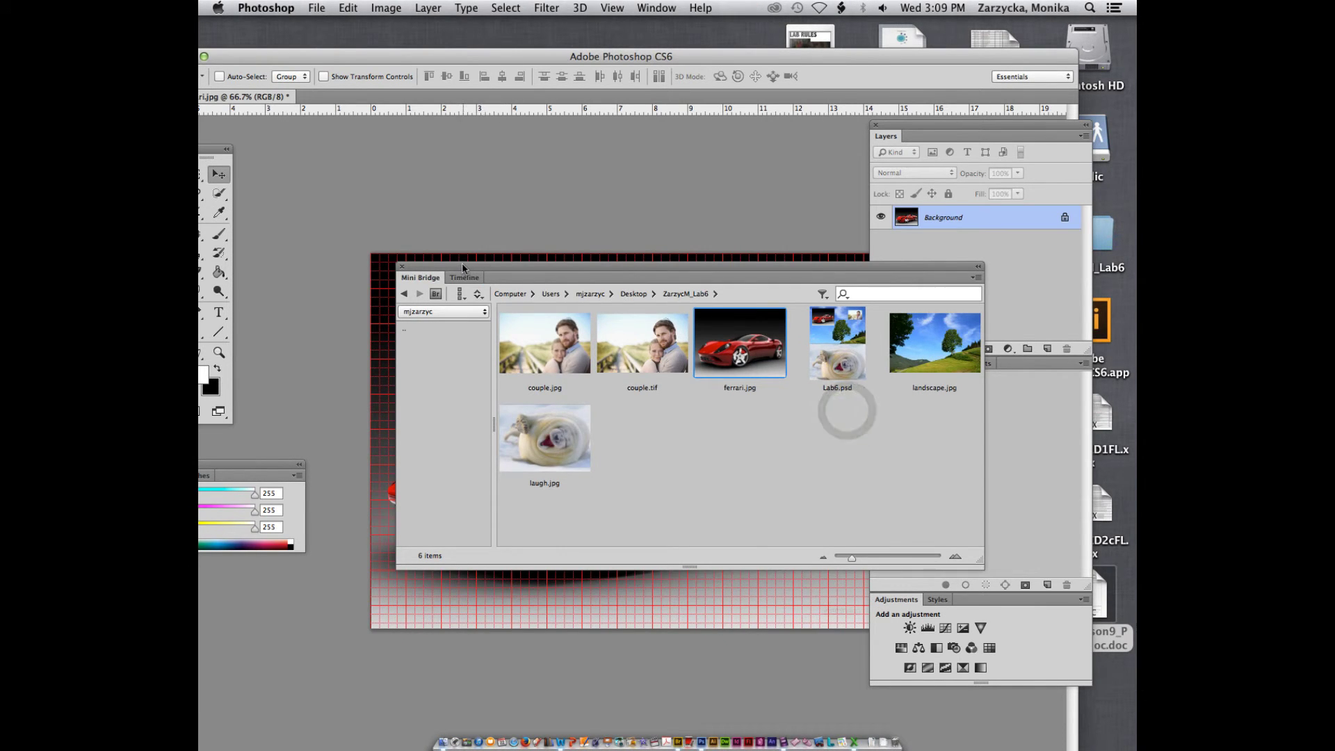
left_click_drag(500, 277, 574, 289)
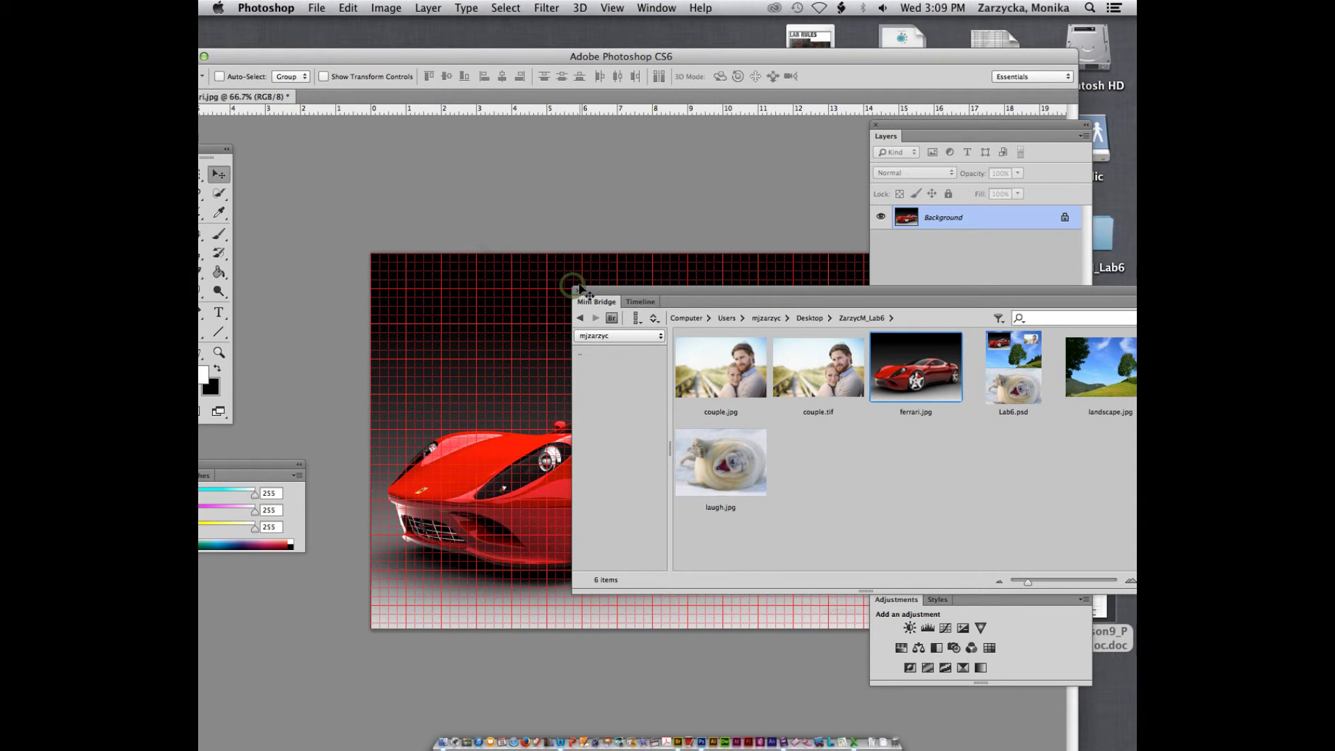
left_click(576, 290)
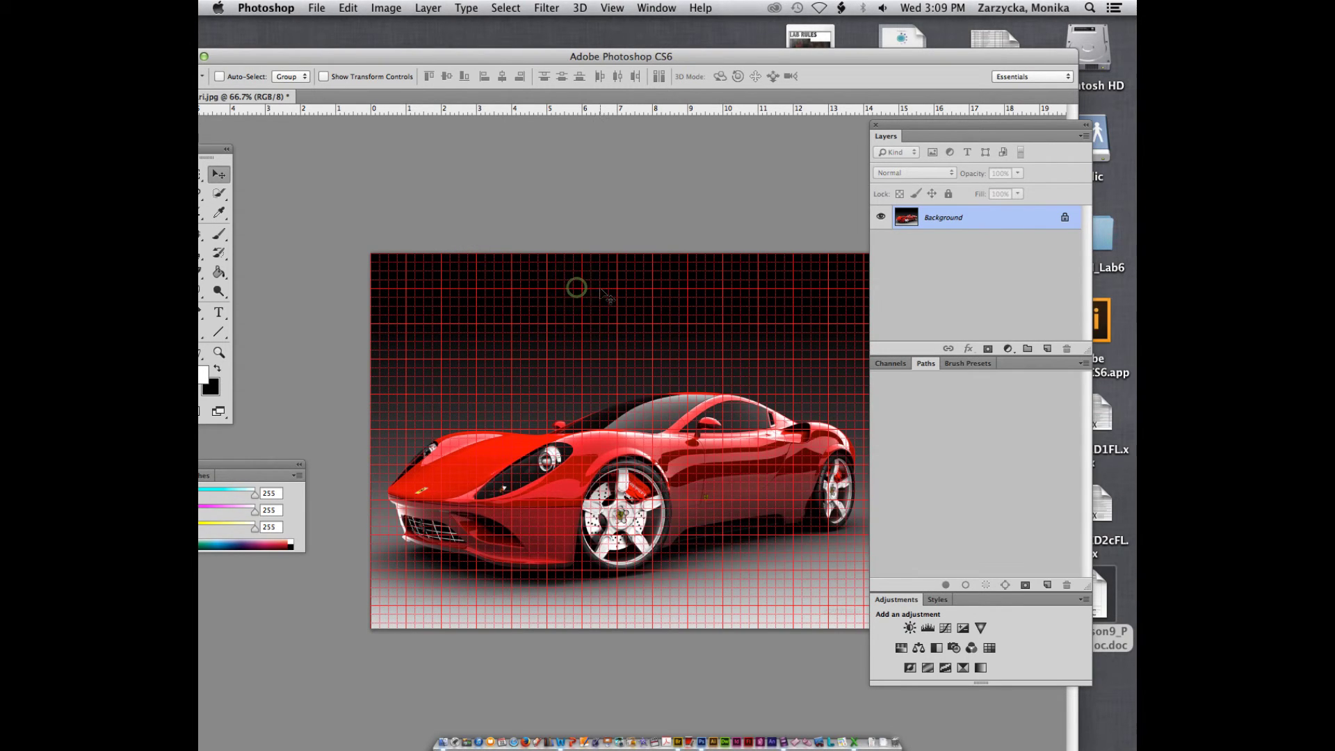
Hide the grid over the car image by turning off Extras, and open the image in Save for Web.
left_click(612, 8)
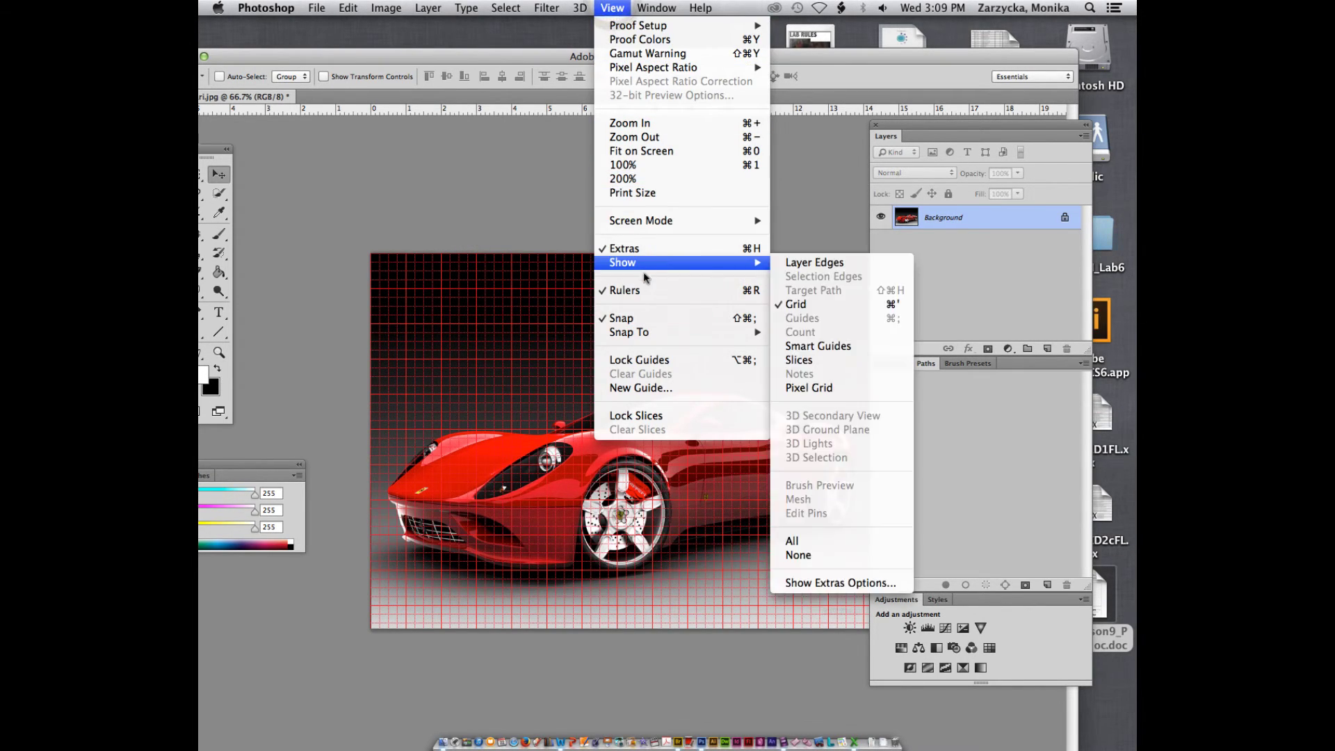
left_click(634, 252)
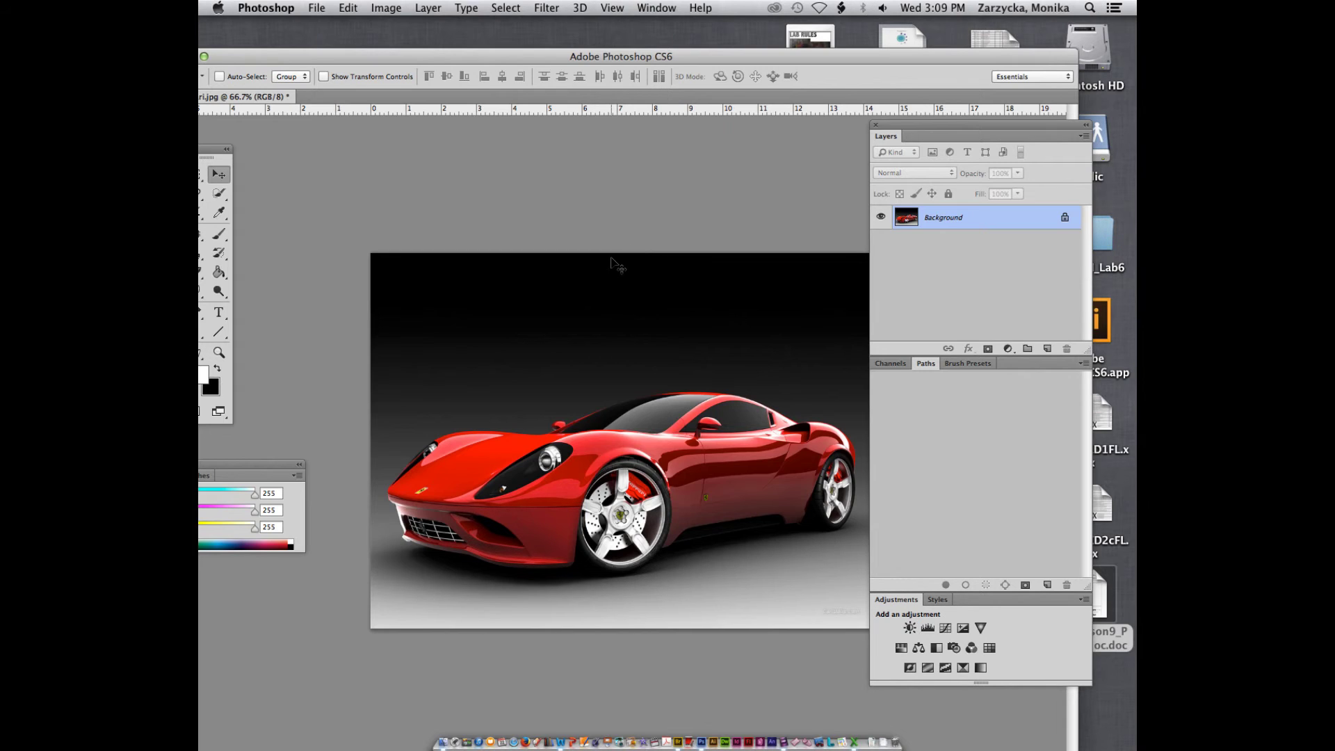
left_click(316, 8)
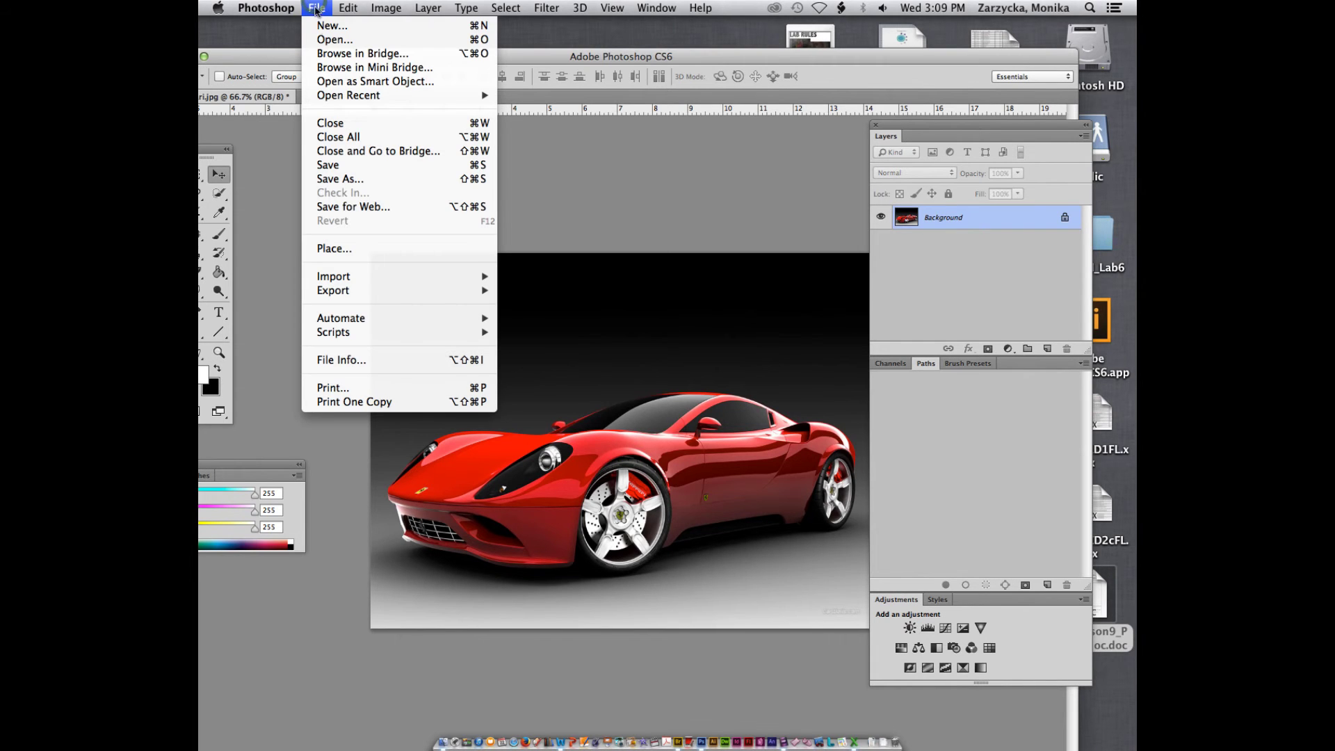
left_click(365, 212)
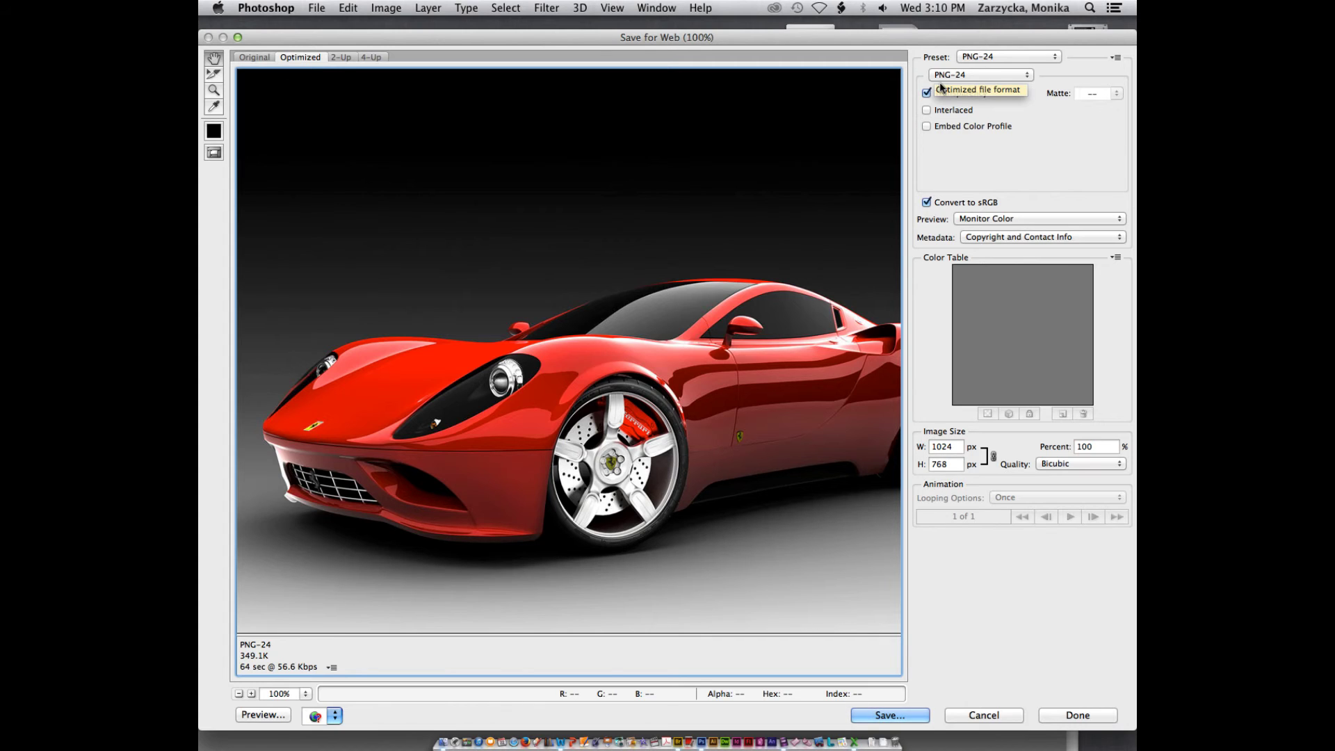
Try the GIF format with 256 colors for the optimized image.
left_click(962, 74)
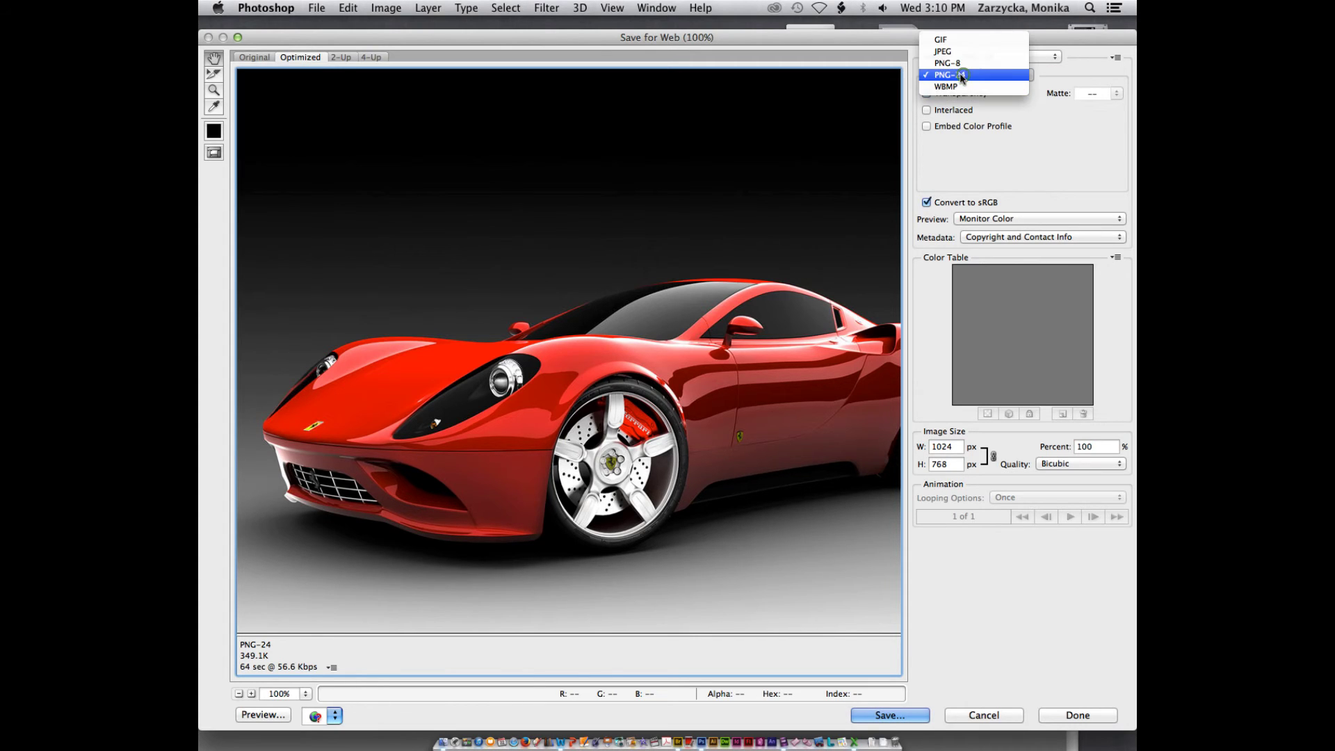
left_click(946, 40)
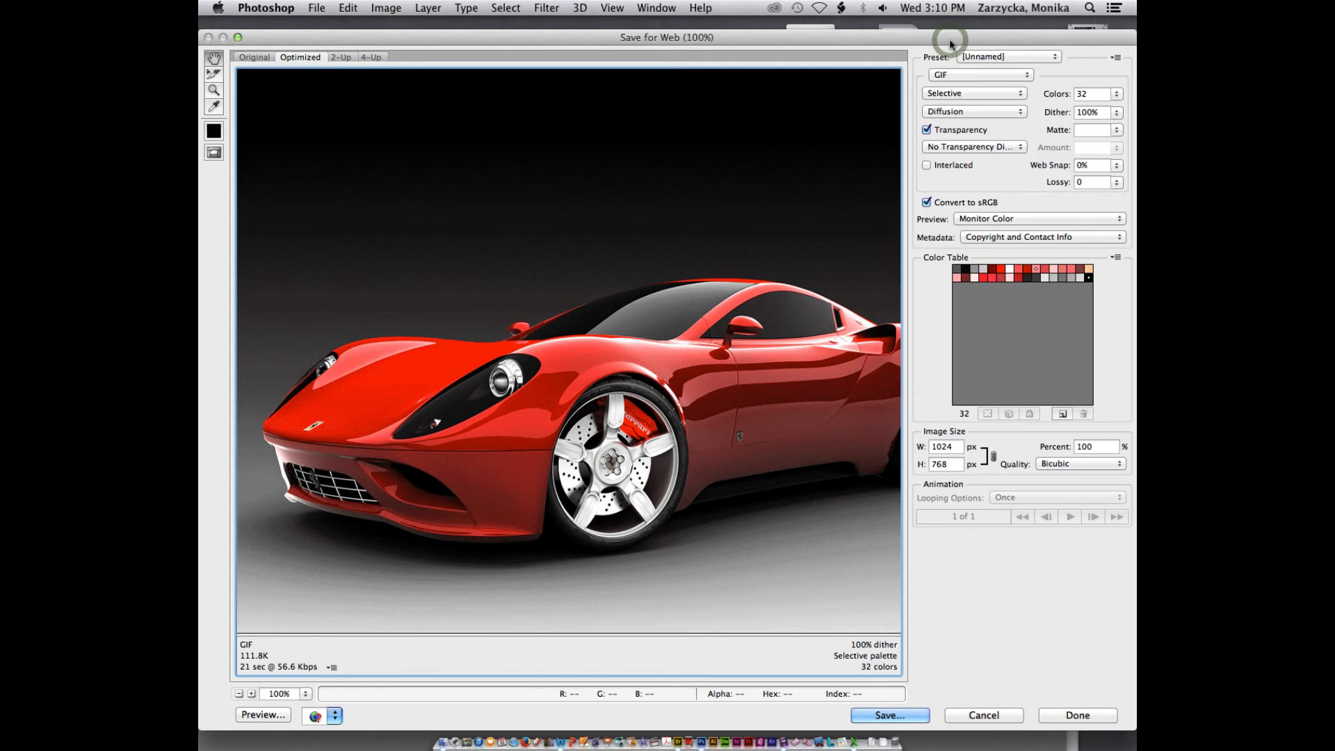
left_click(1117, 93)
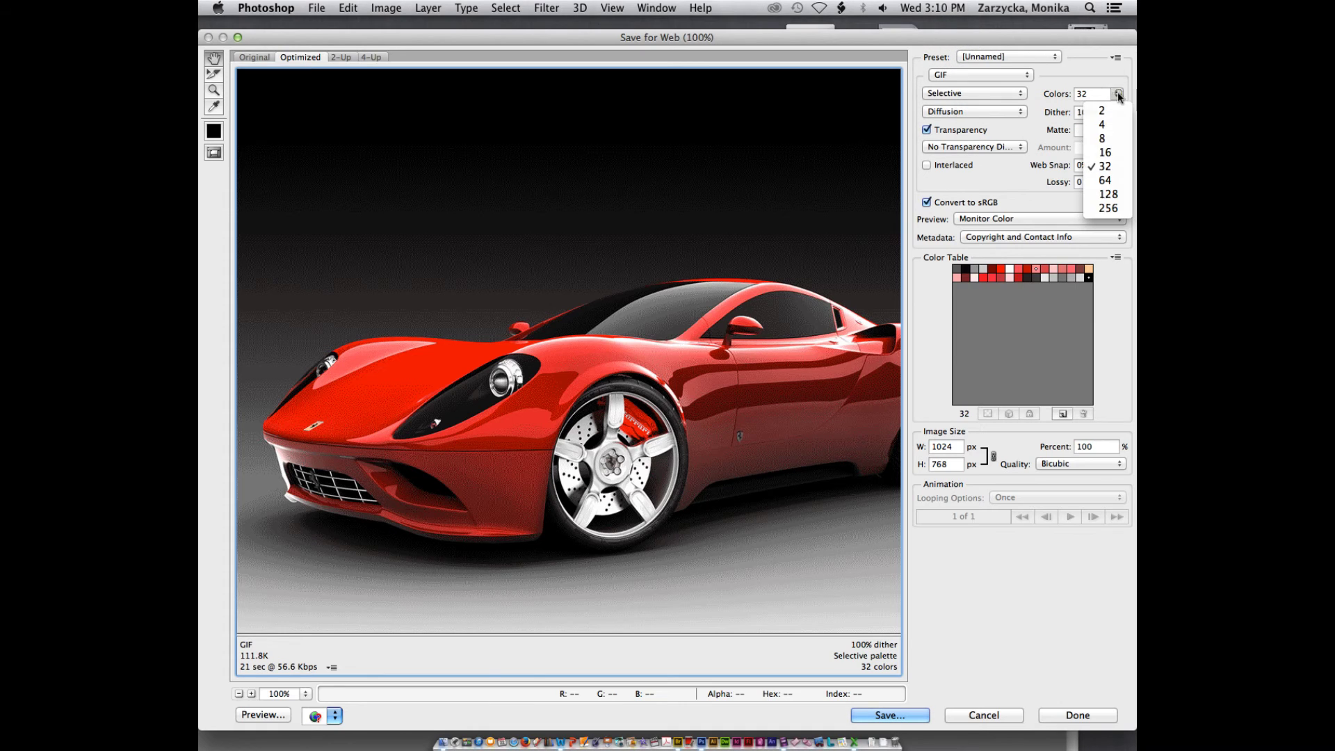
left_click(1108, 208)
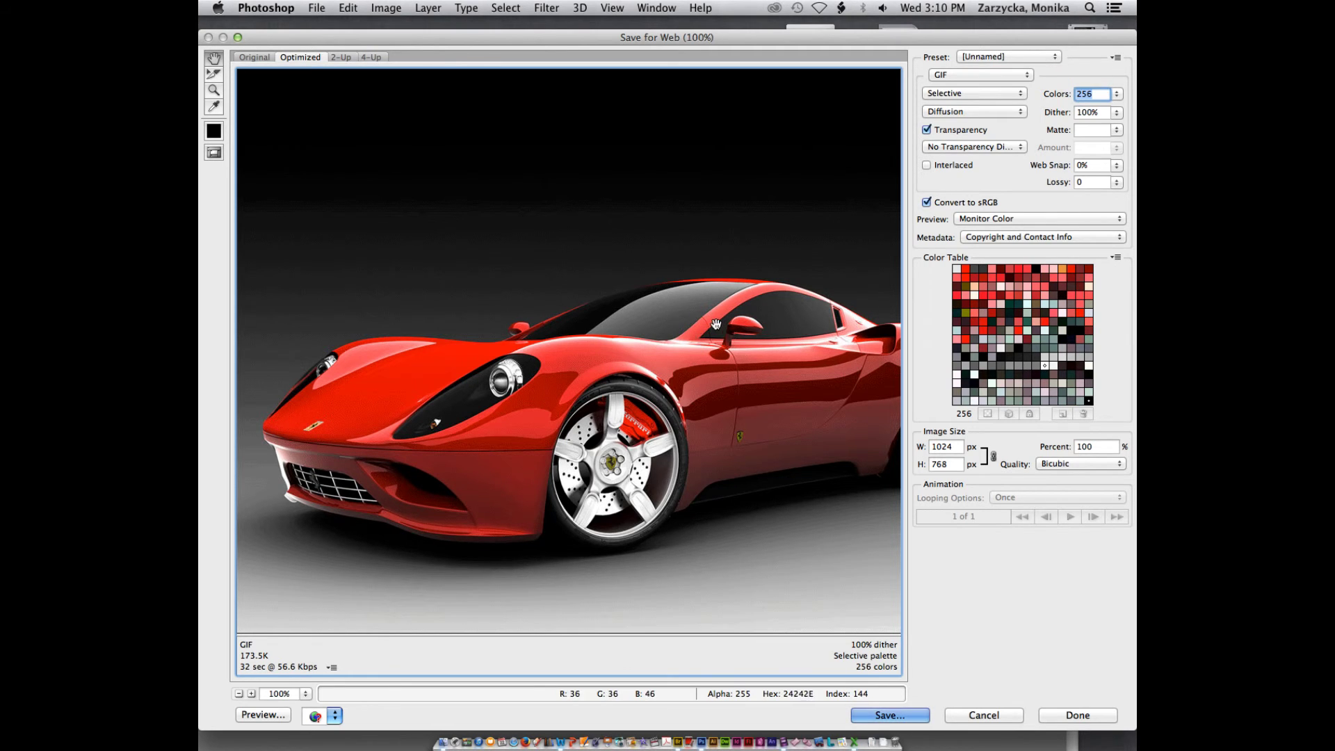
Compare the JPEG format with GIF in the optimized preview, ending on JPEG.
left_click(944, 77)
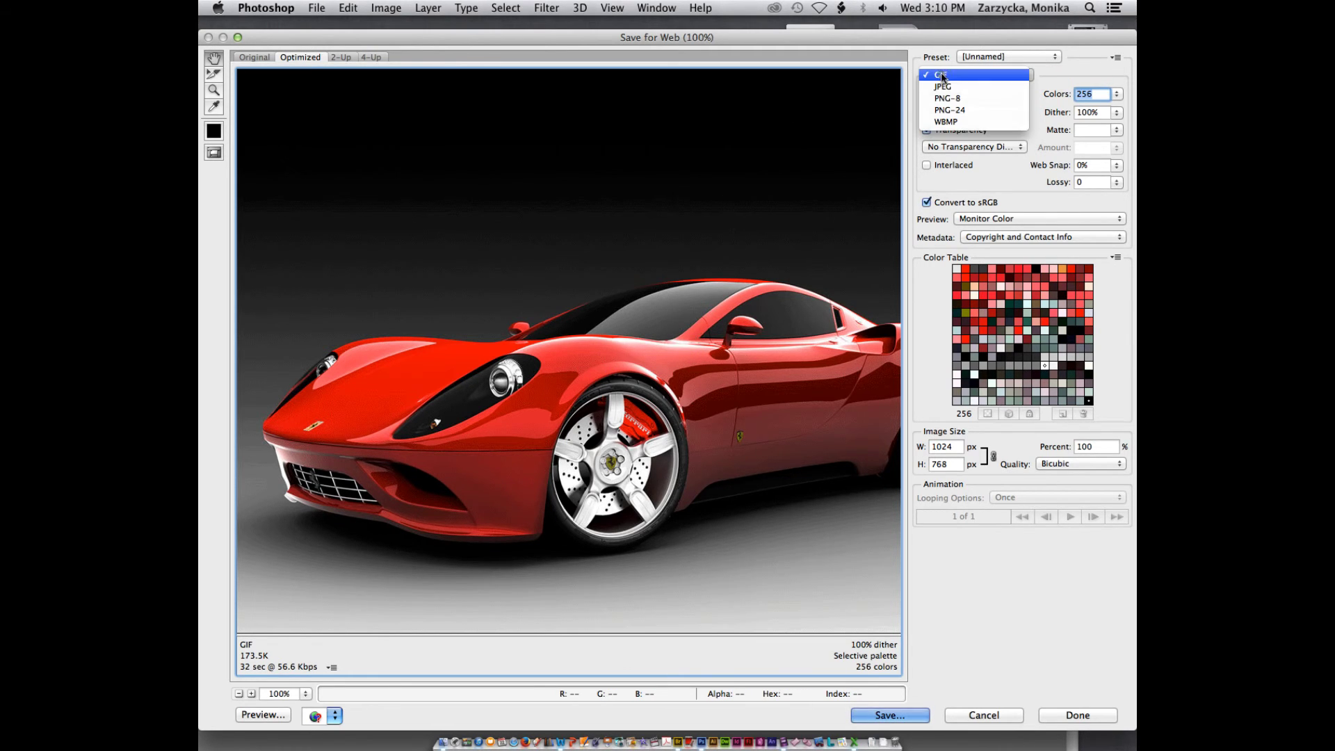
left_click(940, 77)
left_click(939, 88)
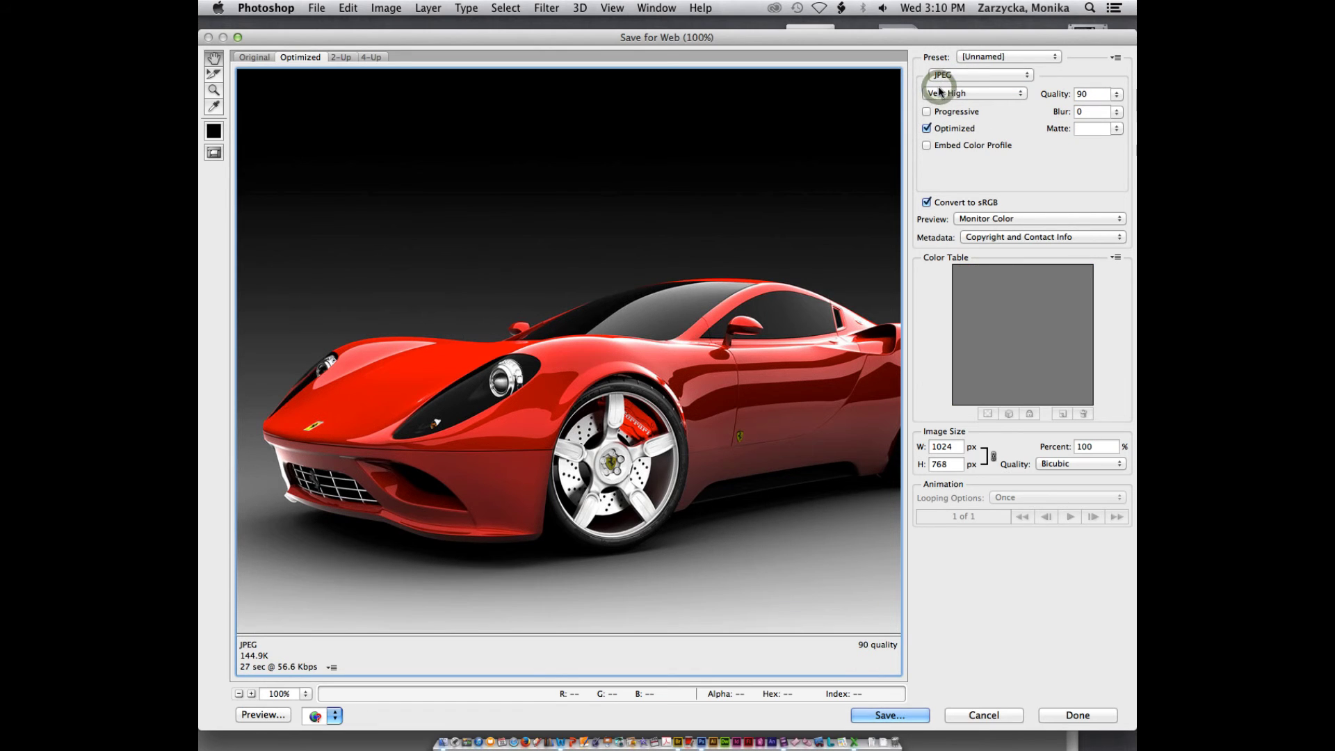
left_click(940, 74)
left_click(942, 64)
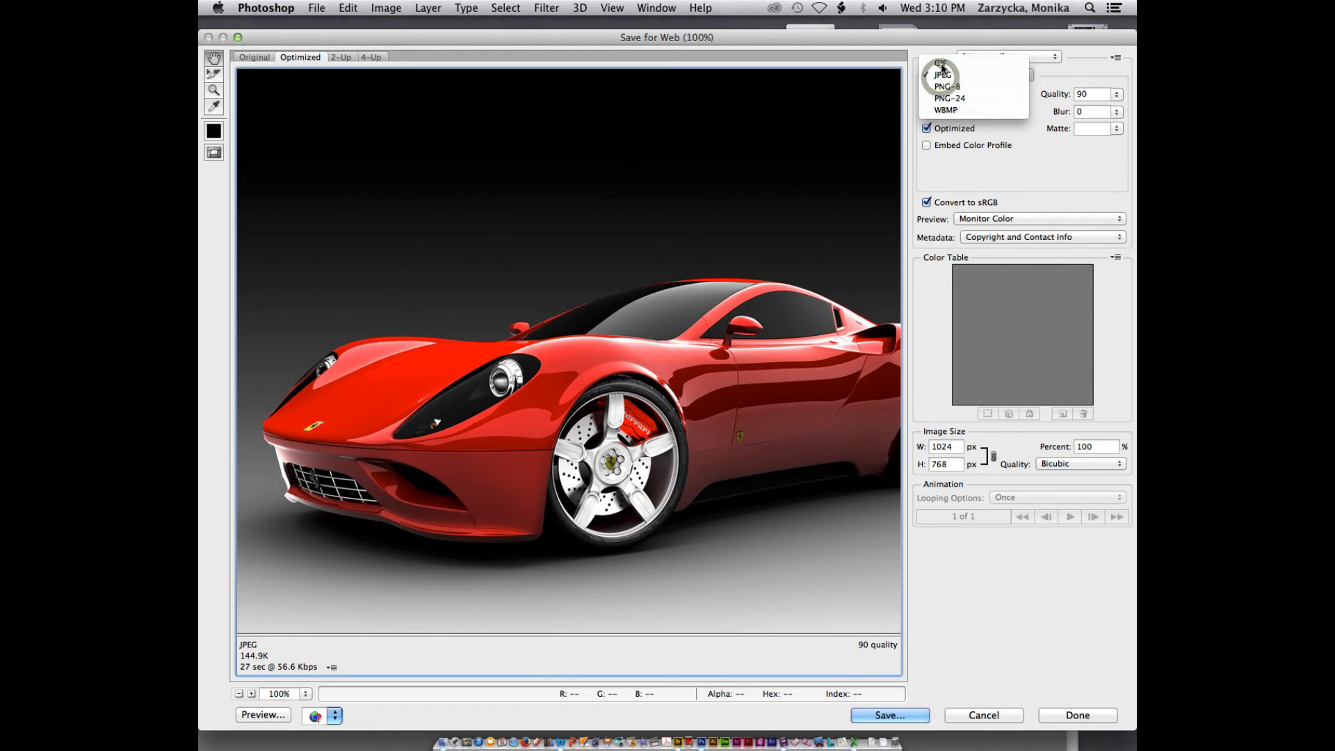
left_click(943, 78)
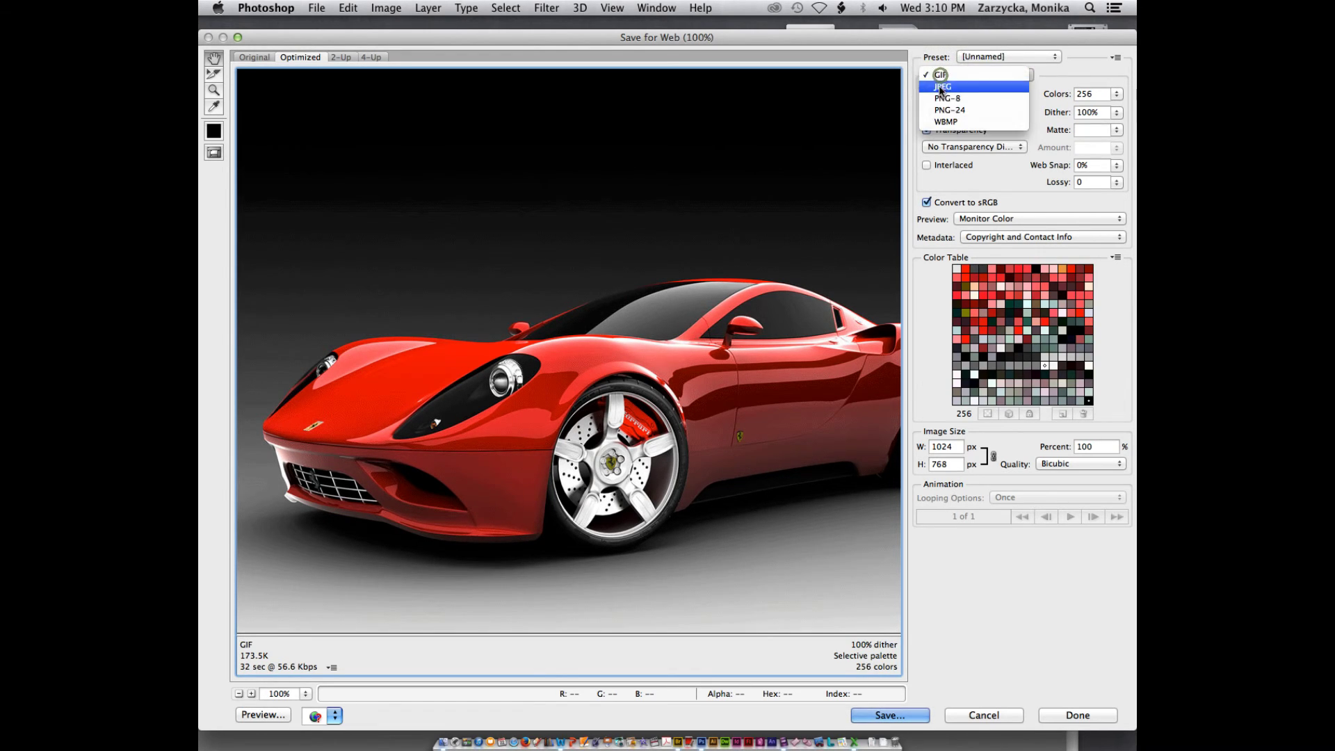
left_click(934, 87)
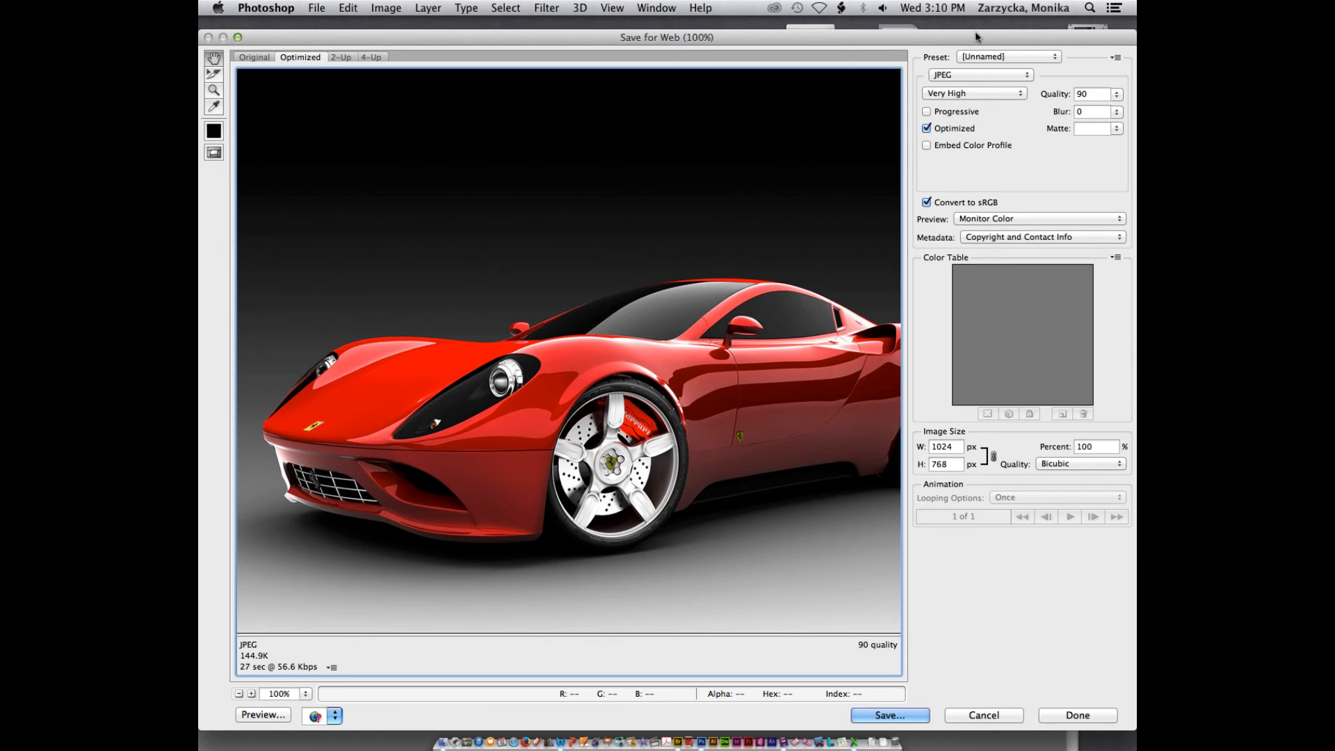
Reposition the Save for Web dialog and examine the JPEG quality setting.
left_click_drag(975, 34, 862, 43)
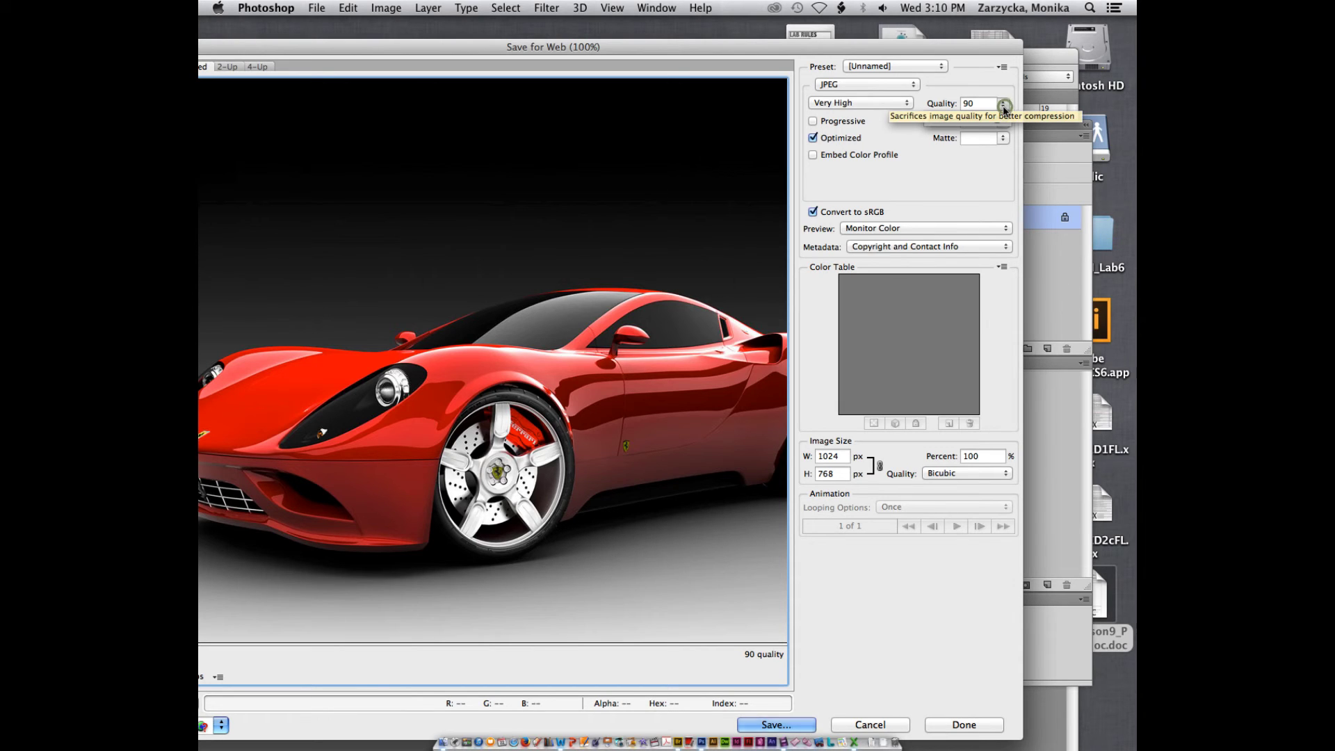
left_click(1003, 105)
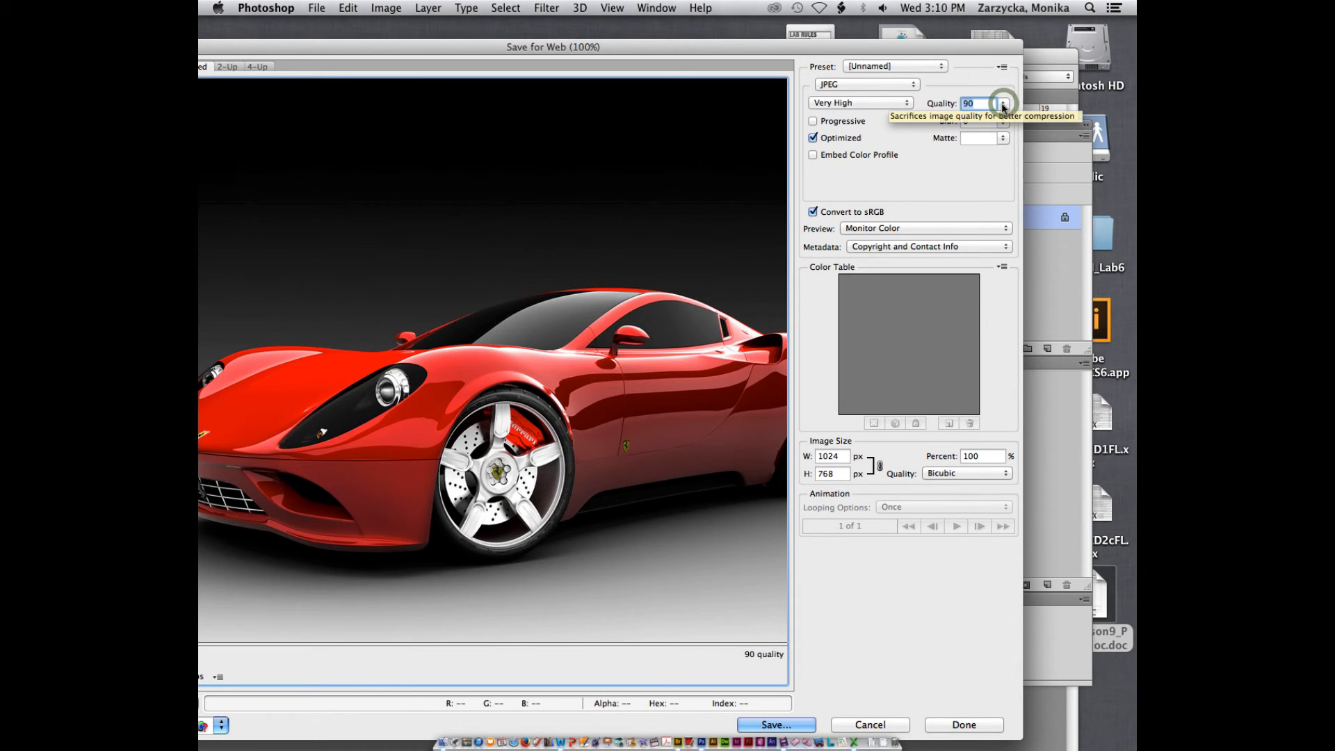
key("alt")
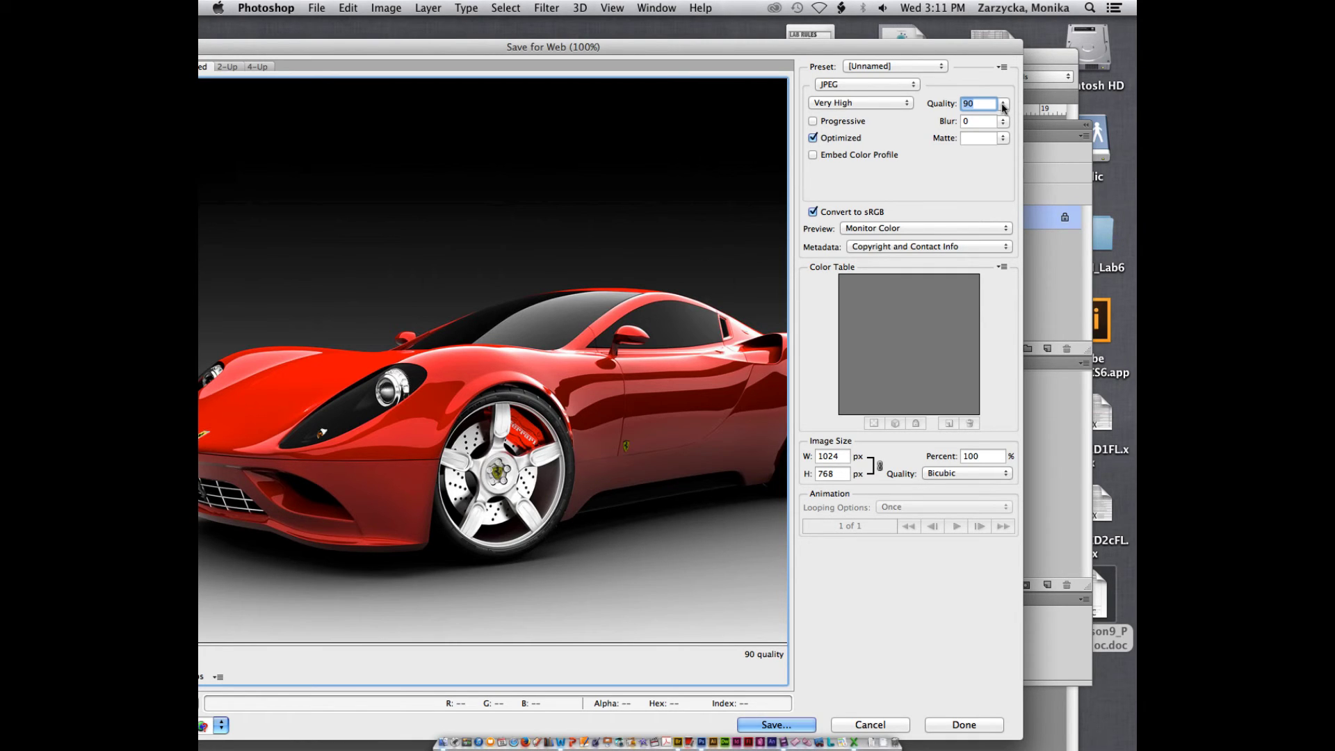
Change the format to PNG-24 and save the optimized image as ferrari.png in the Lab6 folder.
left_click(854, 84)
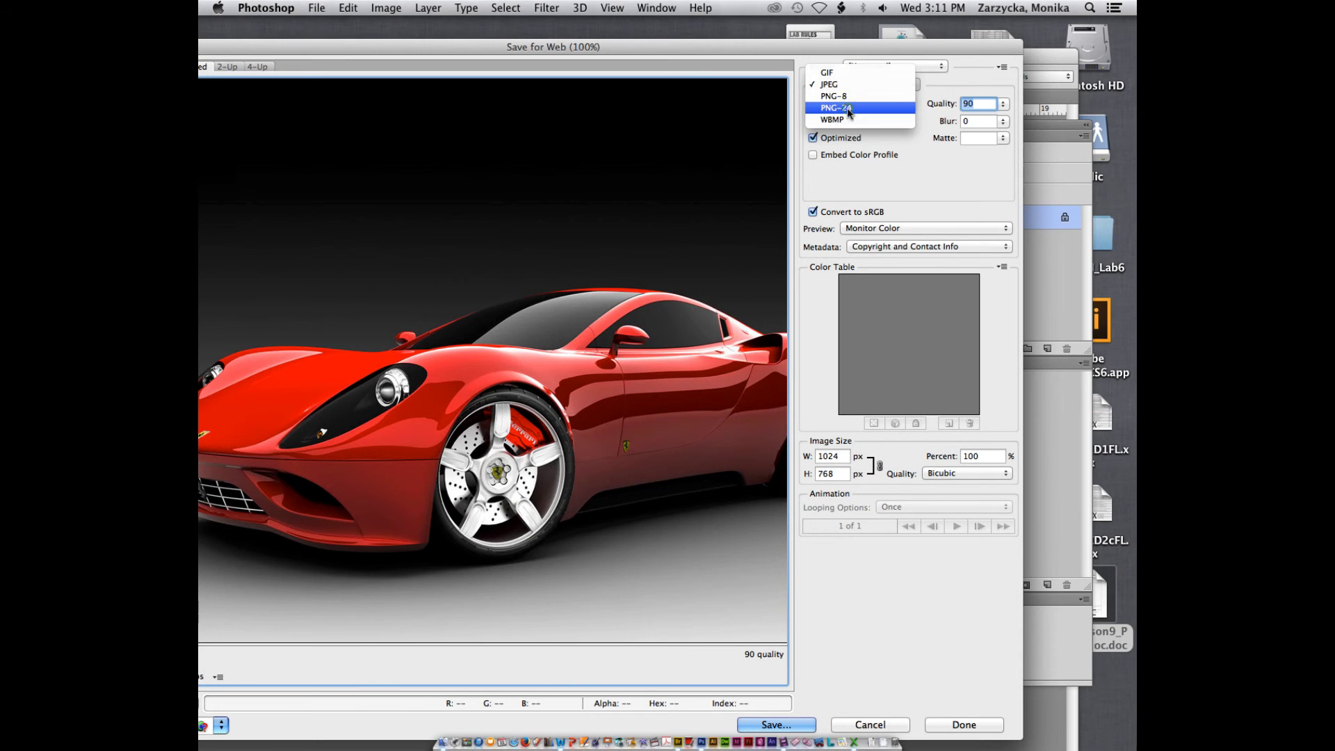
left_click(848, 109)
key("alt")
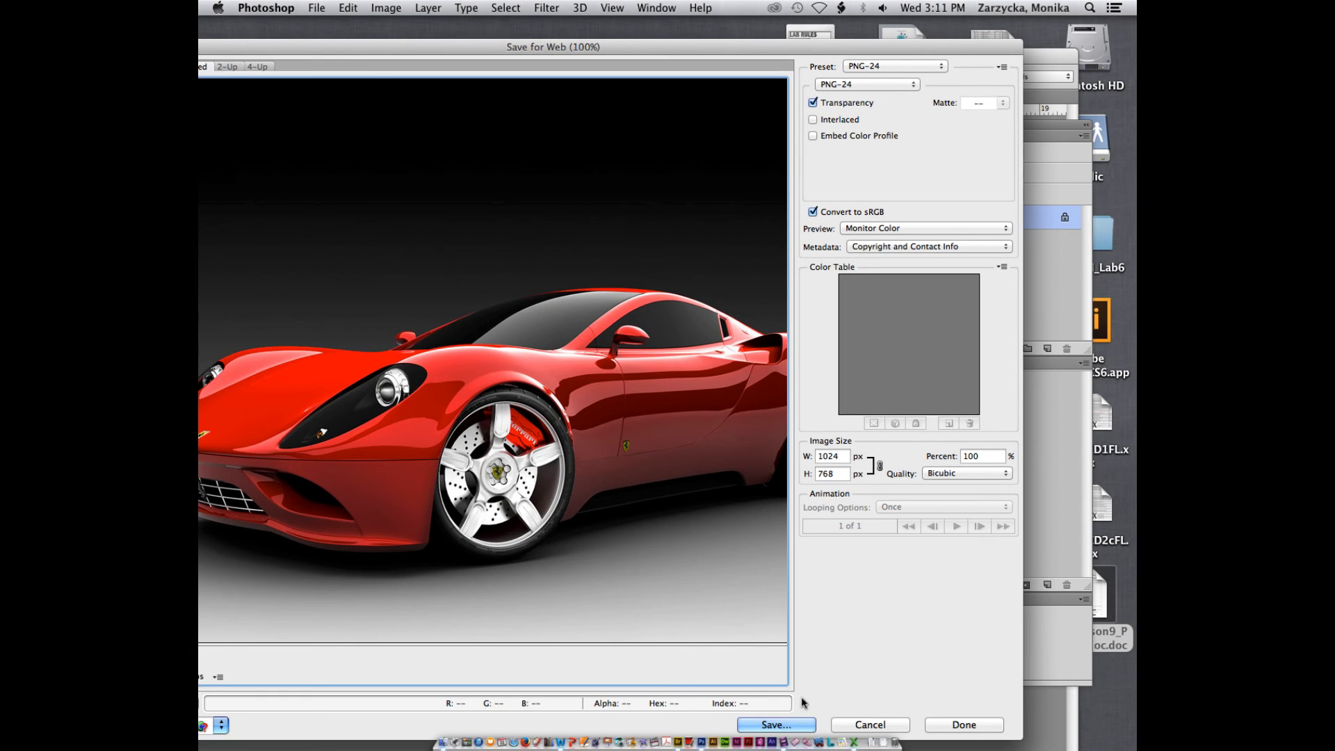
left_click(788, 724)
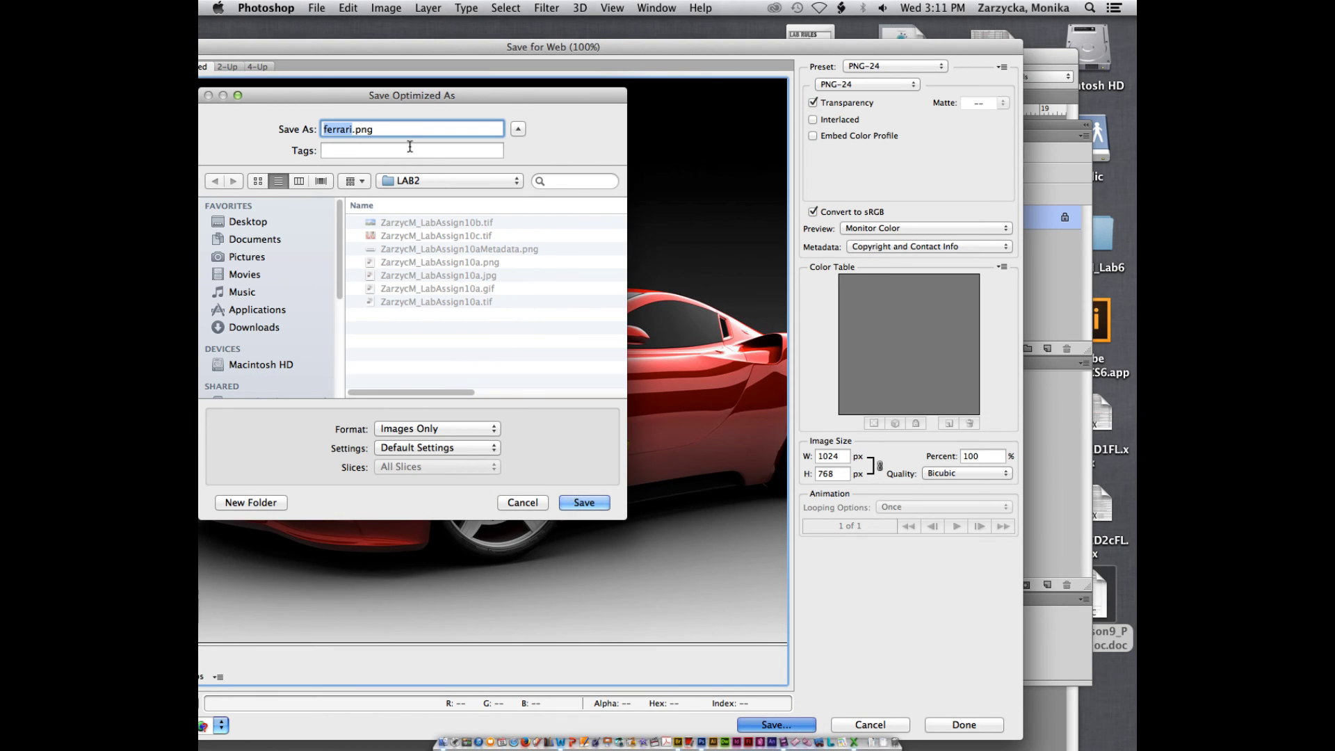
left_click(430, 182)
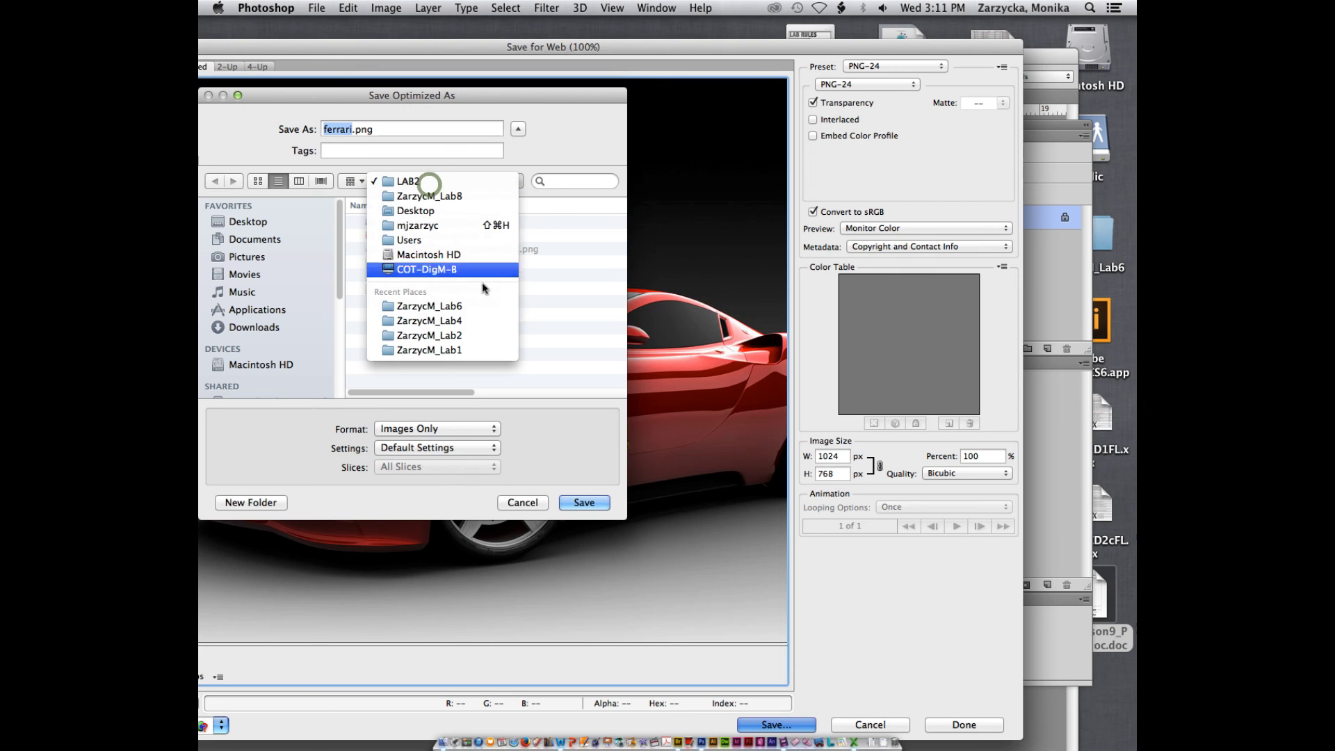
left_click(440, 306)
left_click(581, 501)
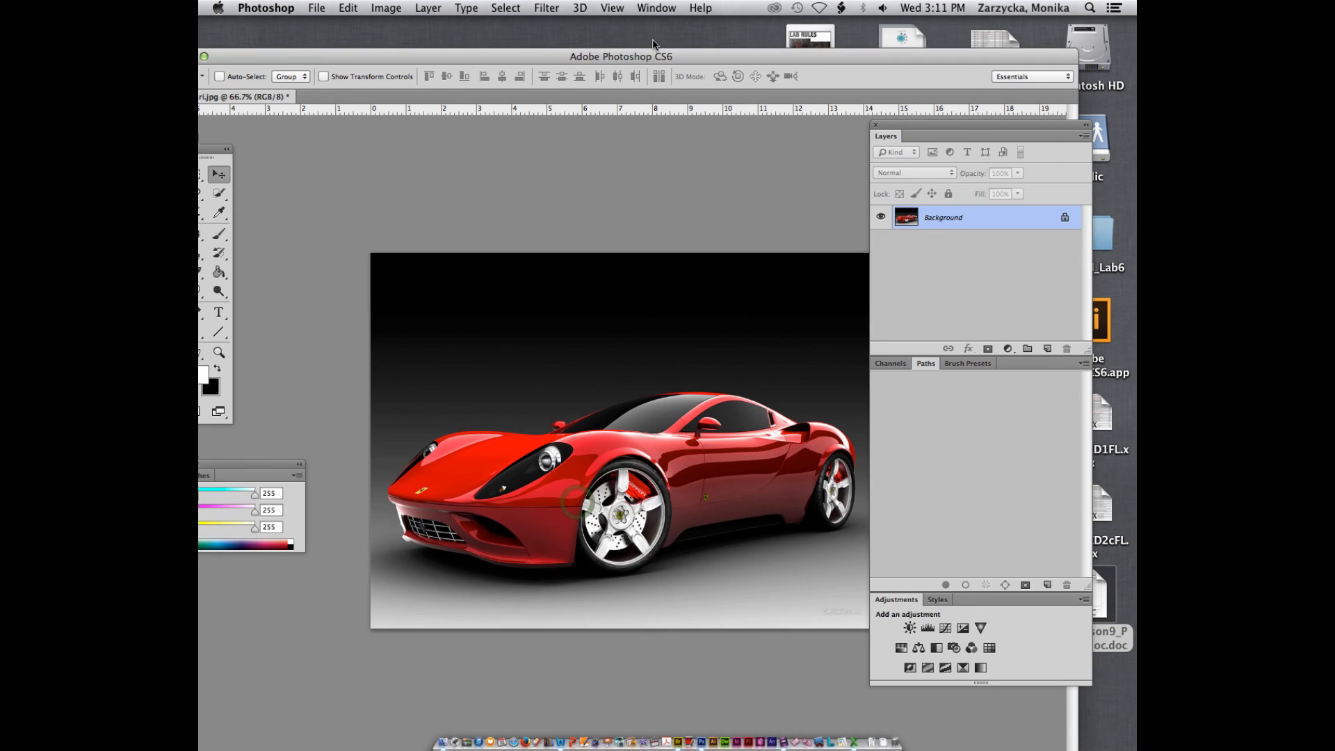
Reposition the application window and close ferrari.jpg without saving its changes.
double_click(513, 55)
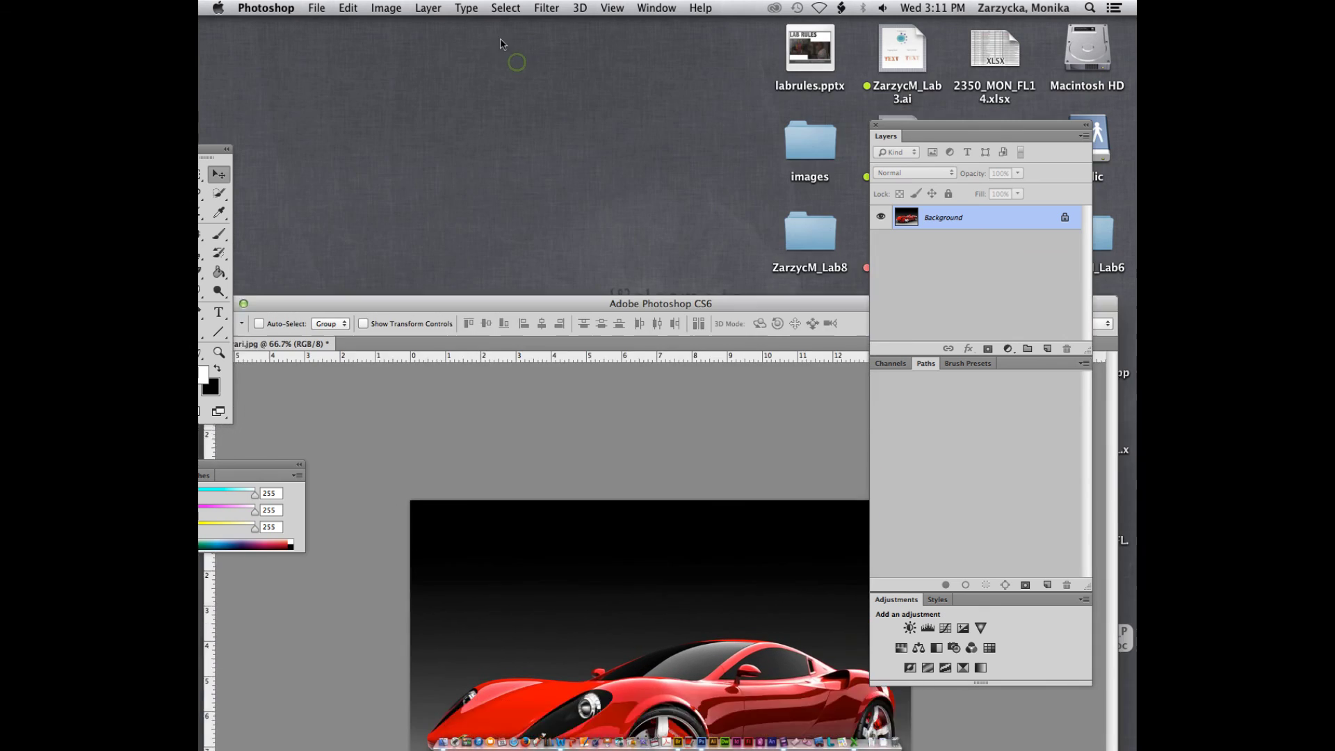
double_click(278, 26)
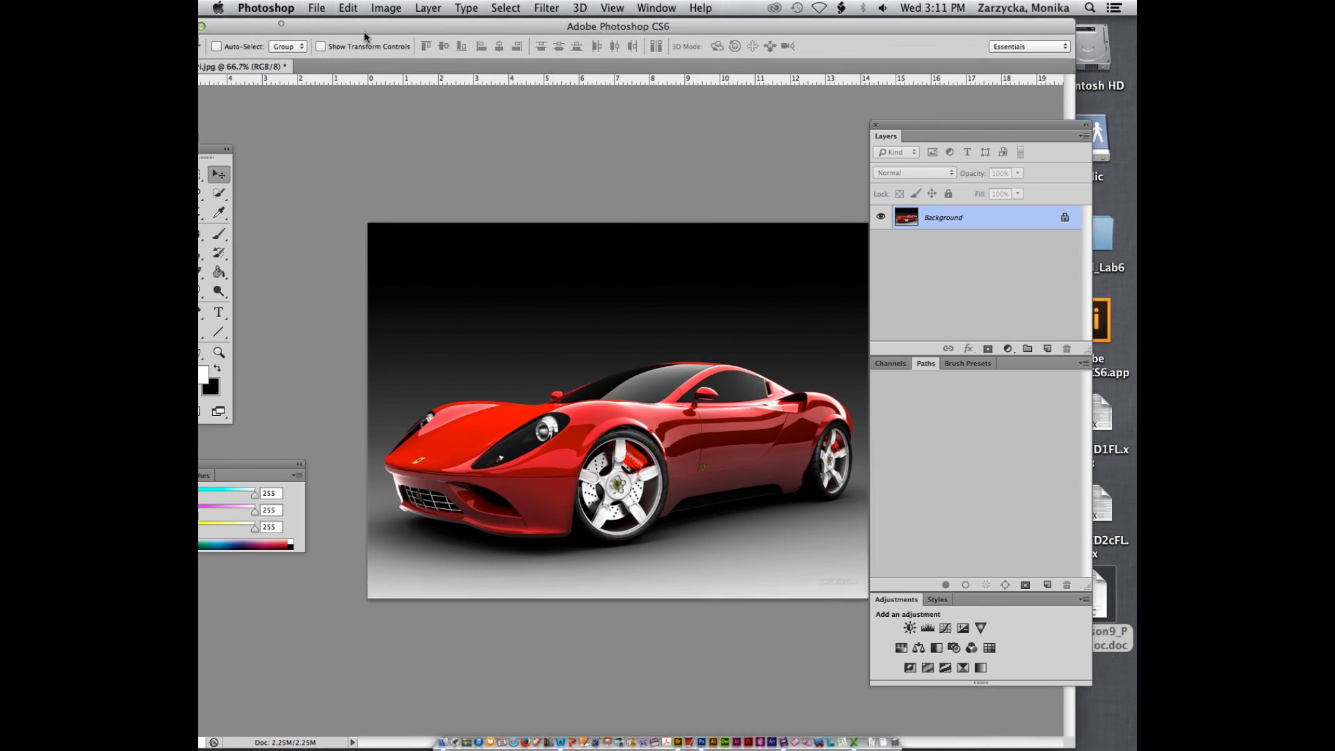
left_click(246, 75)
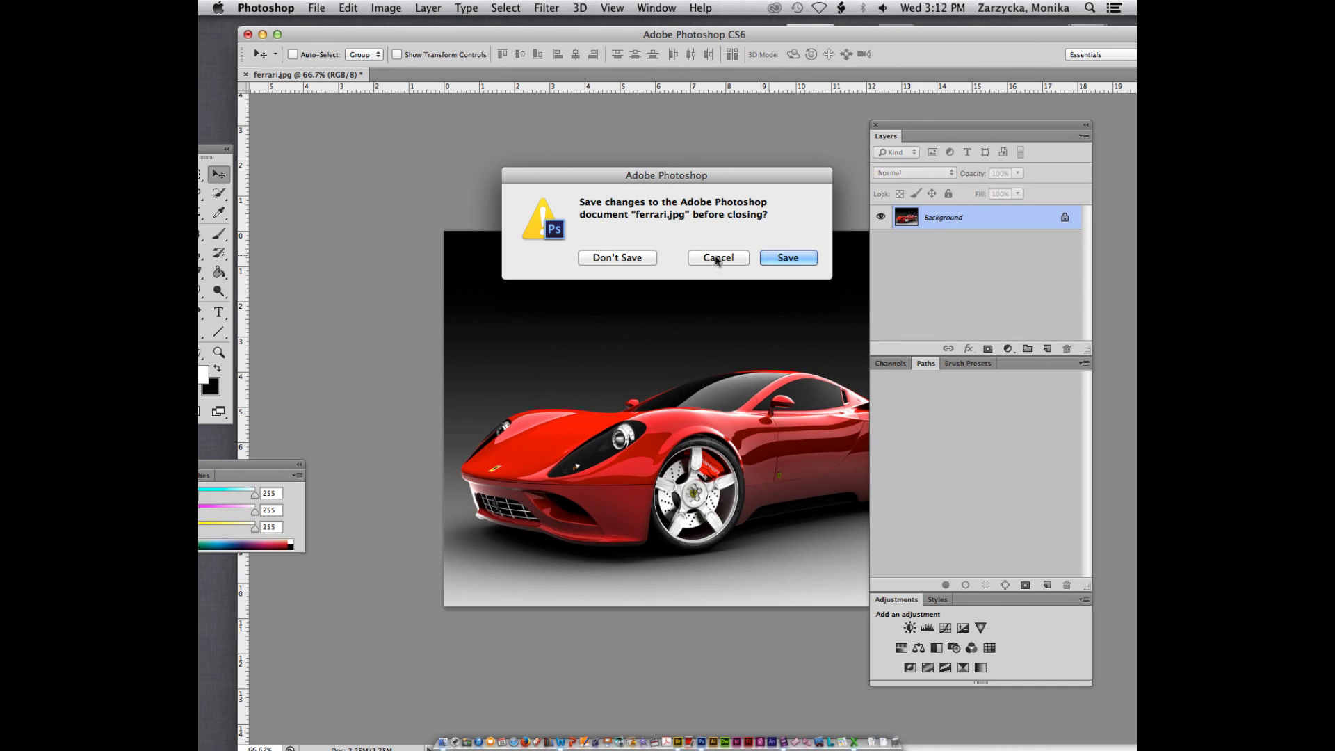
left_click(638, 258)
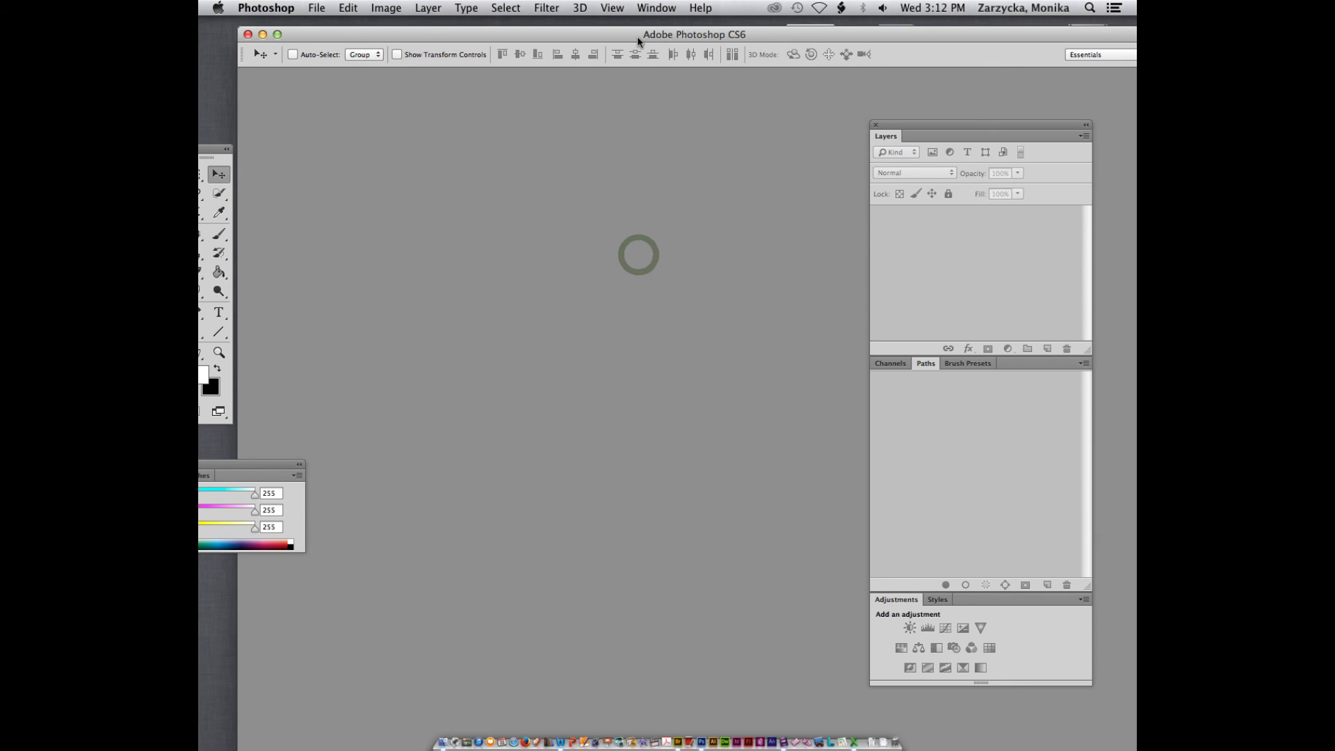